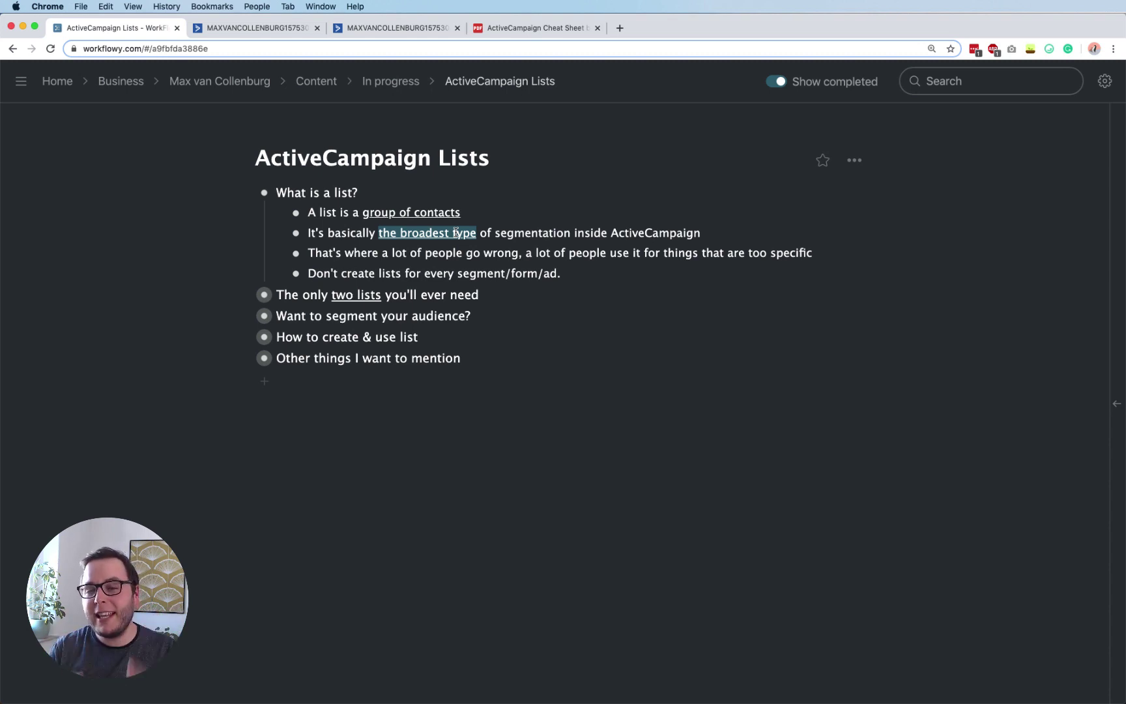
Highlight "that are too specific" under "What is a list?", followed in turn by "segment", "form" and "ad" in the last note
left_click_drag(702, 254, 799, 254)
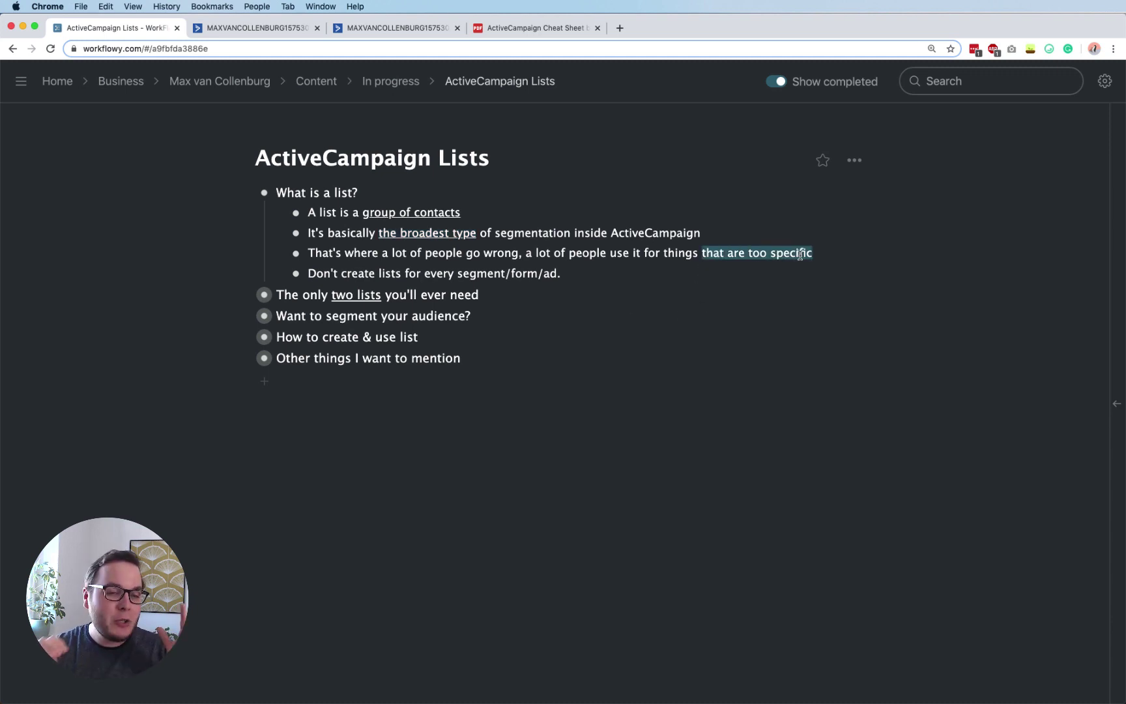
double_click(478, 274)
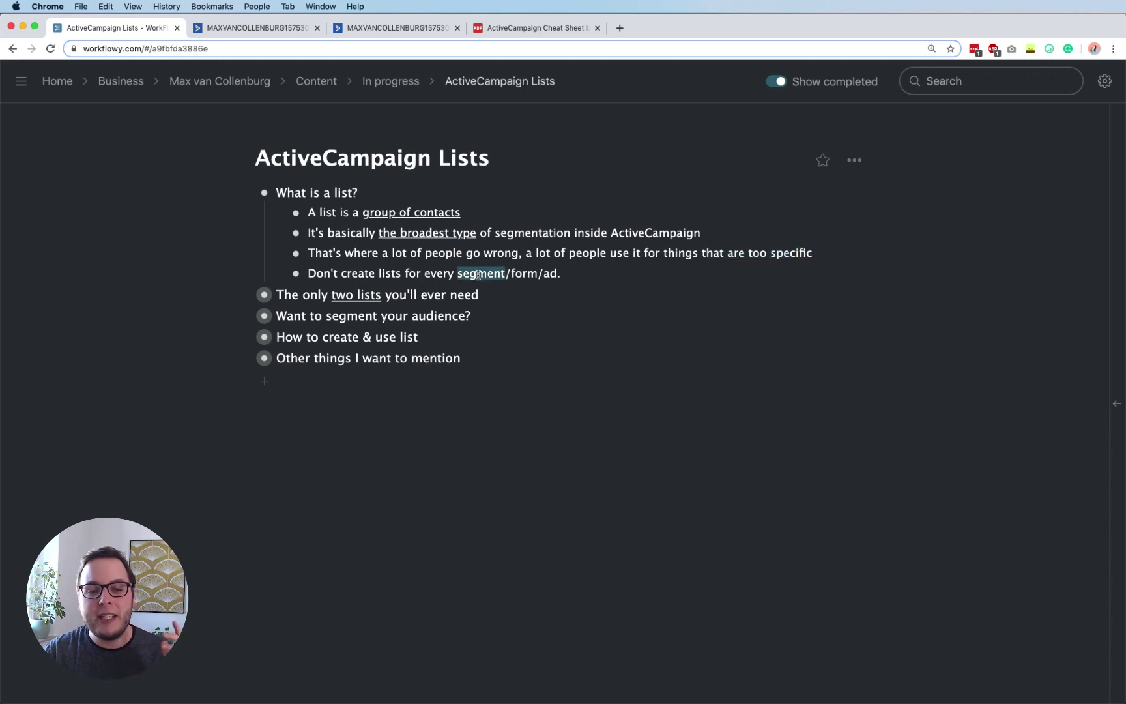
double_click(524, 273)
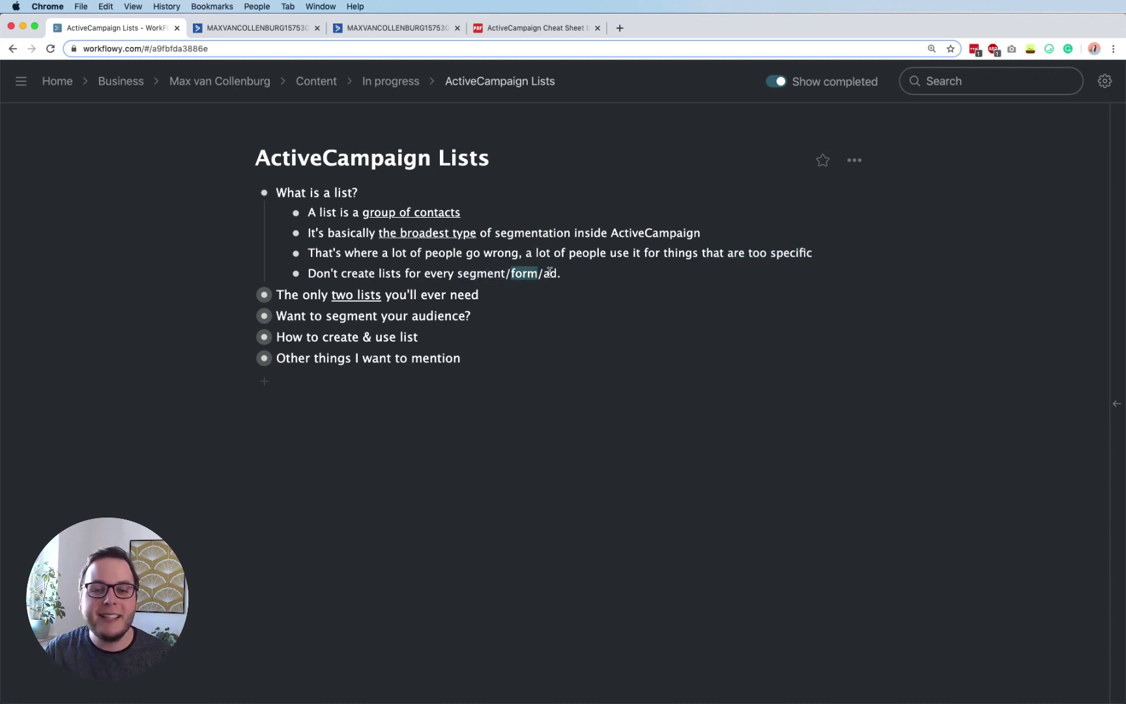
double_click(550, 273)
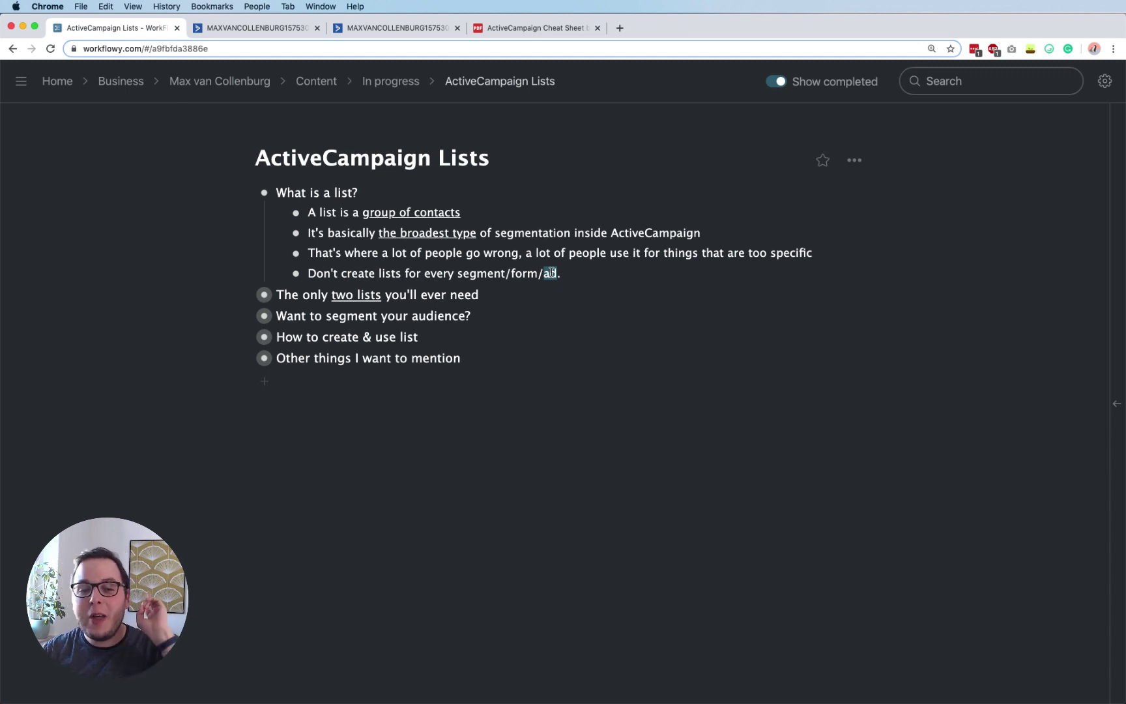
Expand "The only two lists you'll ever need" and highlight the Main List and Customers entries
left_click(247, 295)
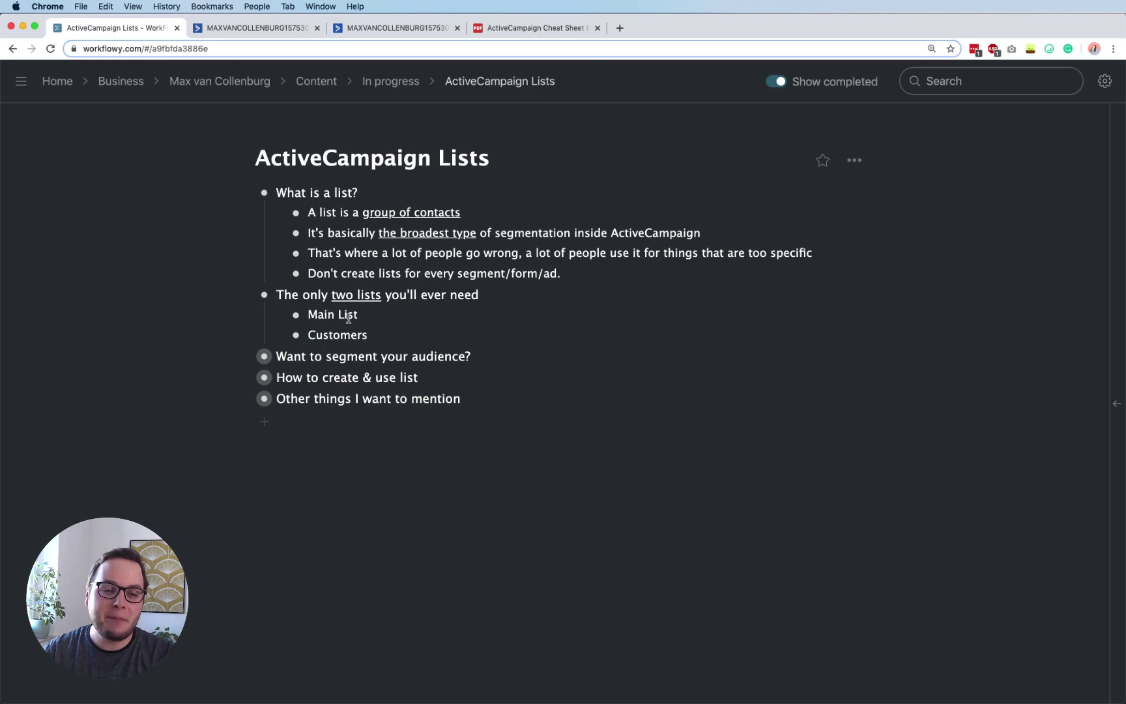
triple_click(348, 316)
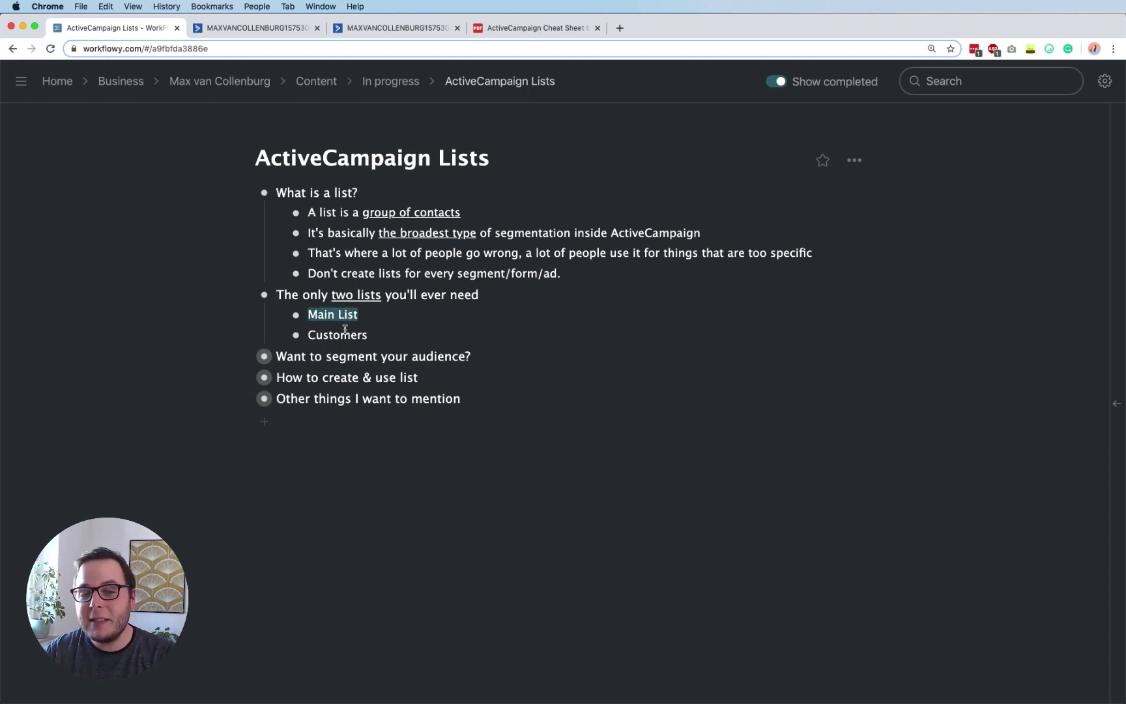
double_click(336, 337)
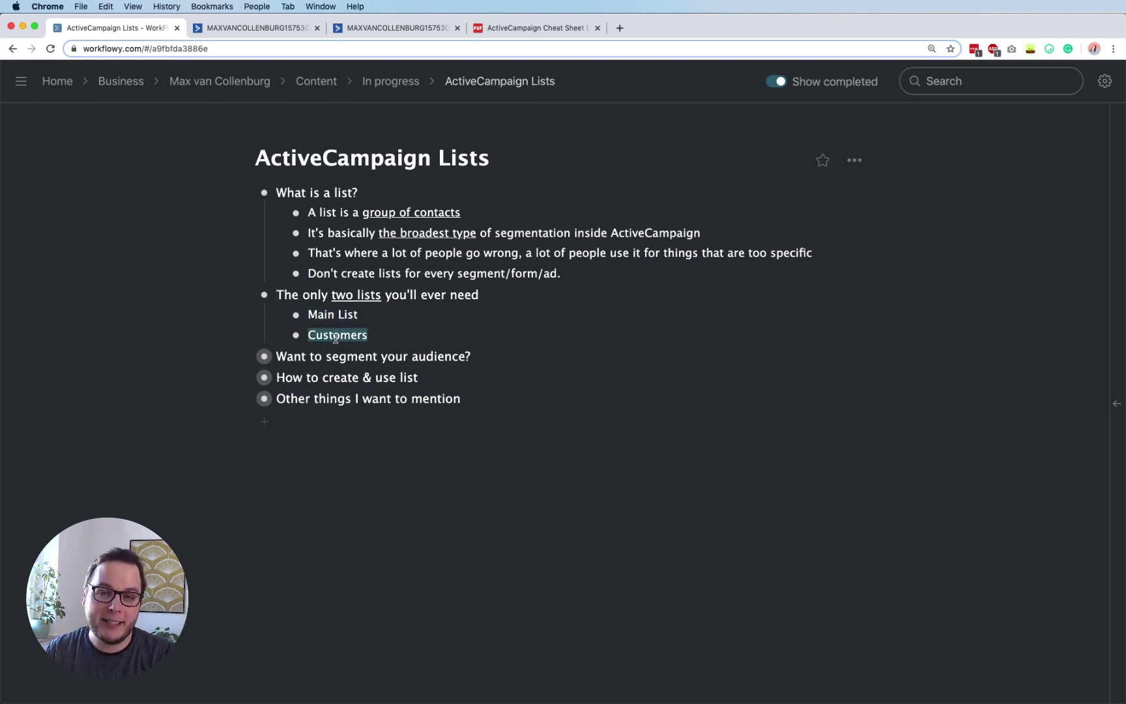
left_click_drag(334, 315, 337, 336)
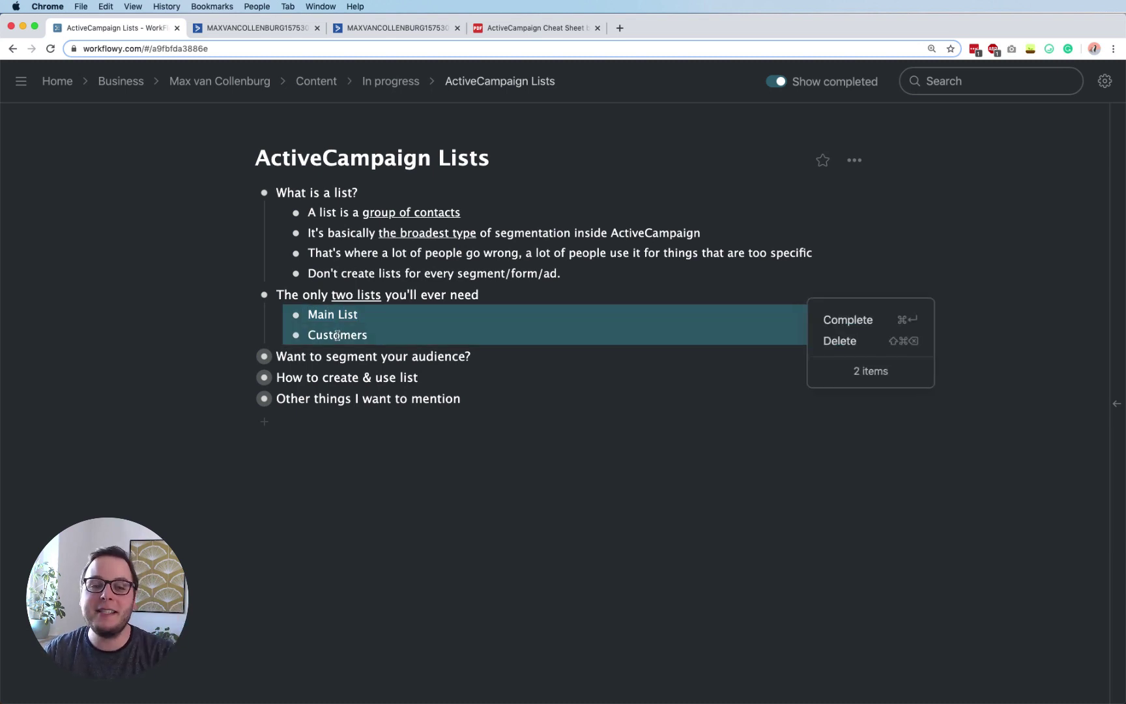
left_click(336, 335)
triple_click(339, 309)
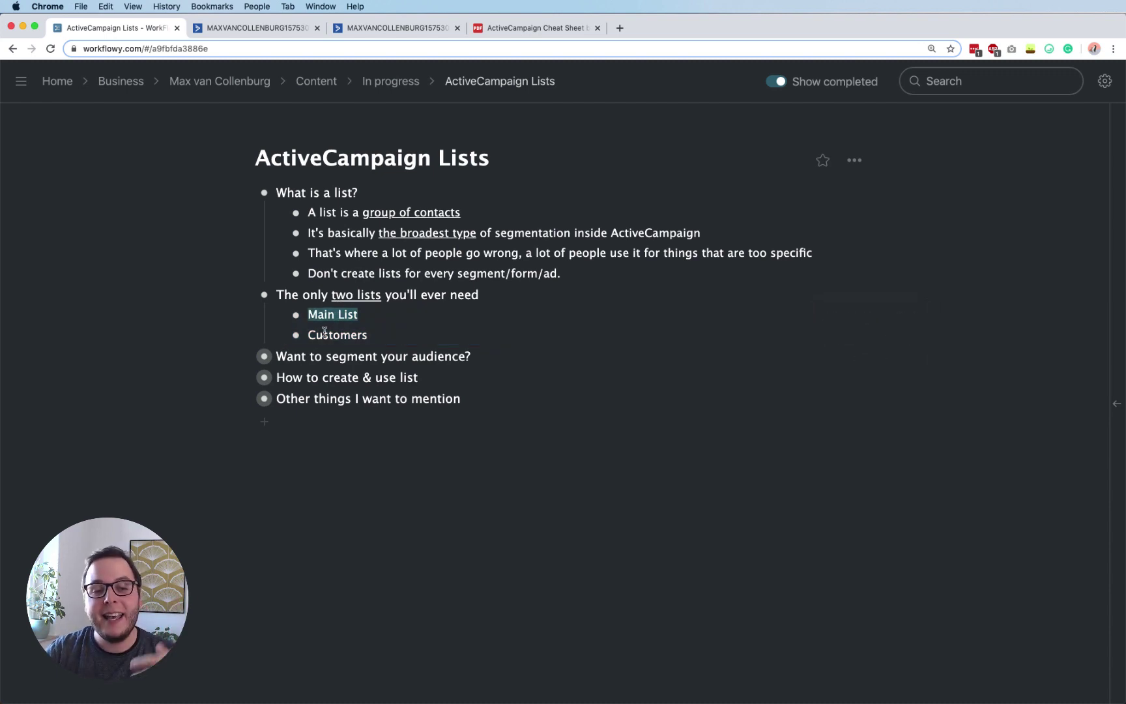
double_click(324, 333)
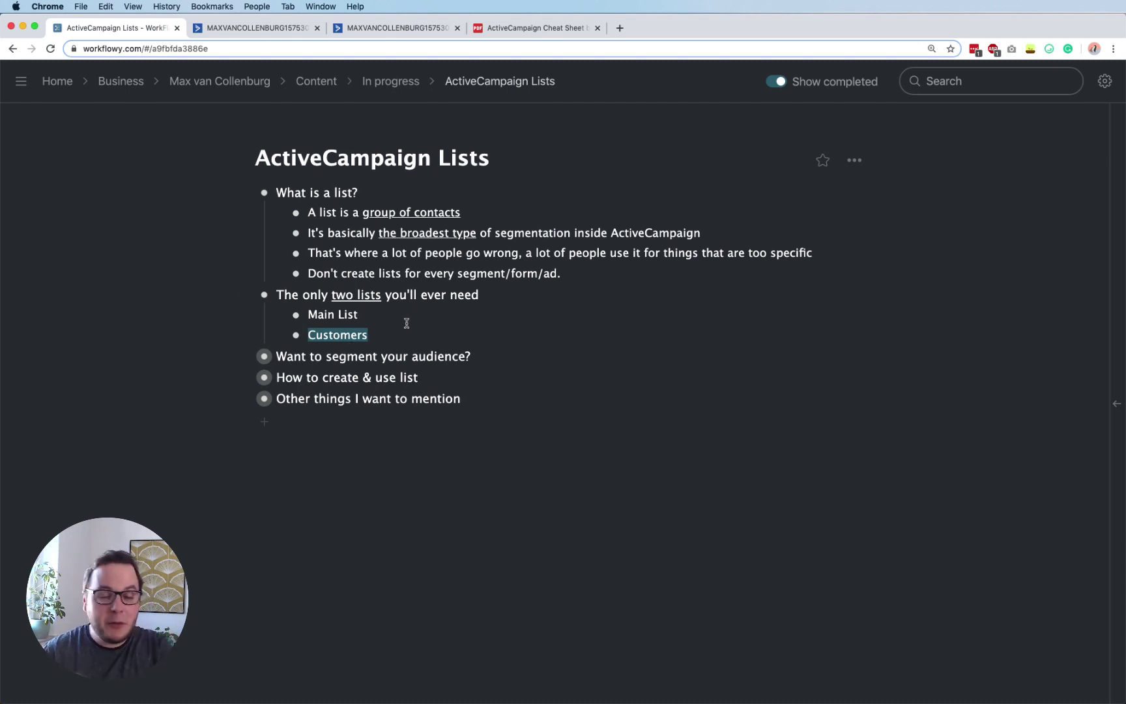
Highlight "segment" in the note on not creating lists, and expand "Want to segment your audience?"
left_click(528, 273)
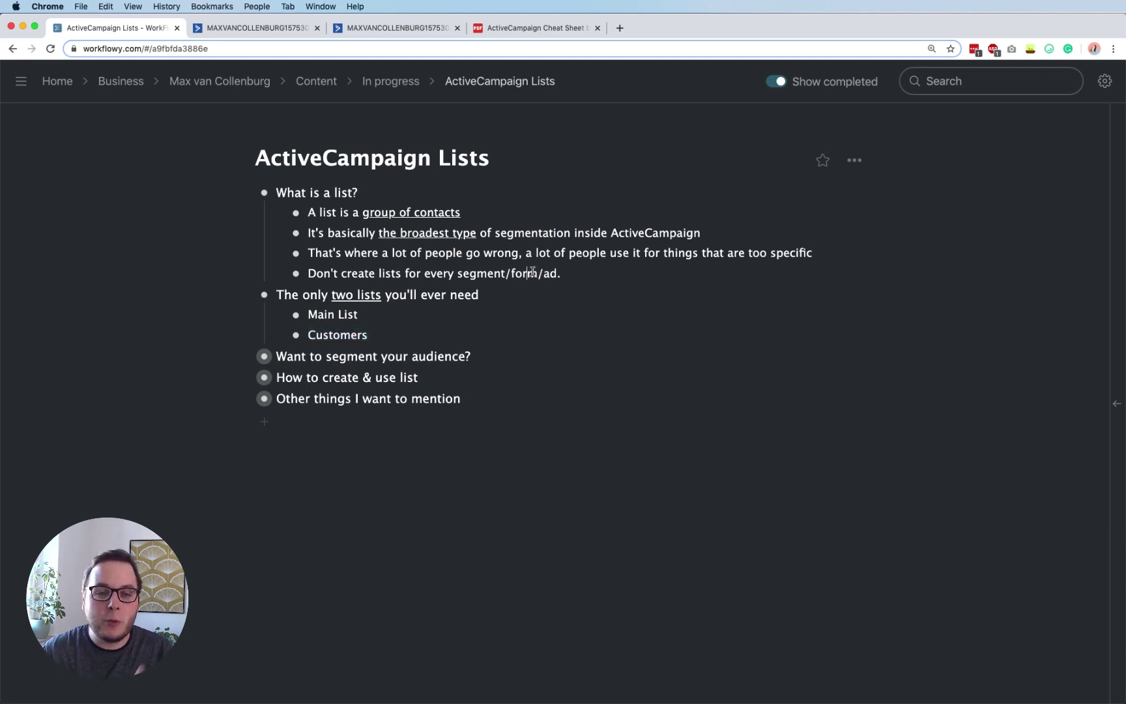
double_click(484, 272)
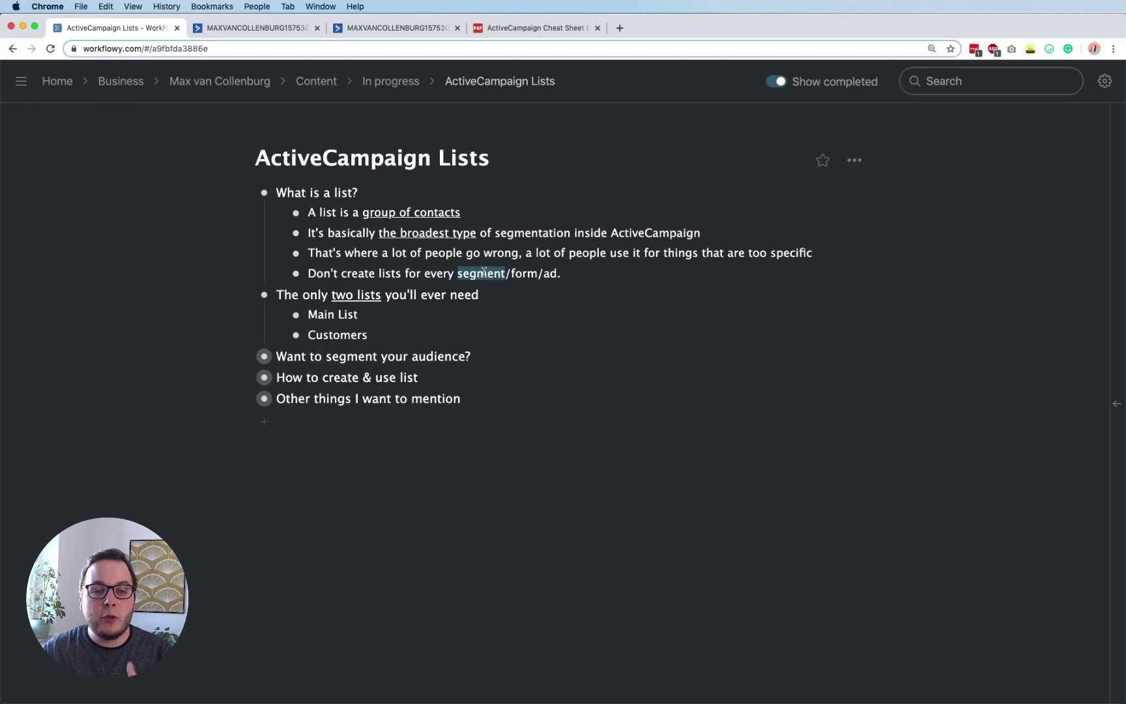
triple_click(383, 355)
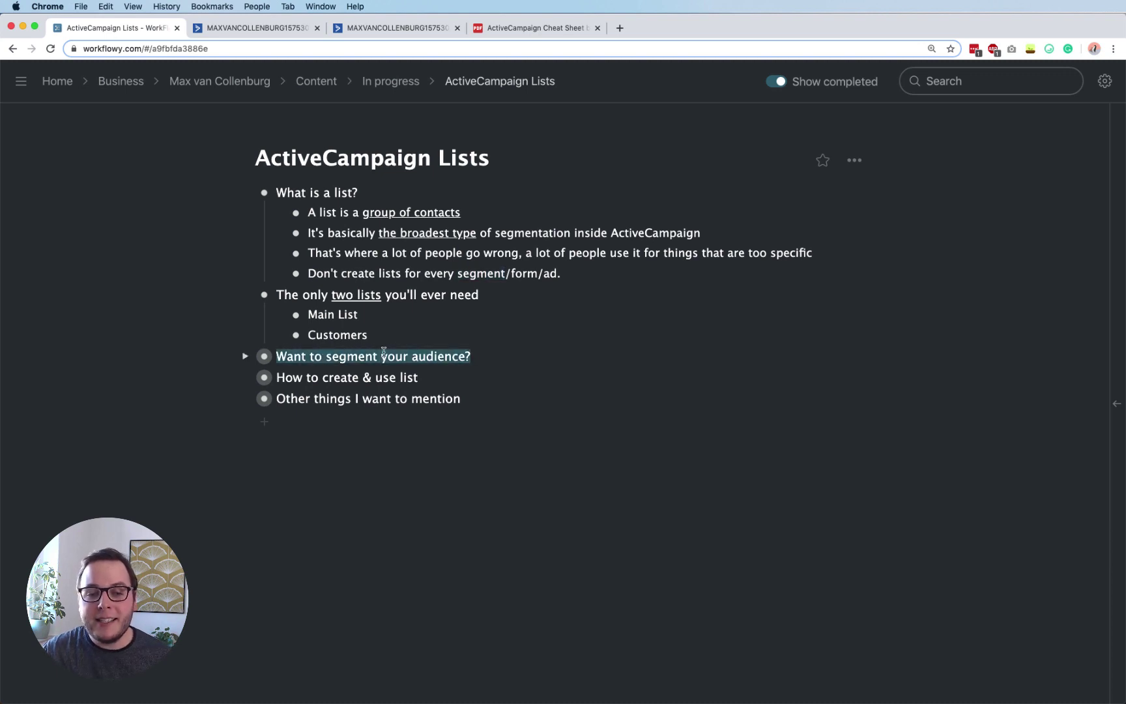
left_click(241, 356)
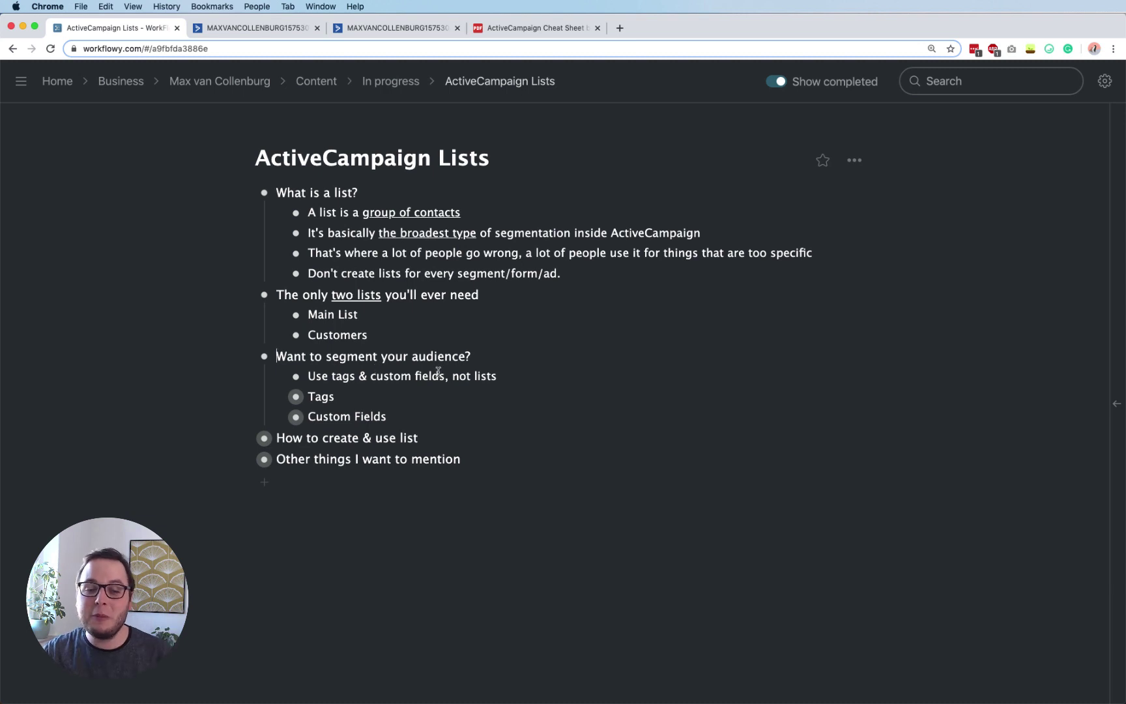
Expand the Tags item and highlight the Marketing Automation, Email Marketing and Webinars interest tags one by one
left_click(277, 396)
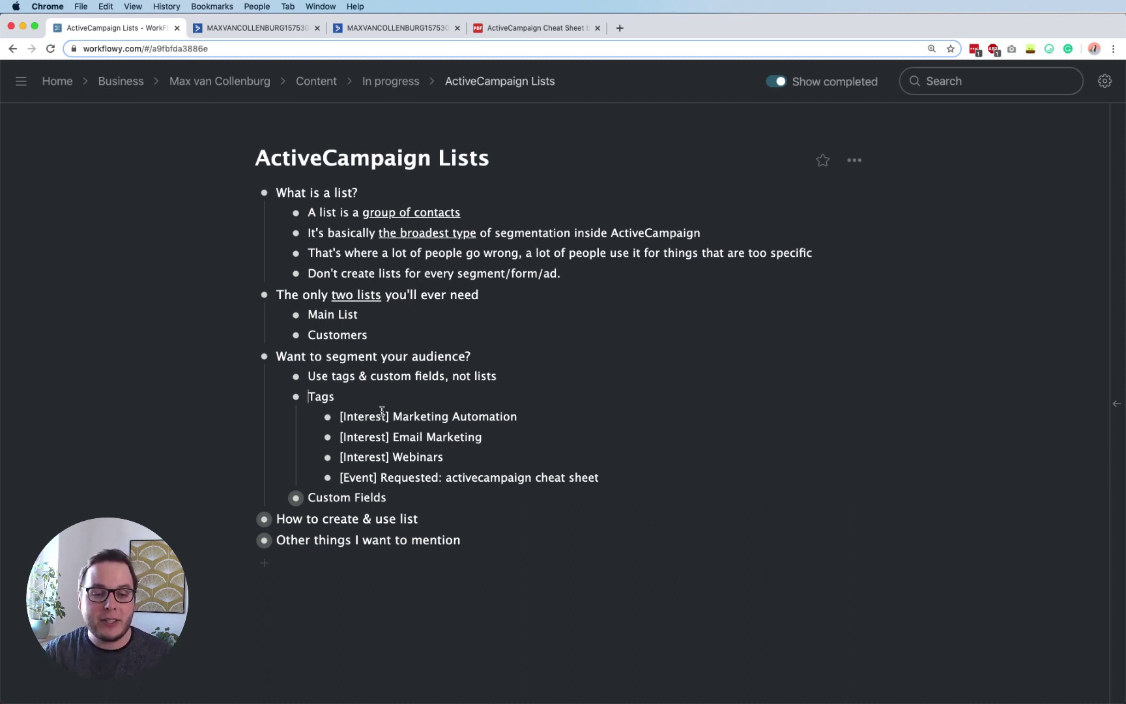
double_click(371, 417)
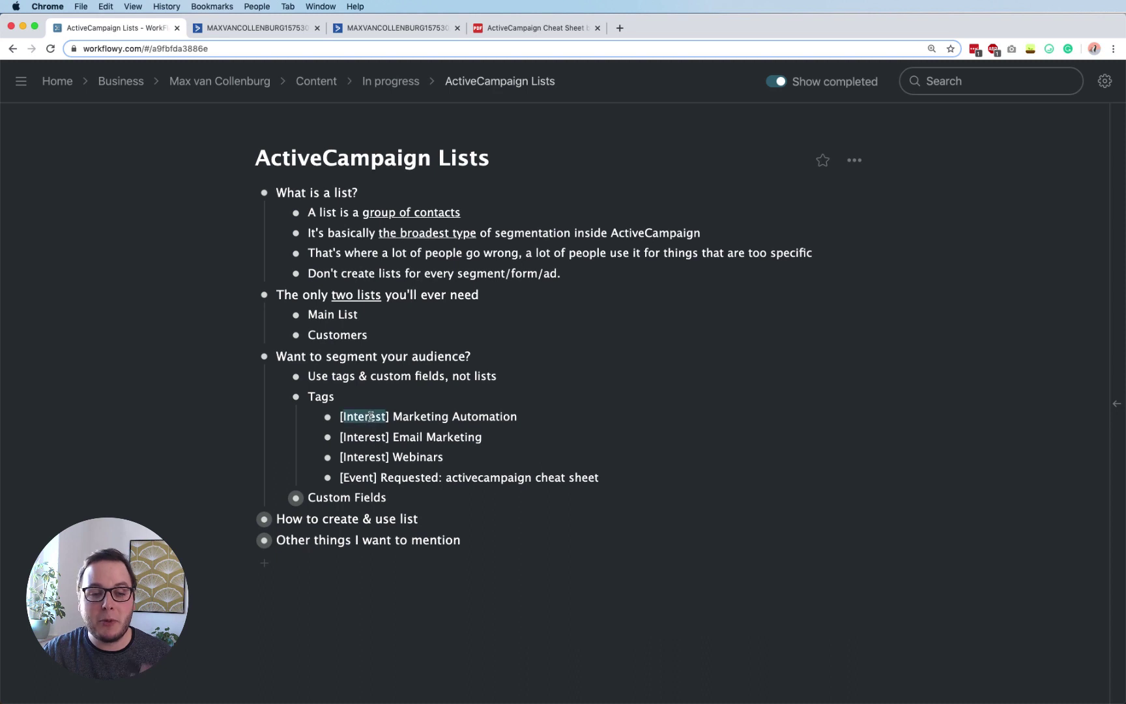
double_click(431, 418)
left_click_drag(431, 418, 481, 418)
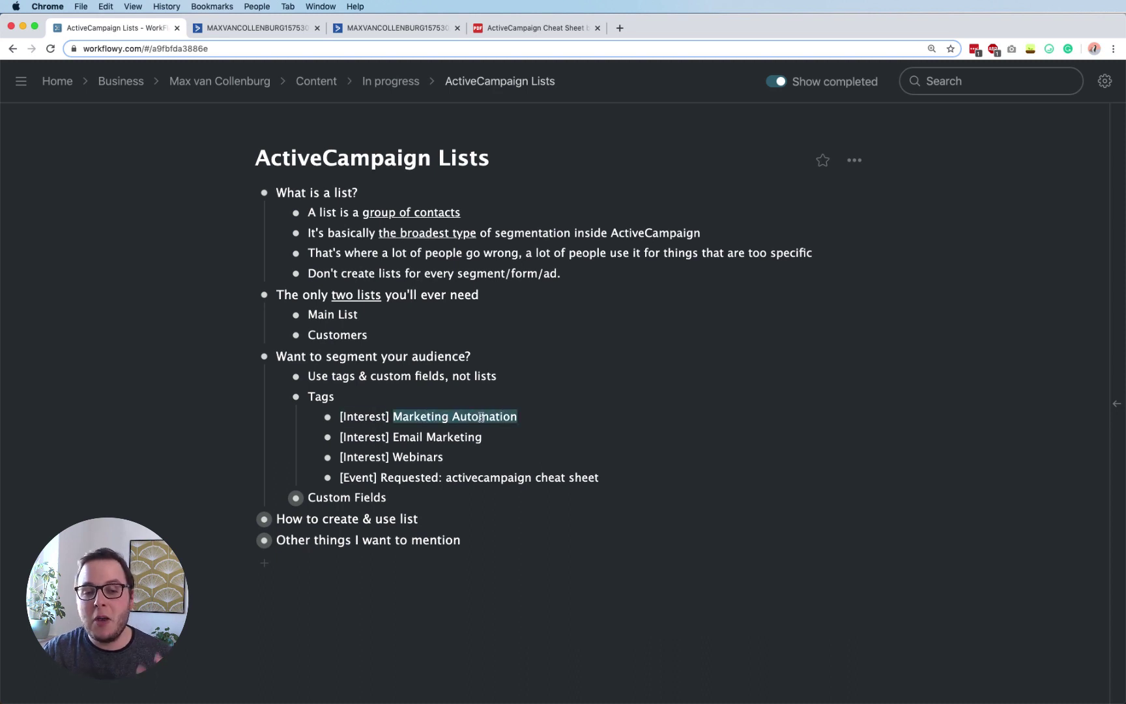
double_click(405, 437)
left_click_drag(405, 437, 456, 437)
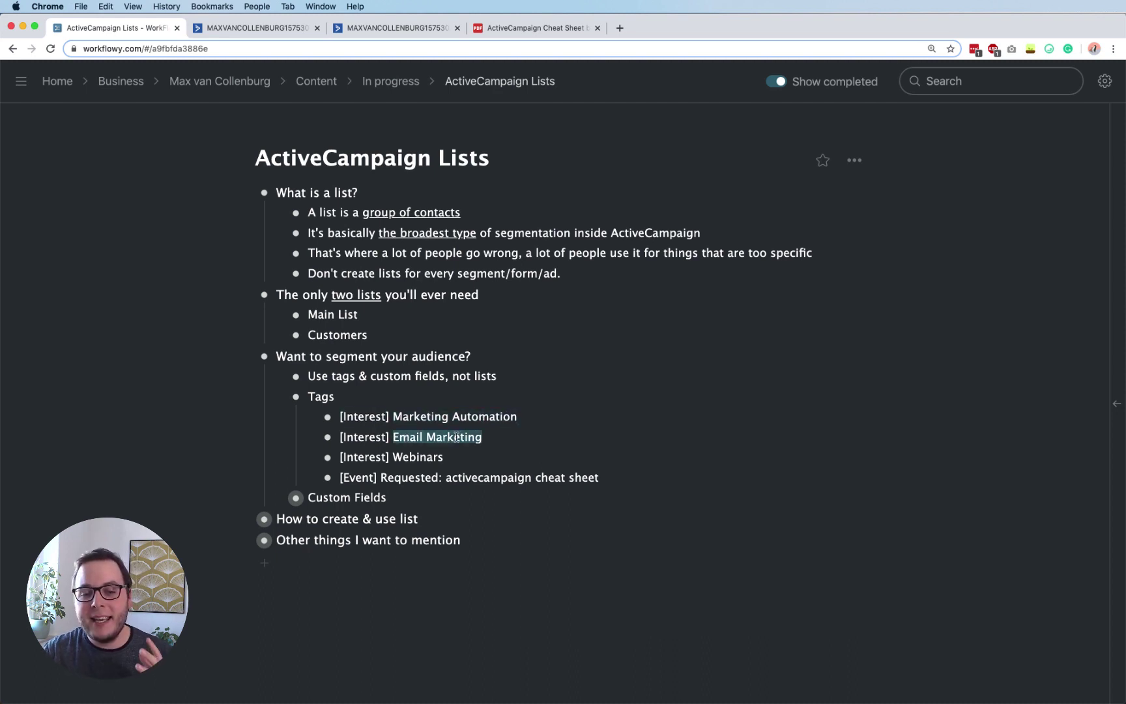
double_click(357, 456)
left_click(433, 457)
double_click(433, 457)
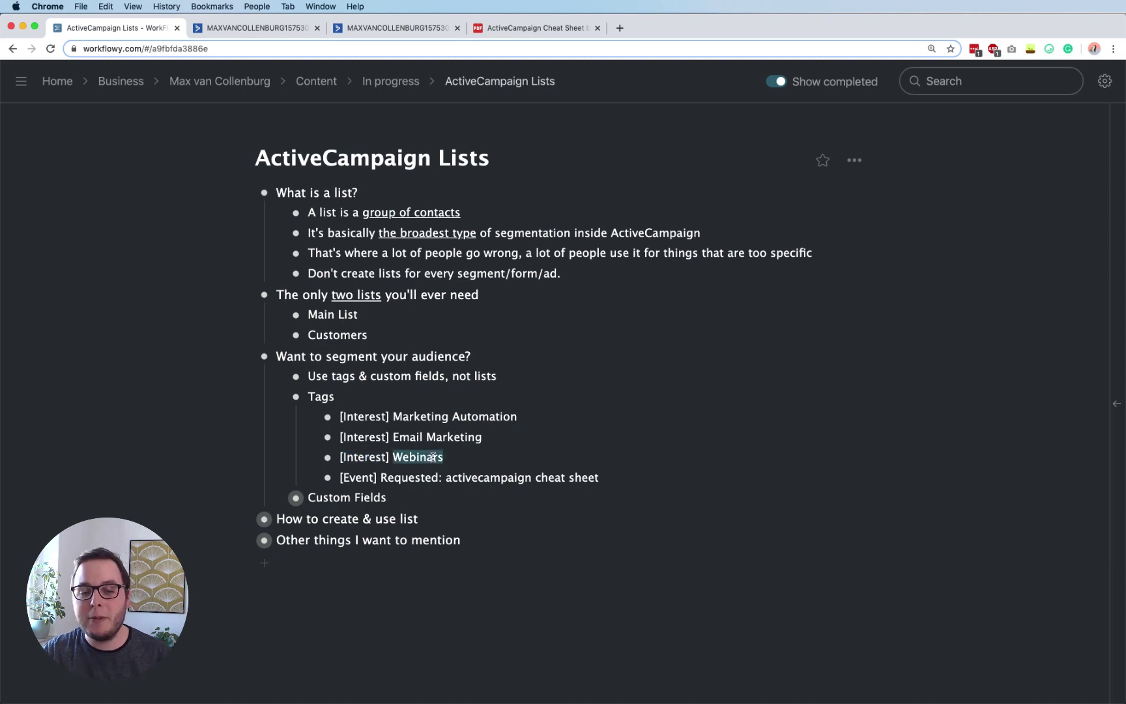
Select the three [Interest] tags together as a group, and clear the selection
left_click(432, 430)
double_click(395, 421)
left_click_drag(397, 424, 418, 458)
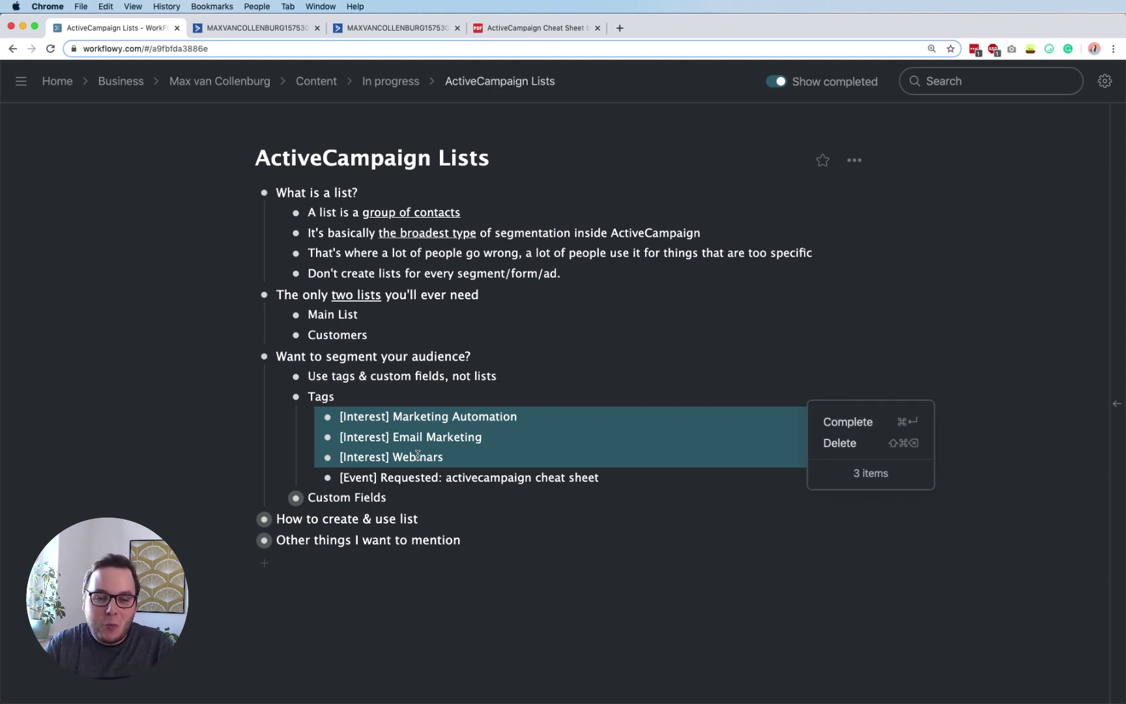
key("Escape")
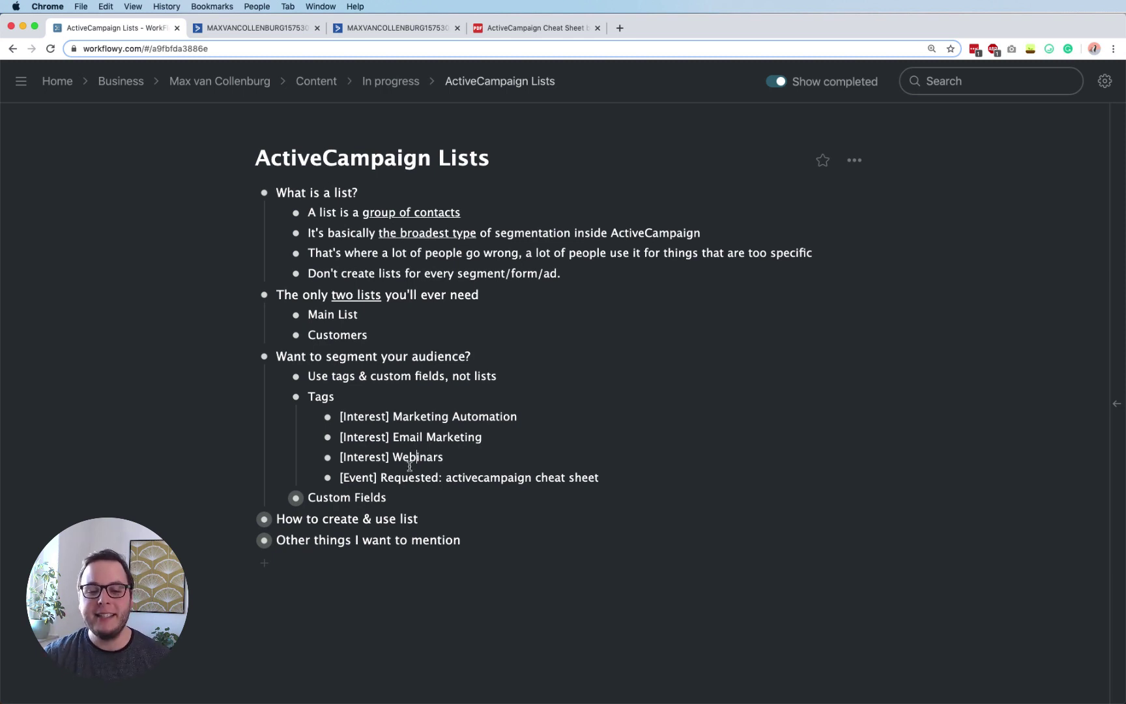
Highlight the "[Event] Requested: activecampaign cheat sheet" tag and the word "activecampaign" within it
triple_click(389, 474)
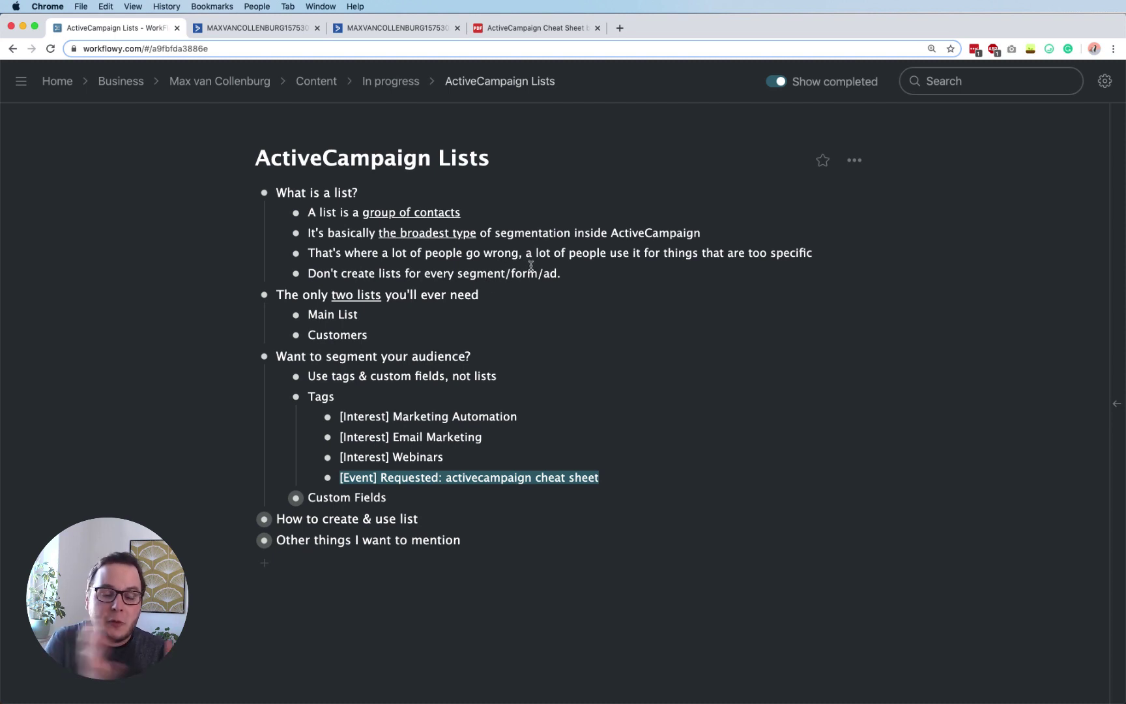
left_click(417, 479)
left_click_drag(341, 479, 585, 477)
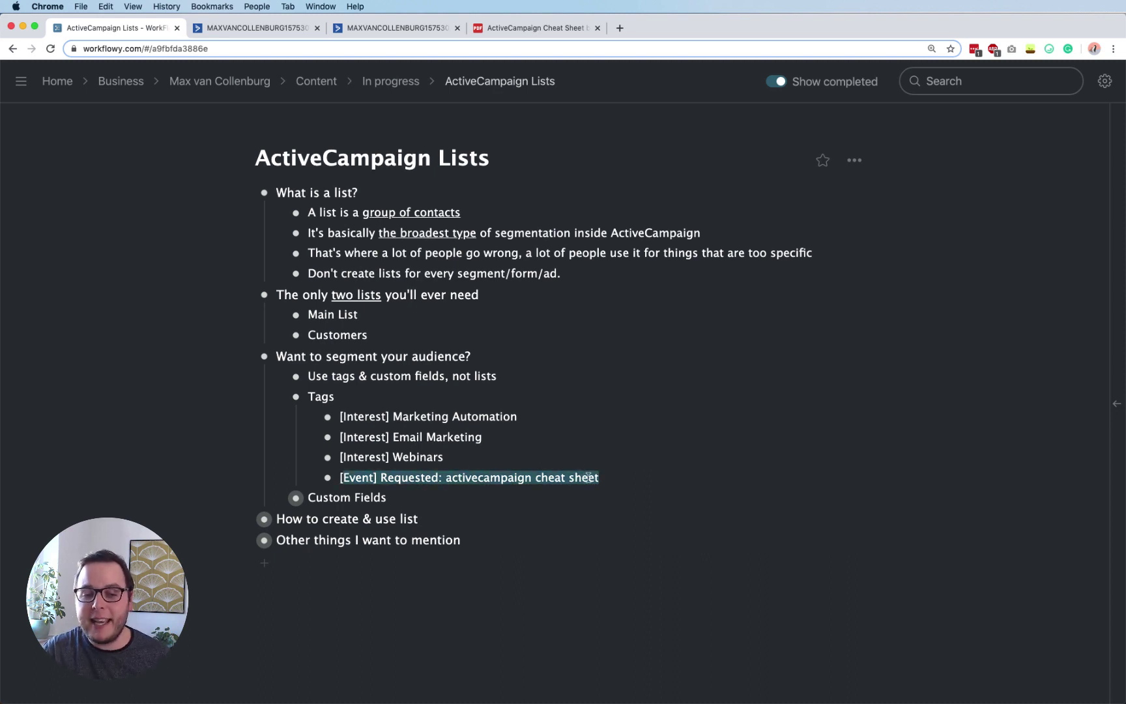
left_click(492, 477)
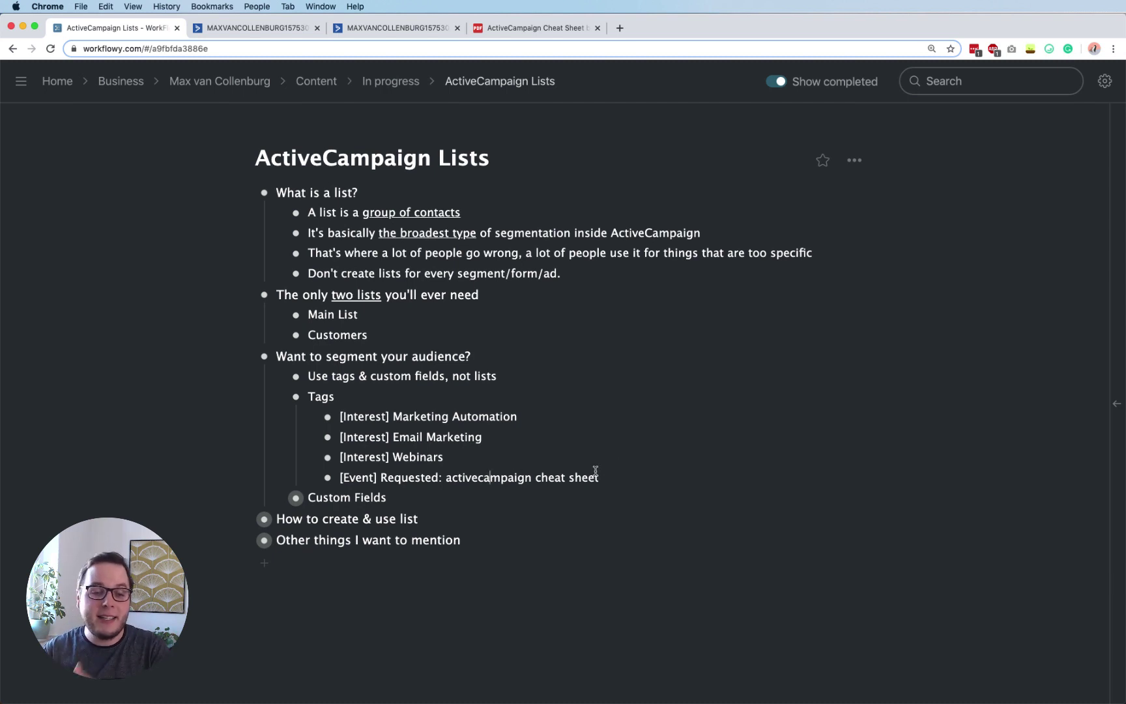
double_click(489, 479)
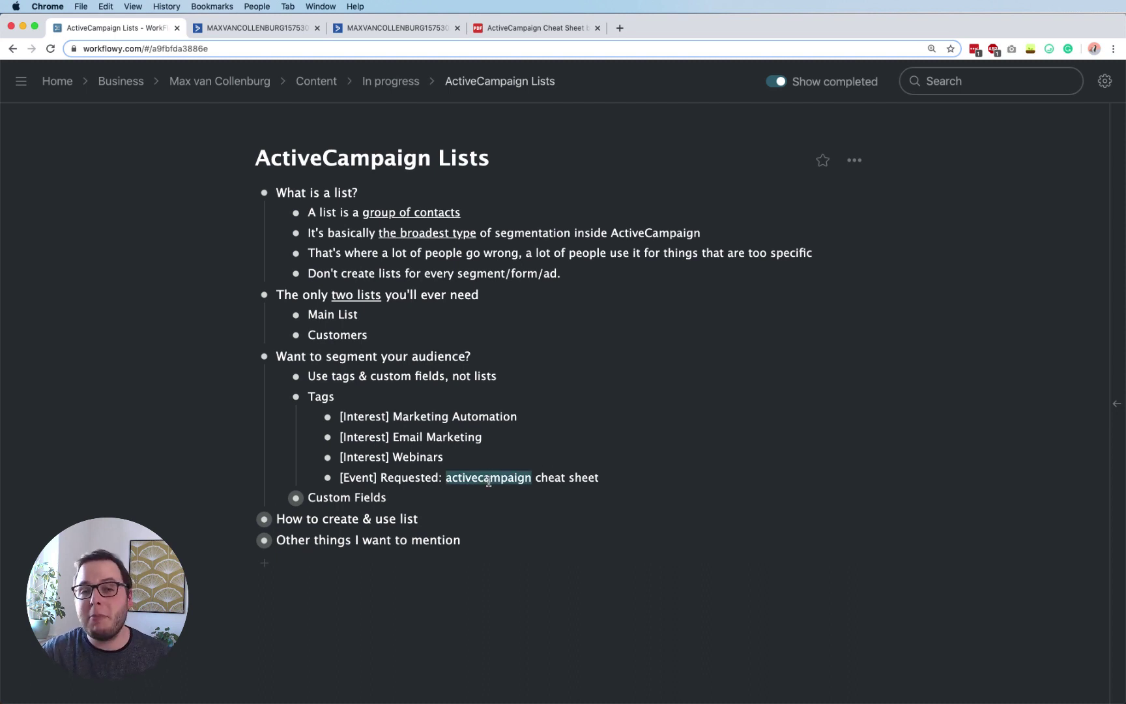
left_click_drag(417, 435, 461, 432)
left_click(475, 476)
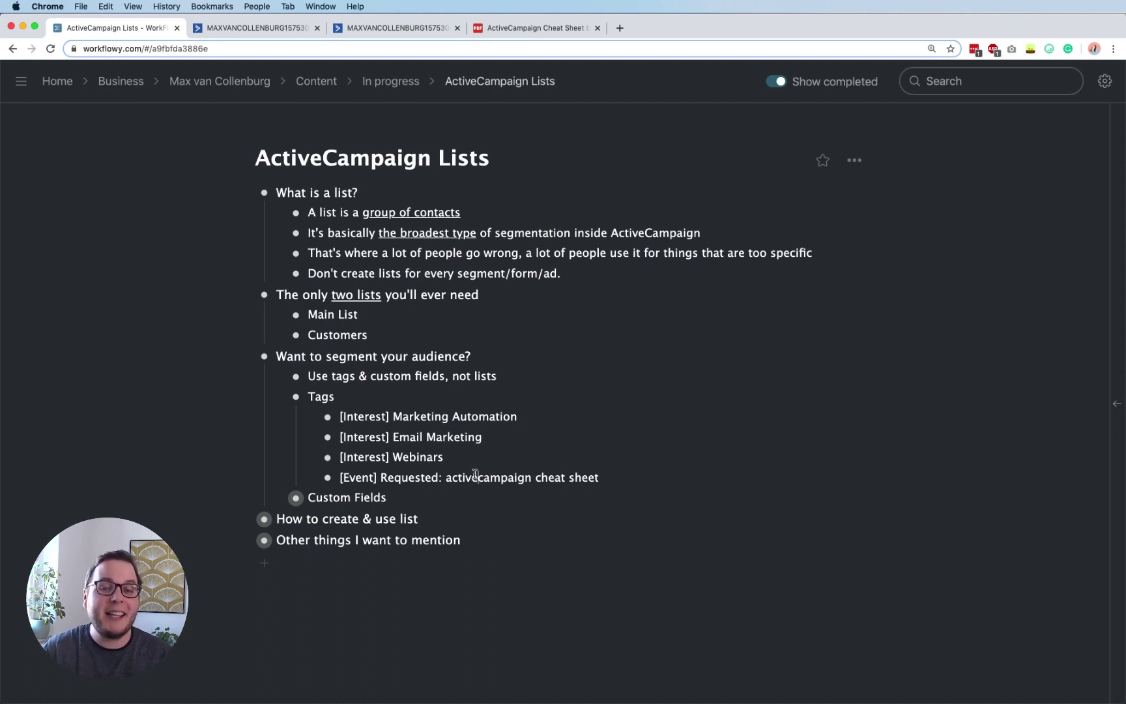
left_click(368, 440)
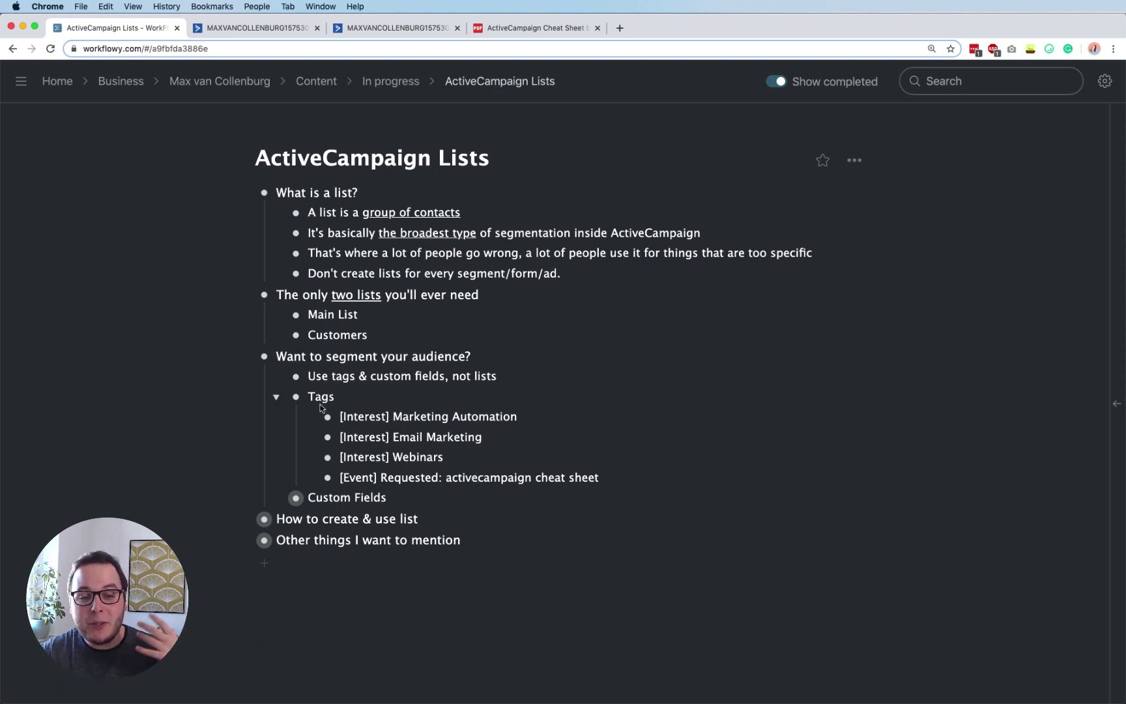
Expand Custom Fields and highlight the Product field with its Membership Site value
left_click(277, 498)
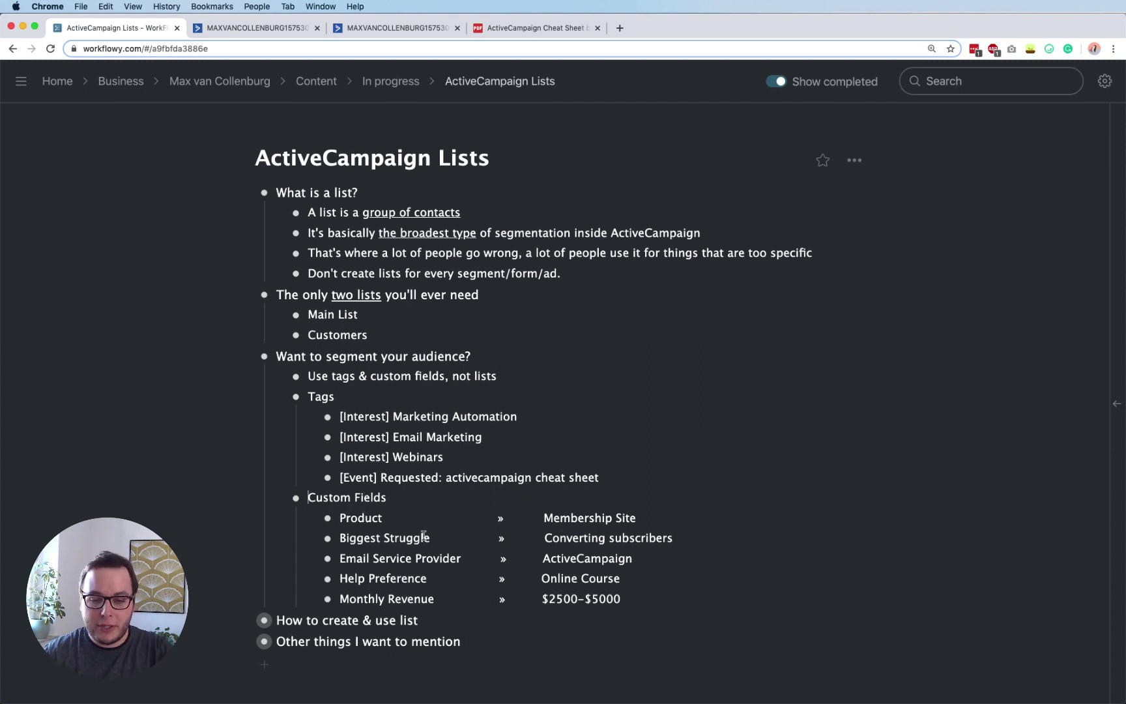
double_click(352, 516)
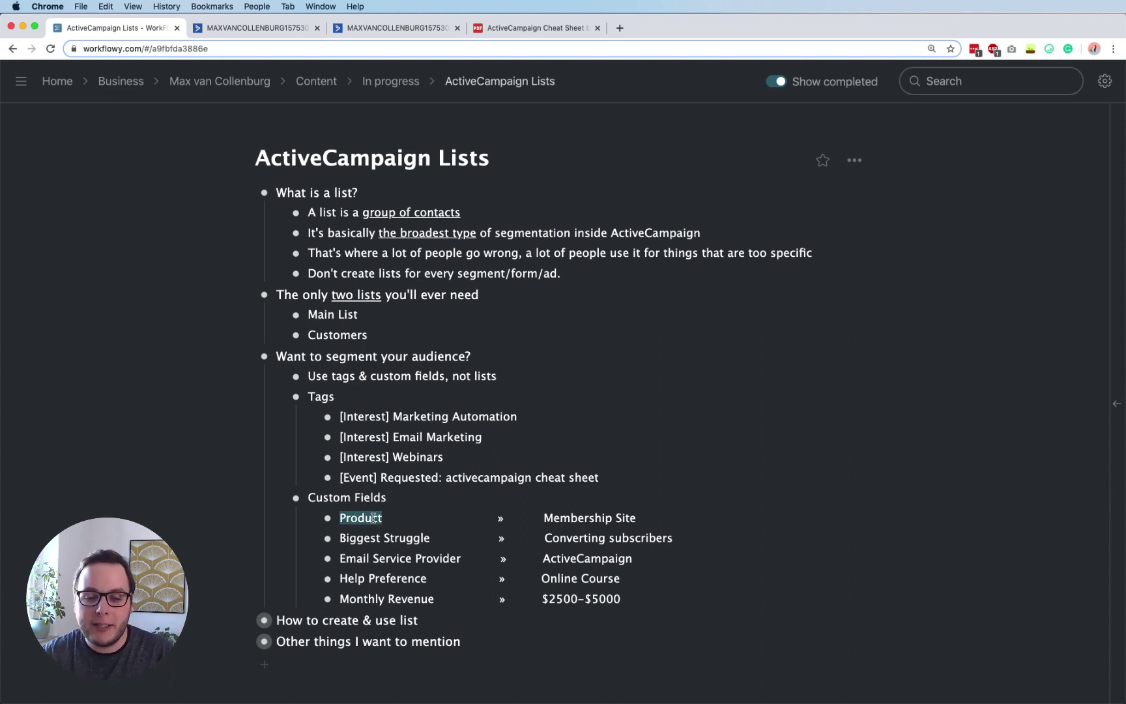
double_click(576, 517)
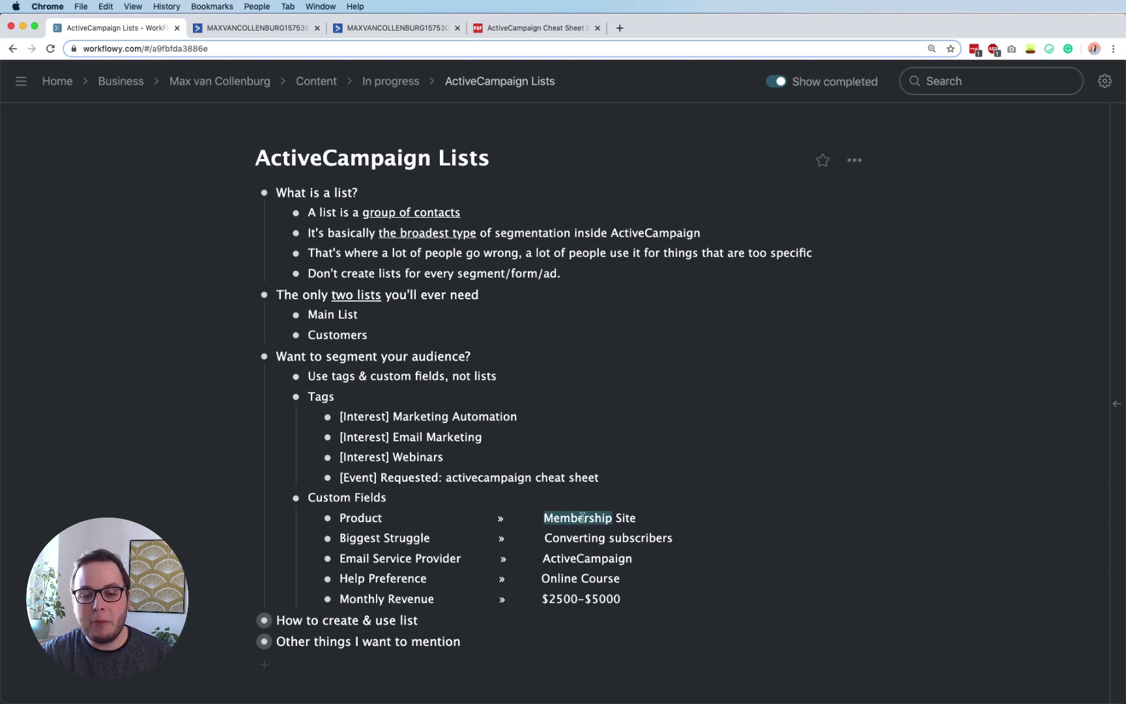
left_click(635, 517, "shift")
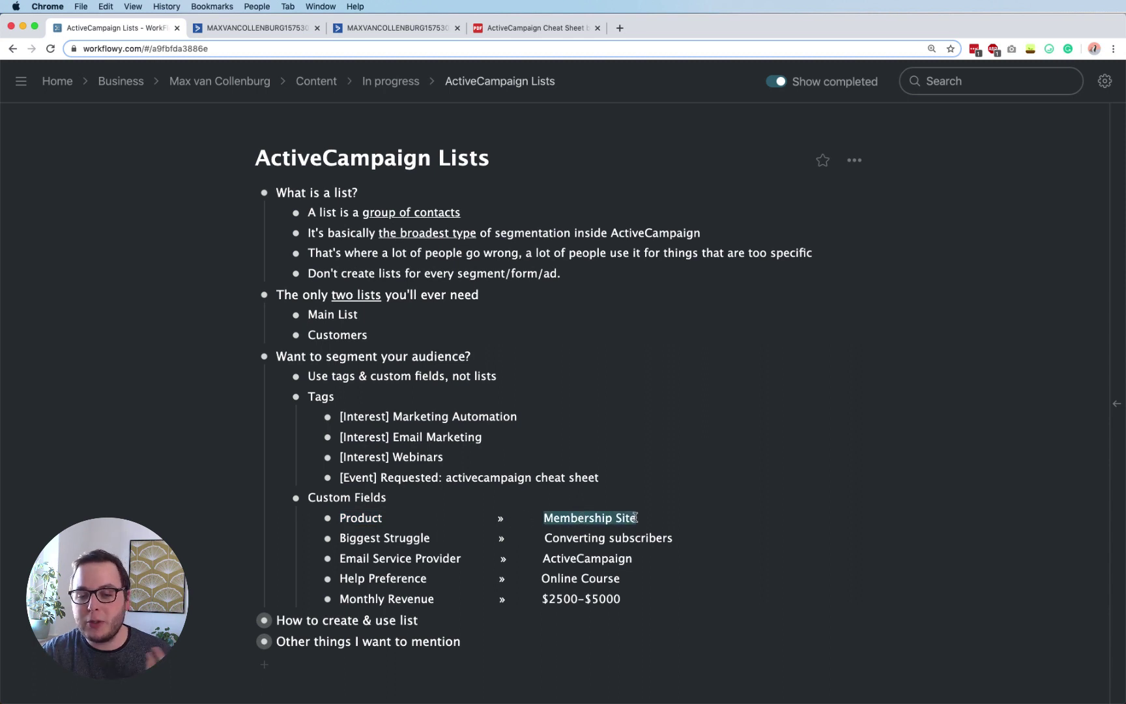
left_click(561, 517)
triple_click(376, 521)
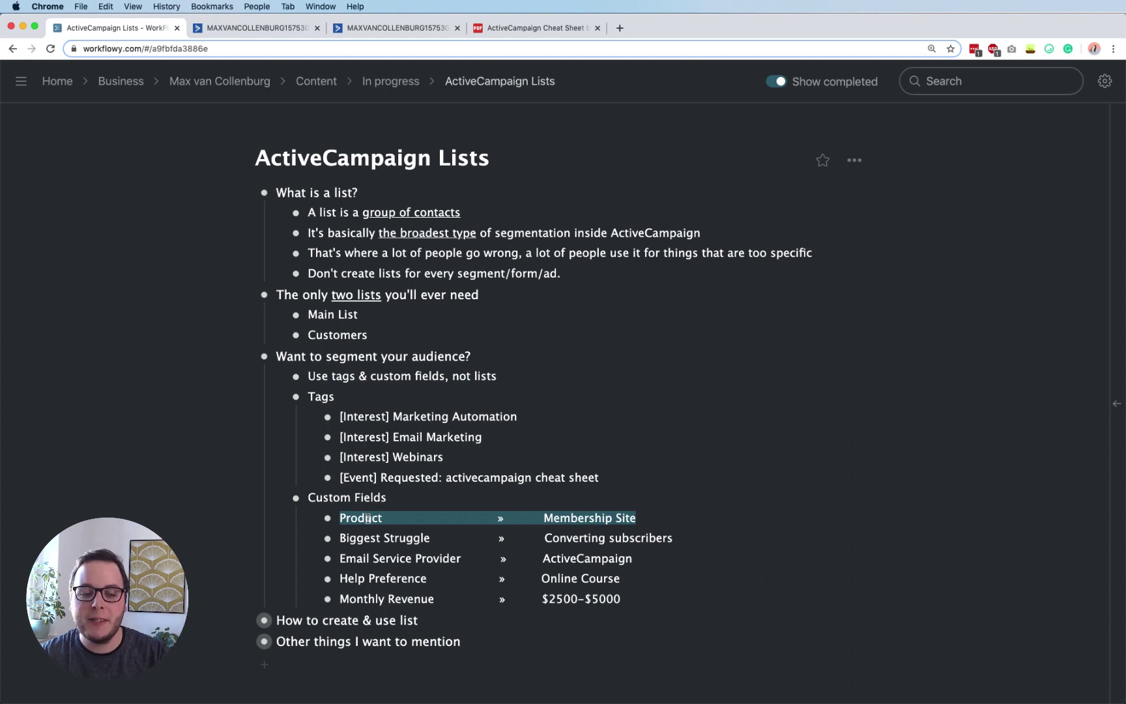
triple_click(368, 518)
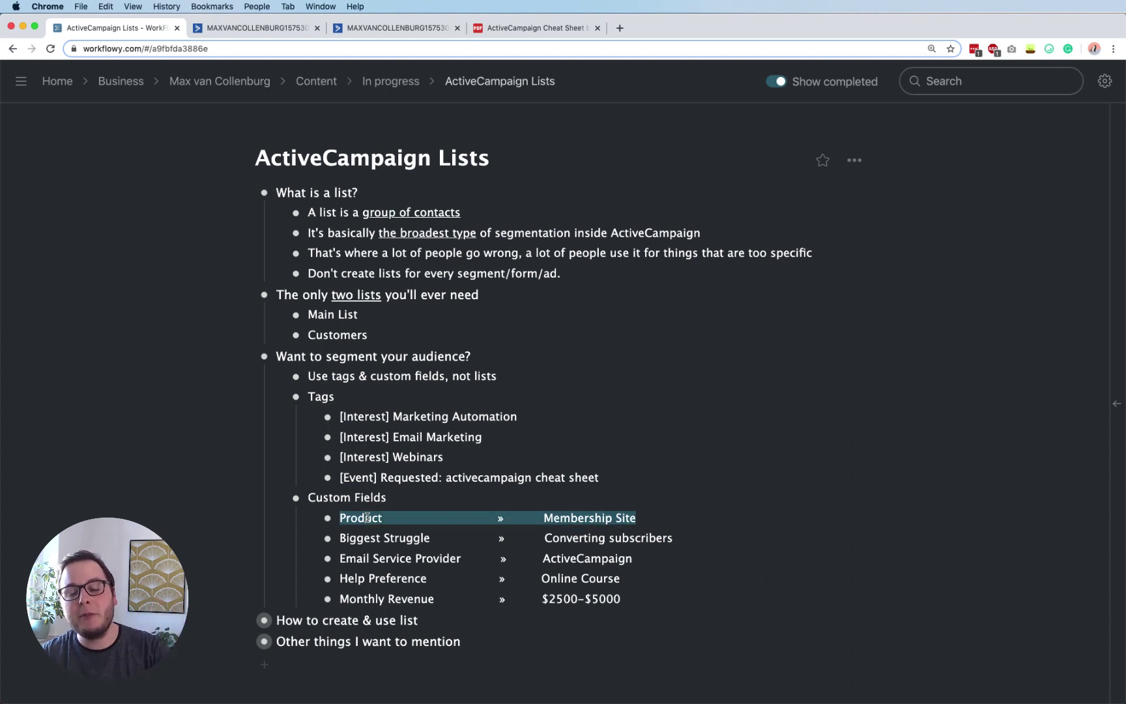
Highlight the Biggest Struggle custom field and go over its "Converting subscribers" value
left_click_drag(360, 537, 409, 537)
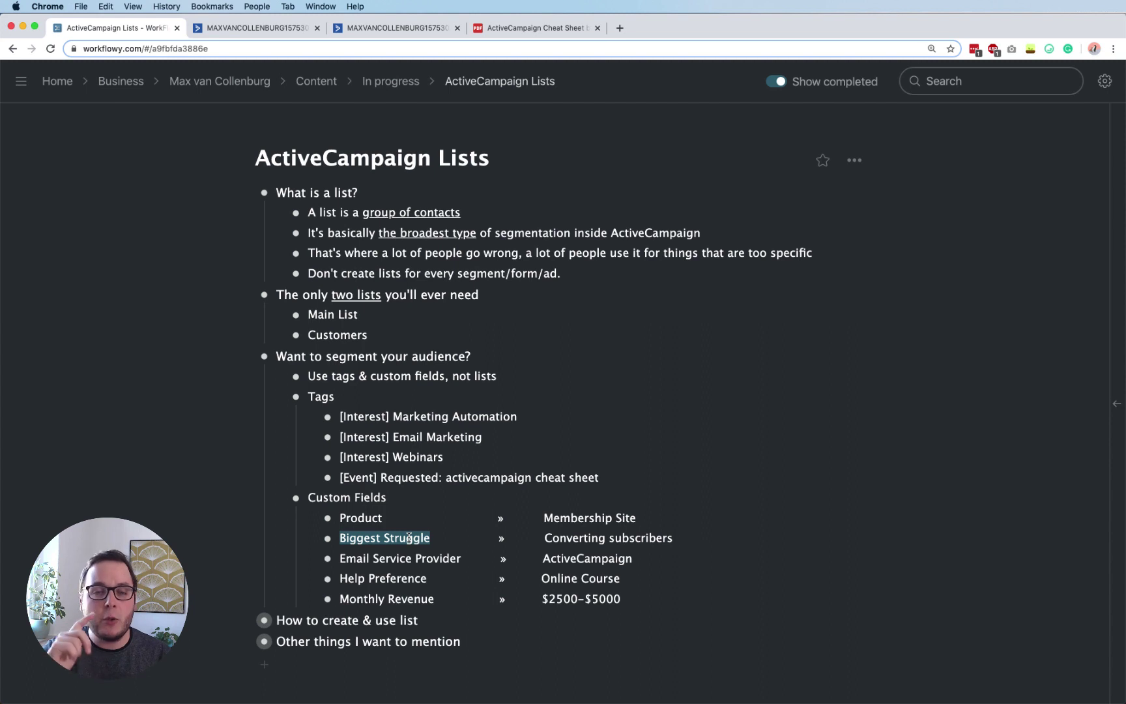
triple_click(572, 539)
left_click(649, 541)
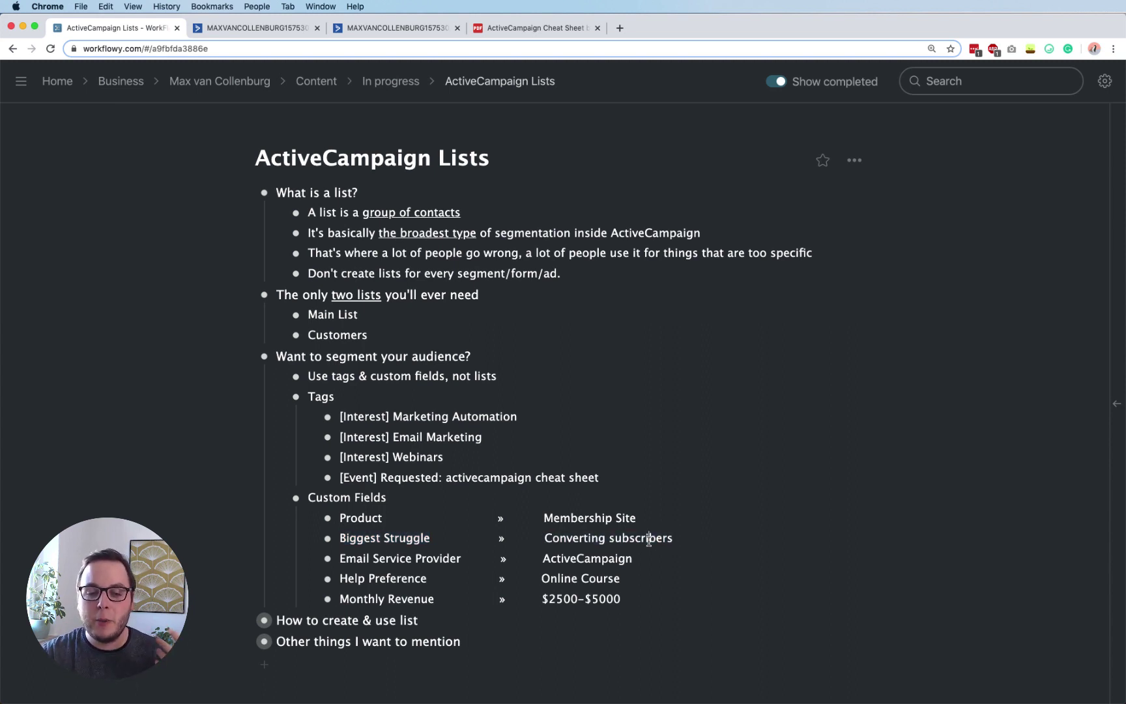
Highlight the Email Service Provider custom field, followed by its ActiveCampaign value
double_click(355, 557)
left_click(443, 551, "shift")
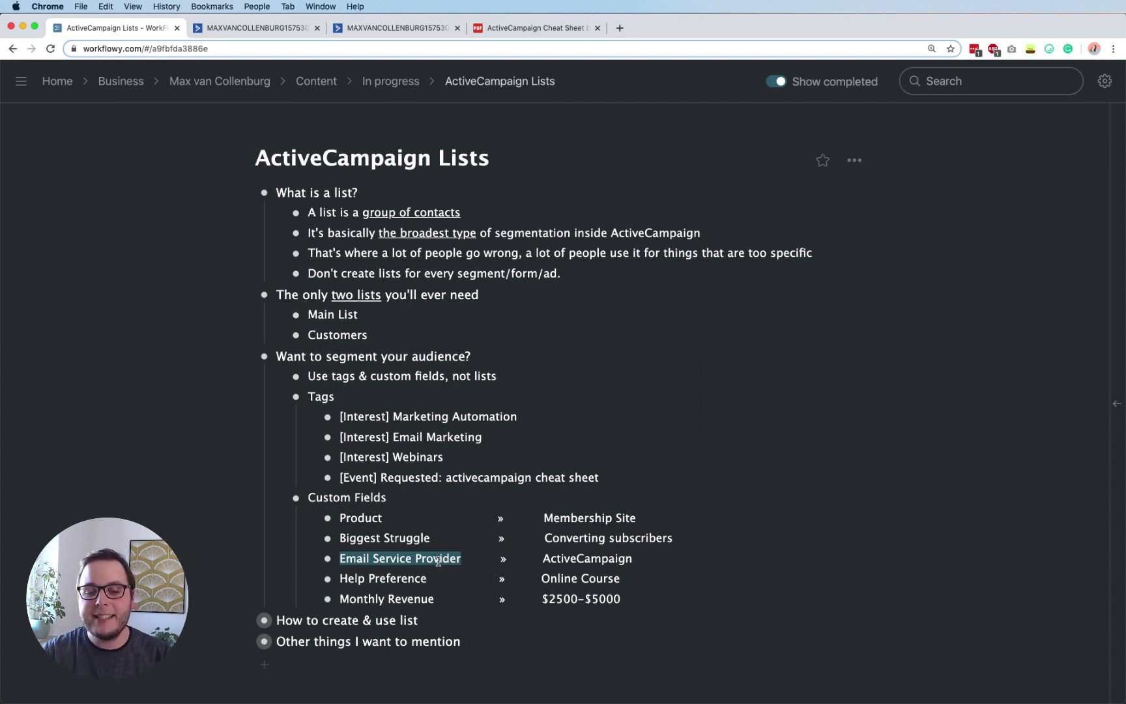
double_click(590, 554)
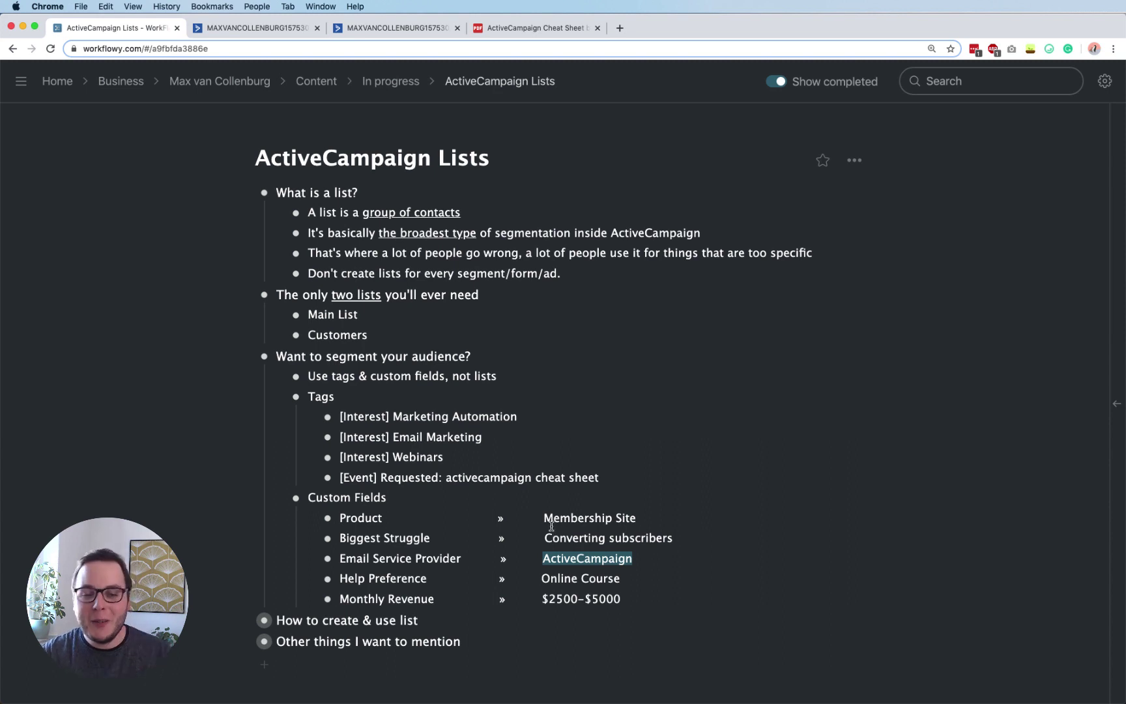
Highlight the Help Preference and Monthly Revenue custom fields with their Online Course and $2500–$5000 values, and clear the selection
triple_click(394, 577)
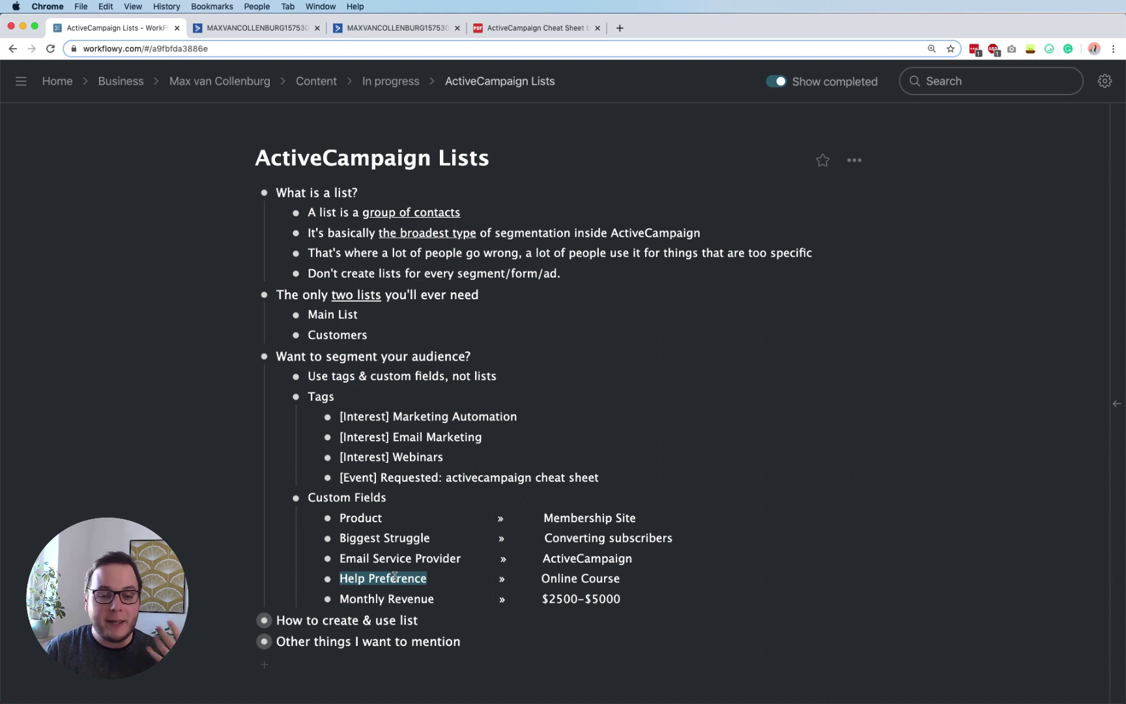
left_click_drag(564, 578, 599, 578)
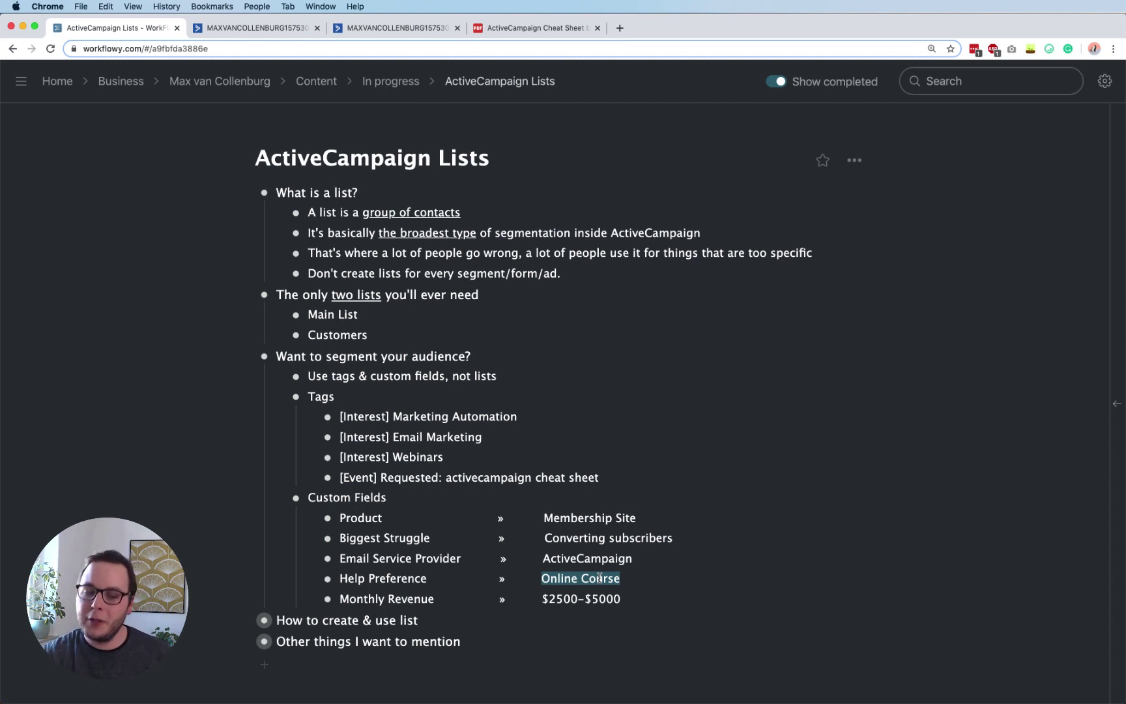
left_click_drag(365, 599, 402, 597)
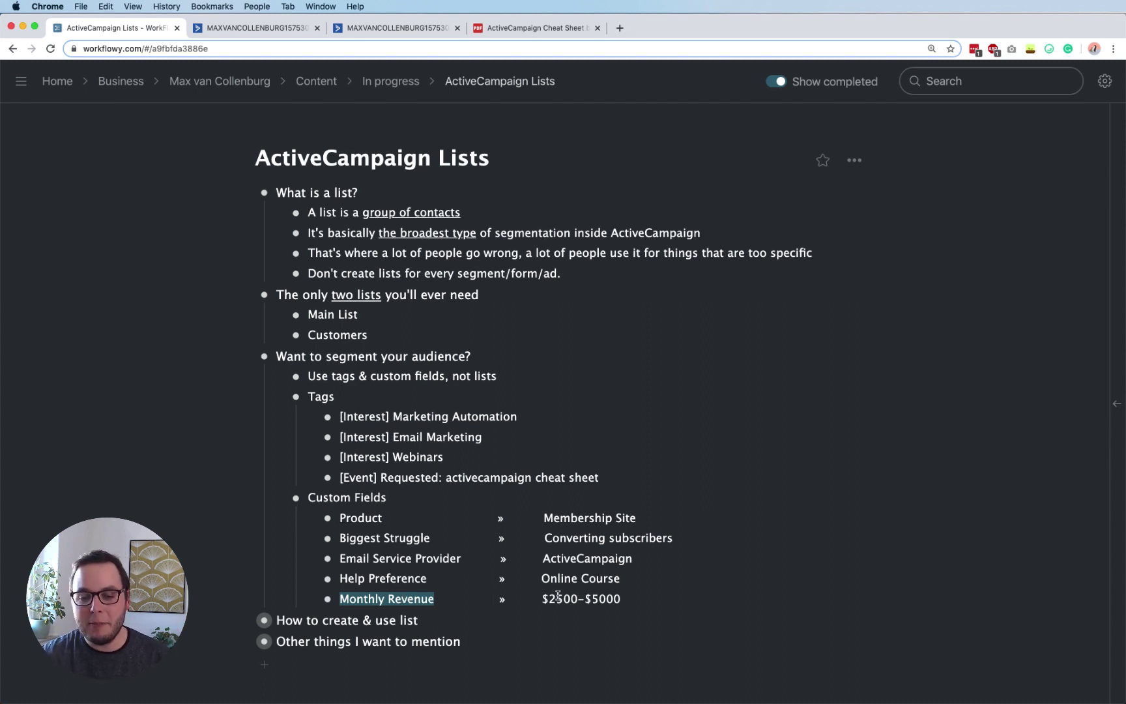
left_click_drag(550, 597, 599, 594)
left_click(598, 594)
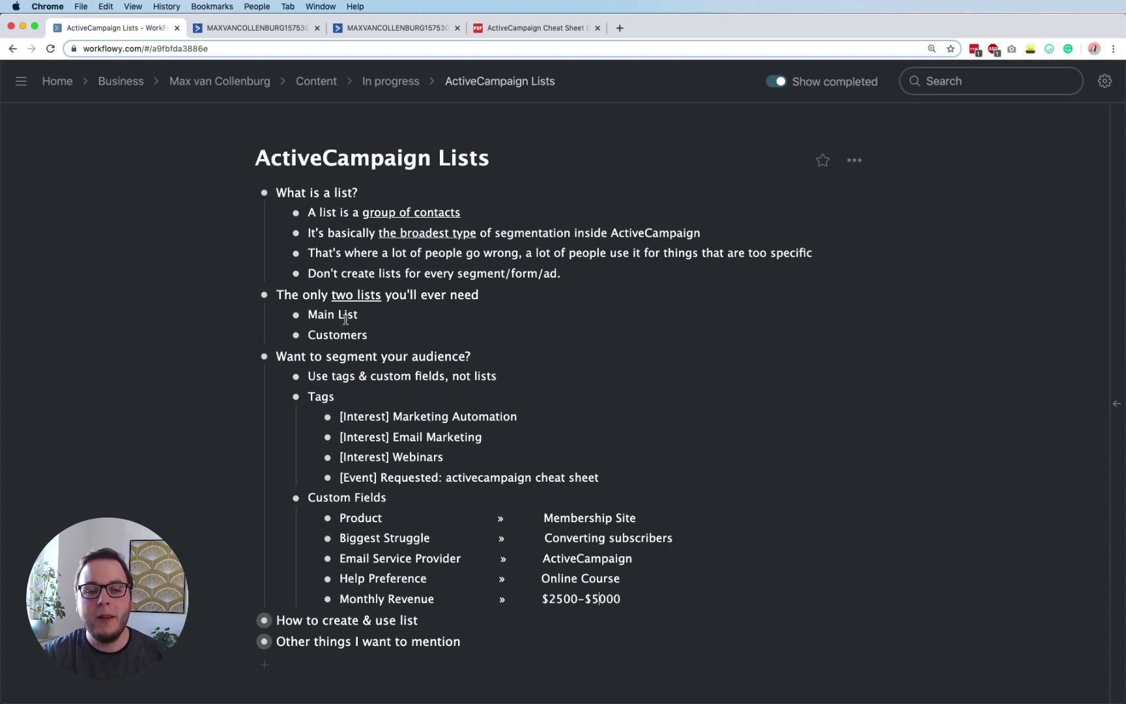
Highlight "two lists" in the outline, followed by its Main List and Customers items
left_click_drag(332, 294, 372, 295)
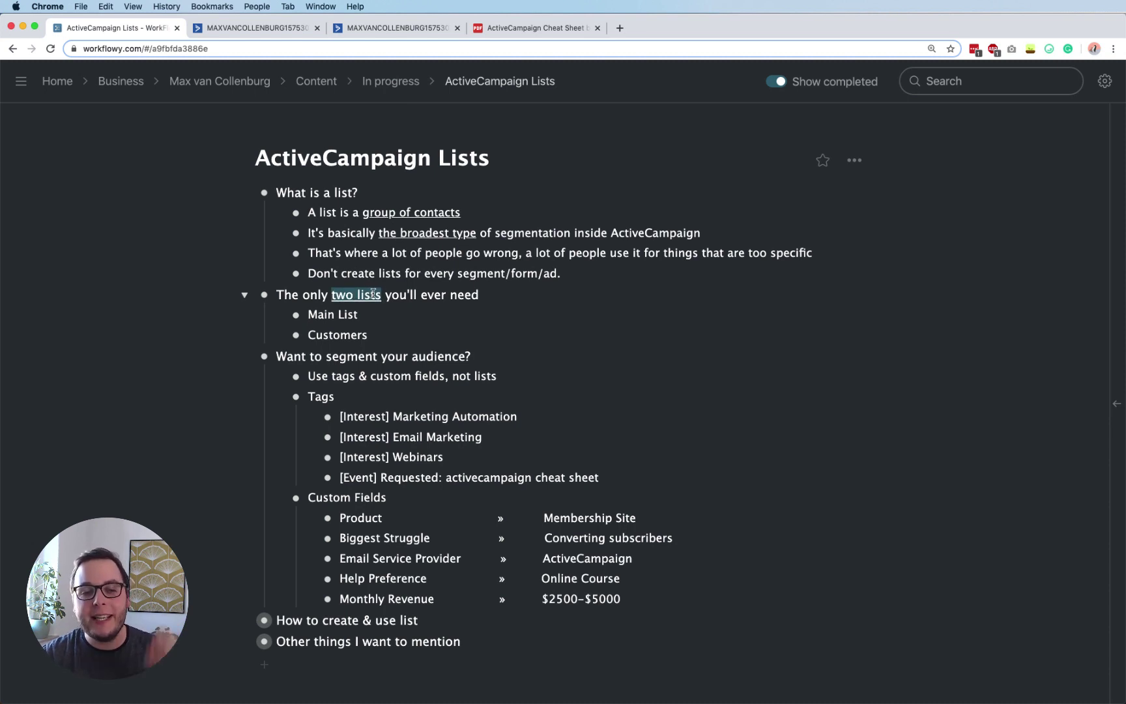
left_click_drag(310, 317, 359, 316)
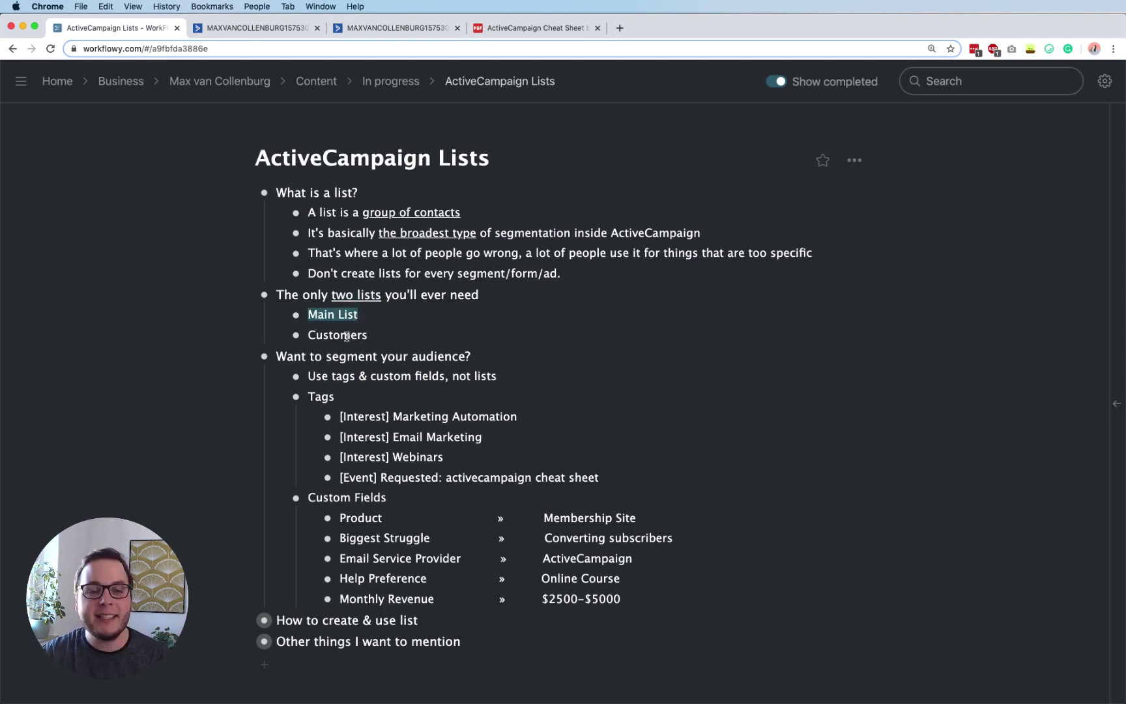
double_click(347, 335)
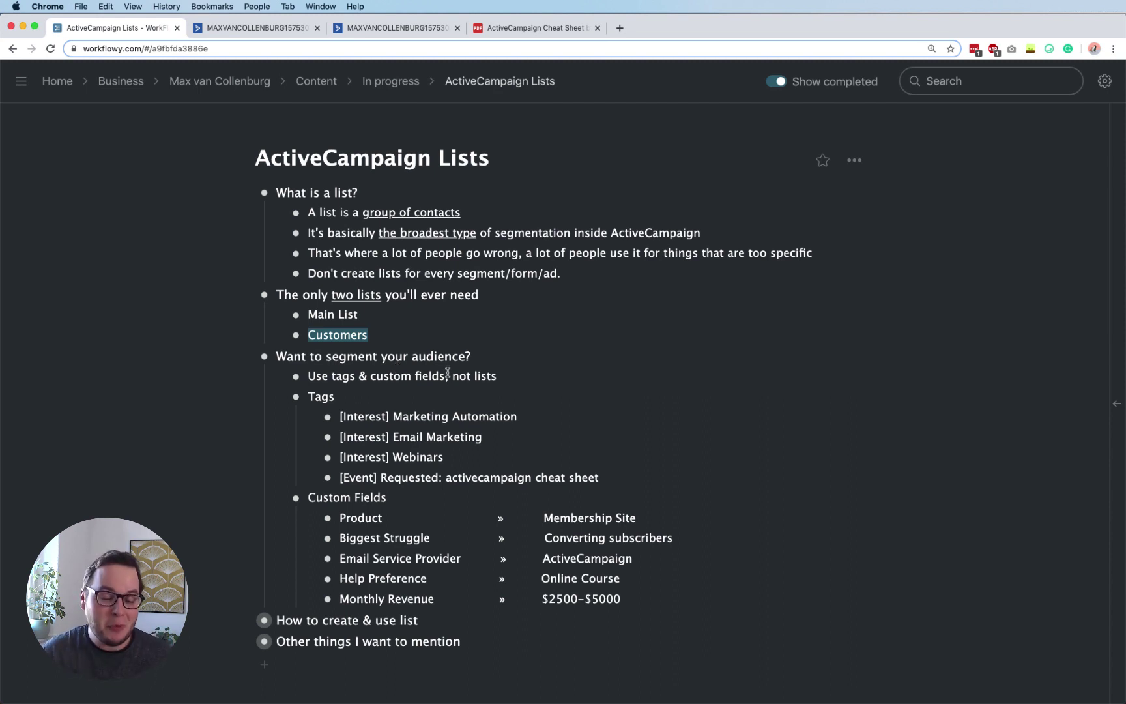
Highlight "How to create & use list" and expand it along with its "Adding a new list" item
triple_click(326, 621)
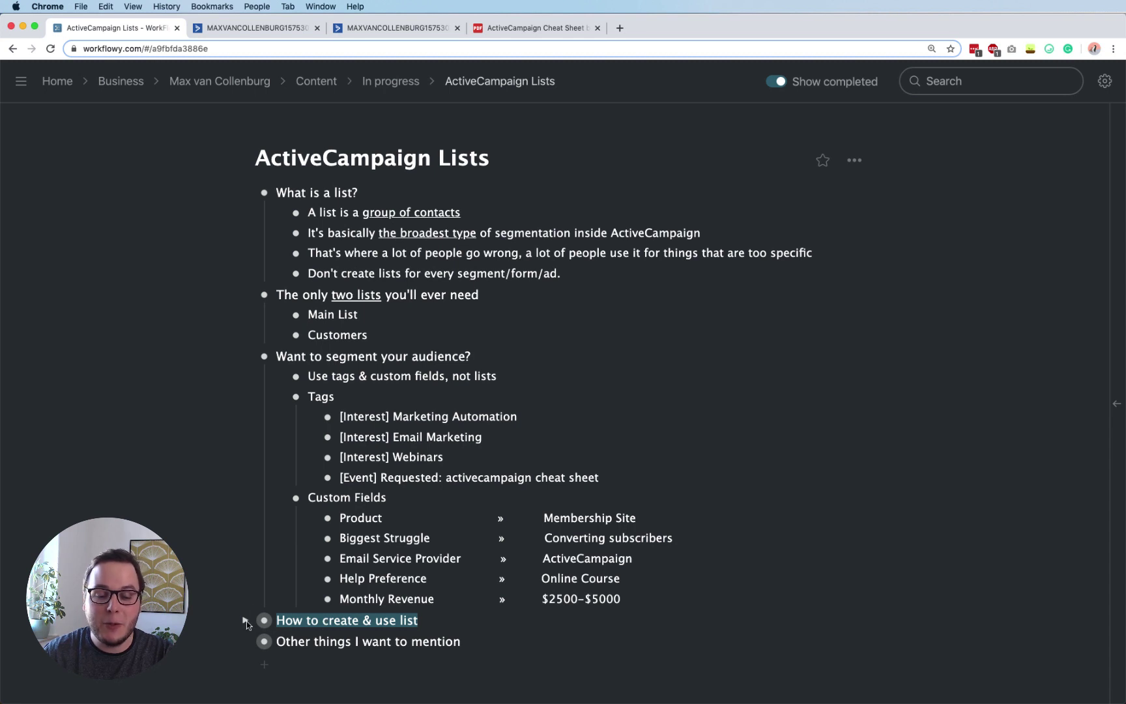
left_click(246, 622)
scroll(293, 606, "down", 2)
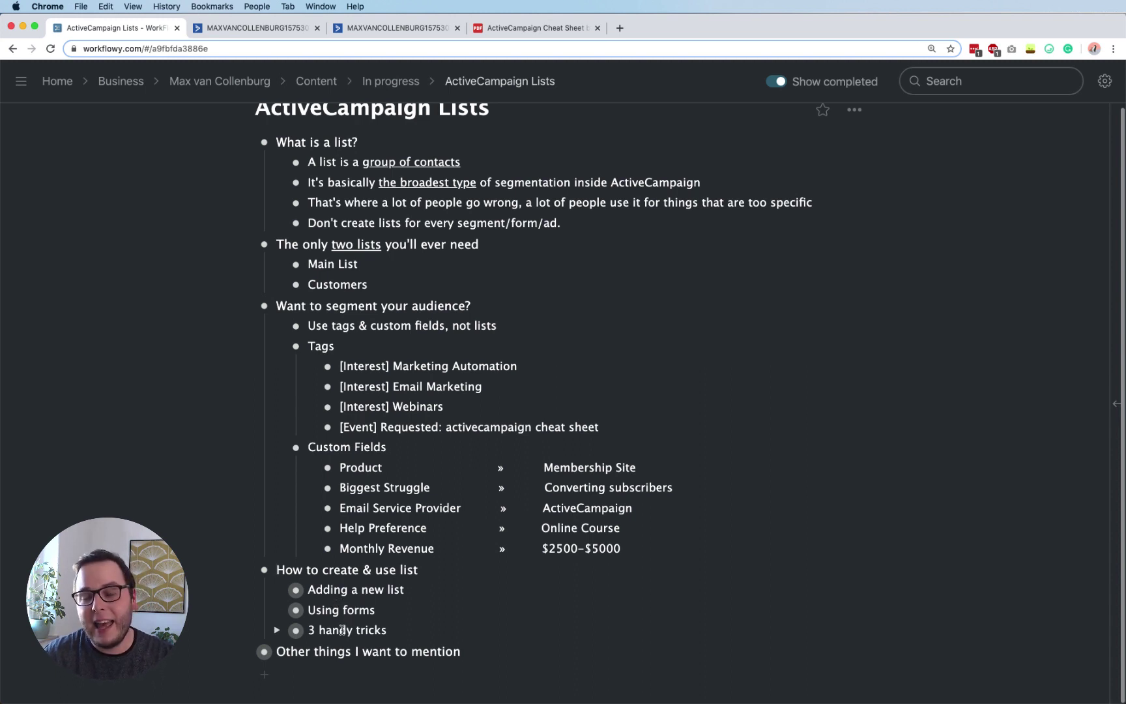
left_click(279, 591)
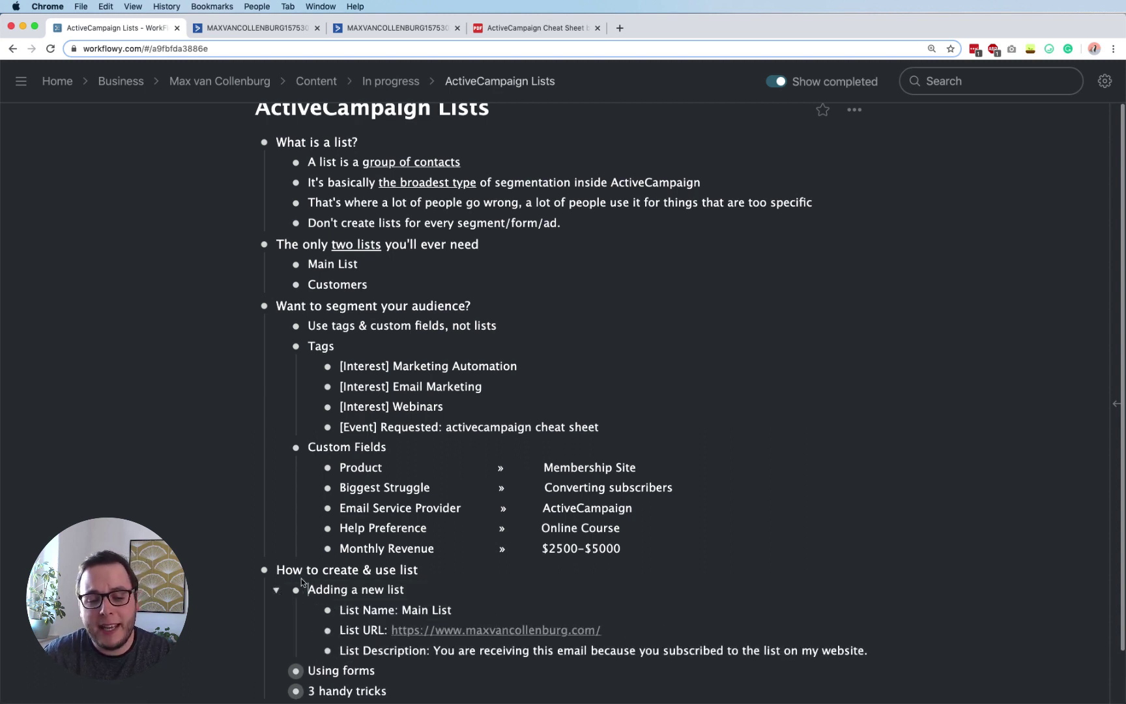
scroll(325, 483, "down", 2)
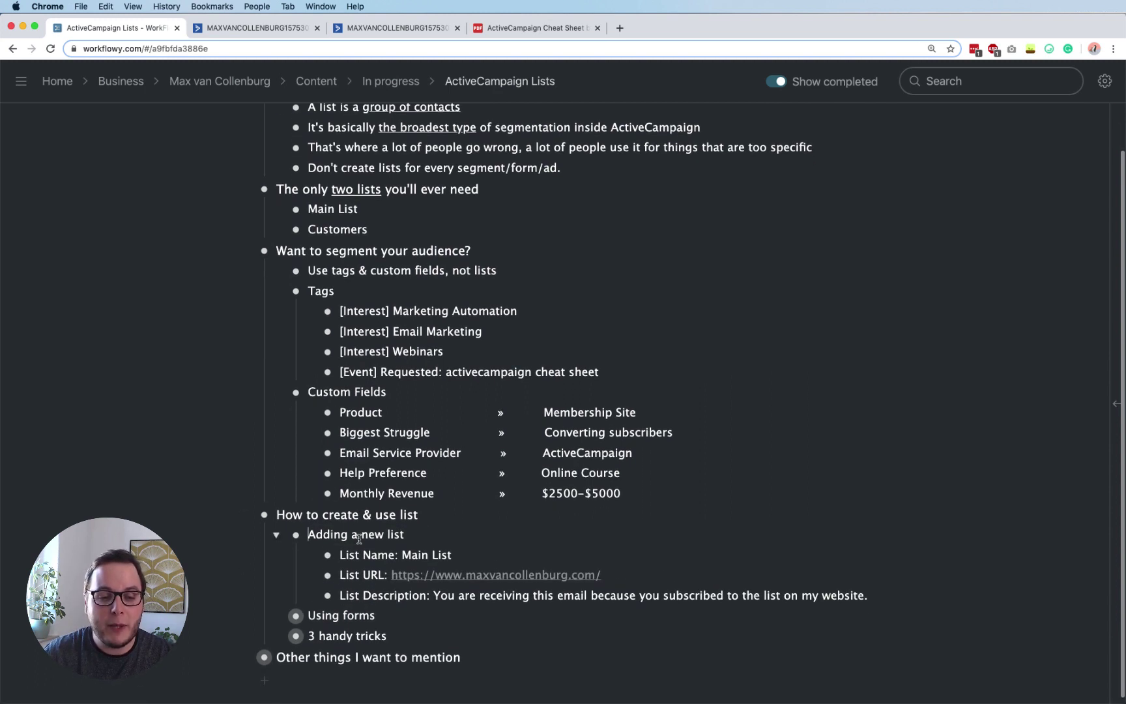
Highlight the list details under "Adding a new list", including the List Description text, and clear the selection
left_click_drag(340, 554, 529, 595)
left_click_drag(755, 601, 902, 607)
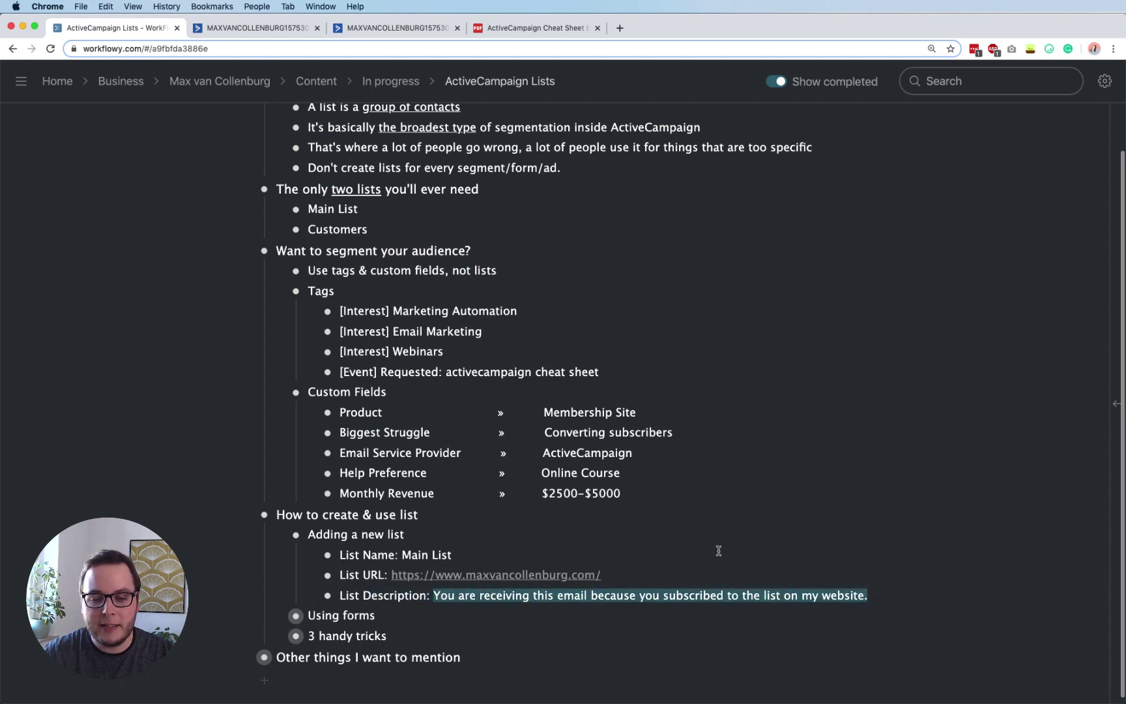
left_click(441, 473)
Switch to ActiveCampaign and open the form for adding a new list in its Lists section
left_click(238, 30)
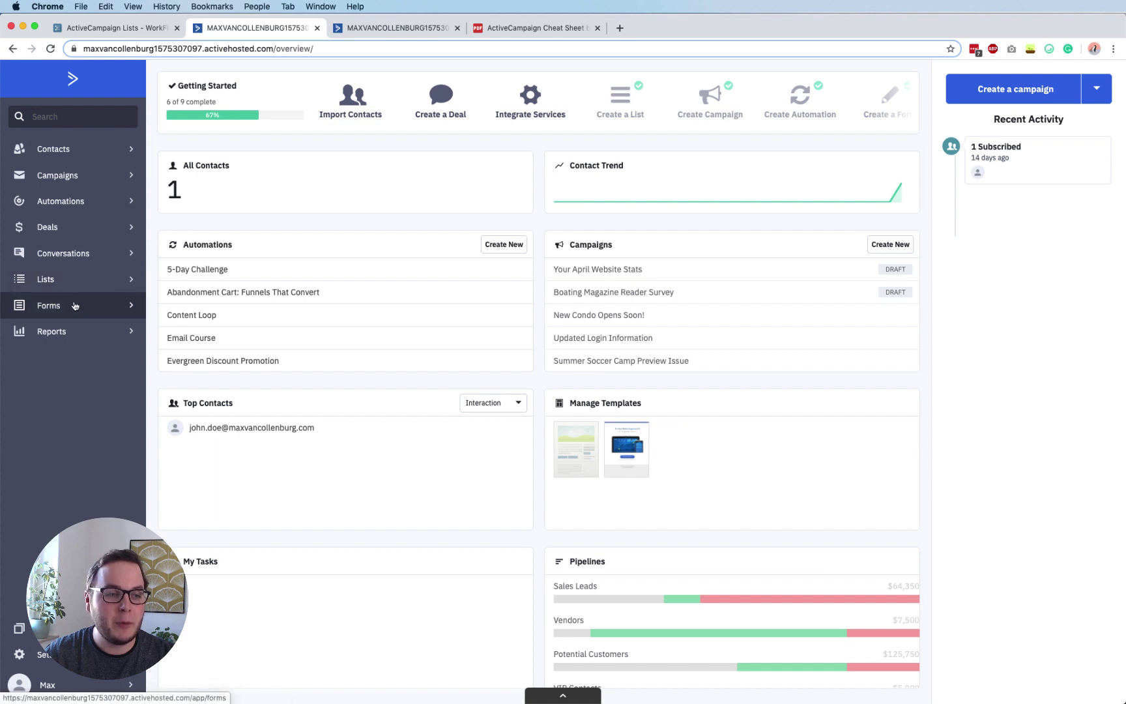
left_click(68, 280)
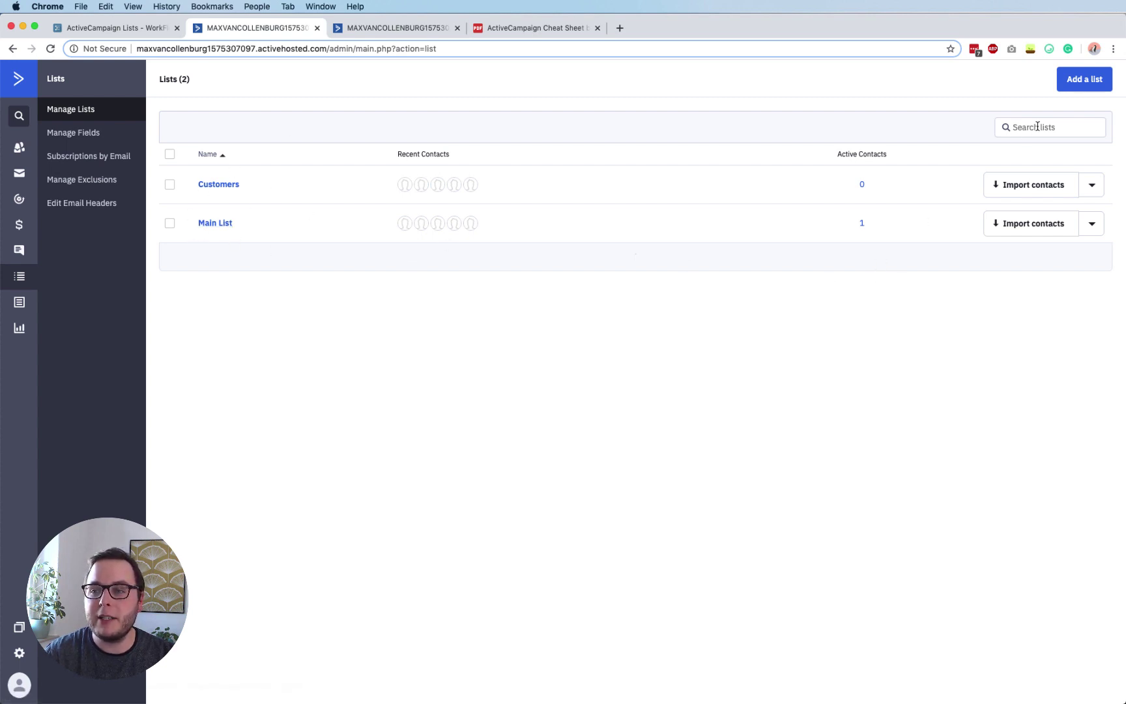
left_click(1089, 87)
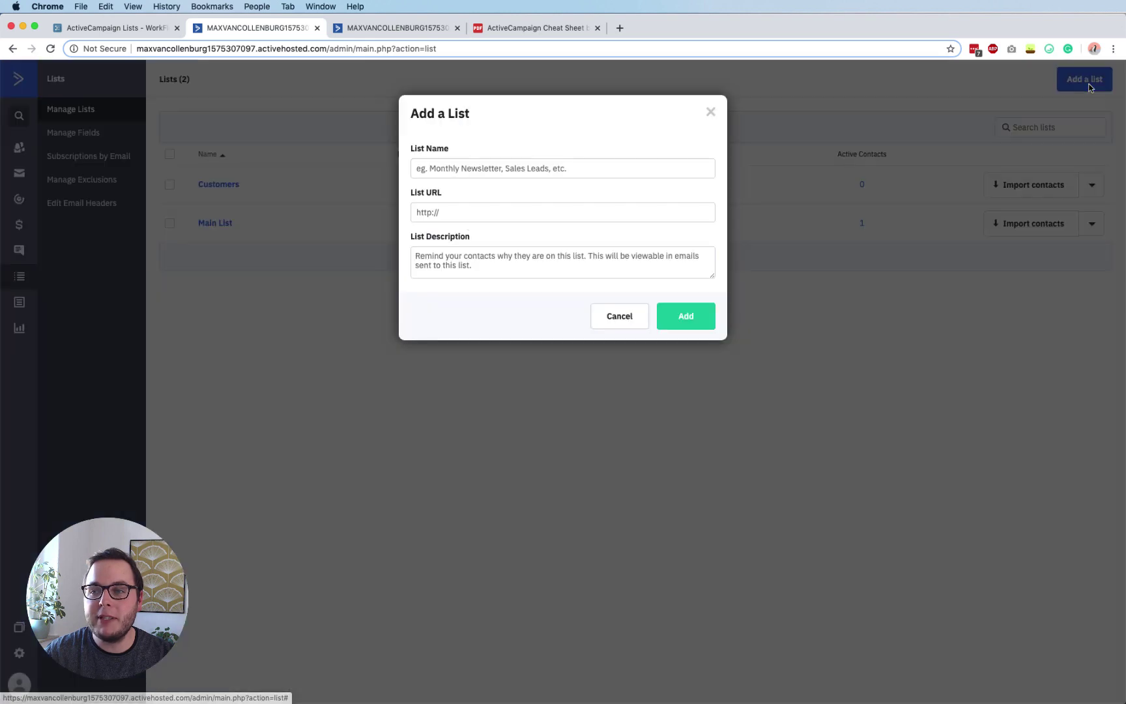
Name the new list "Main List" and enter the personal website's https address as the list URL
left_click(512, 162)
type("Main List")
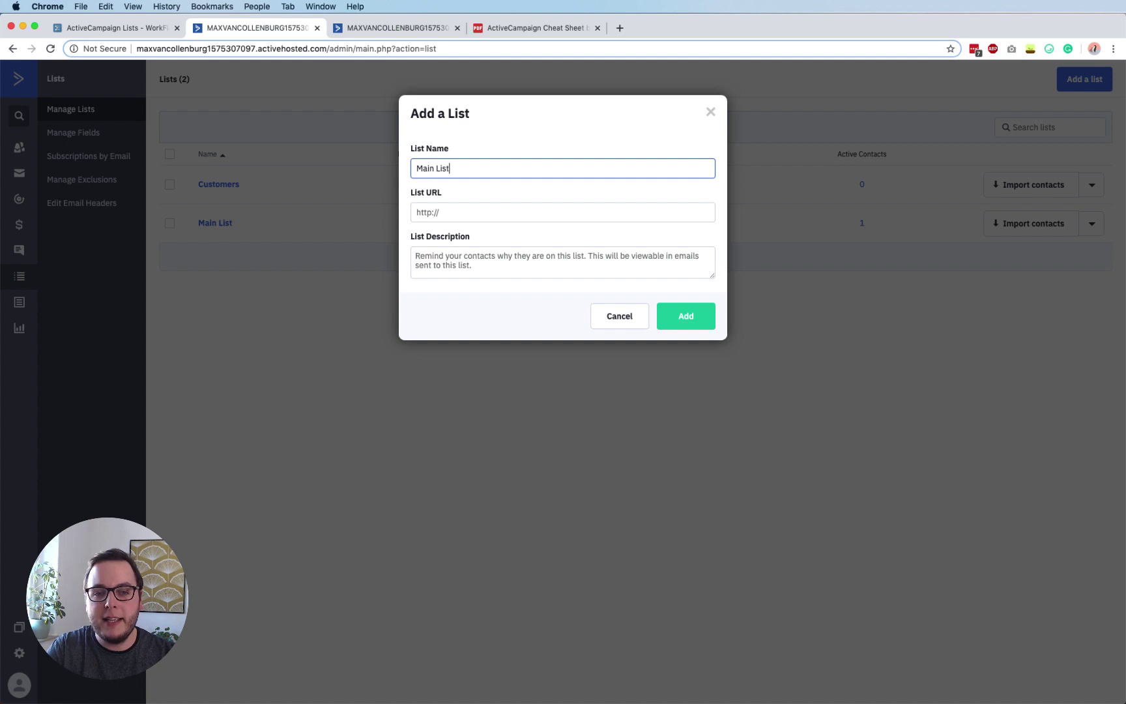
key("Tab")
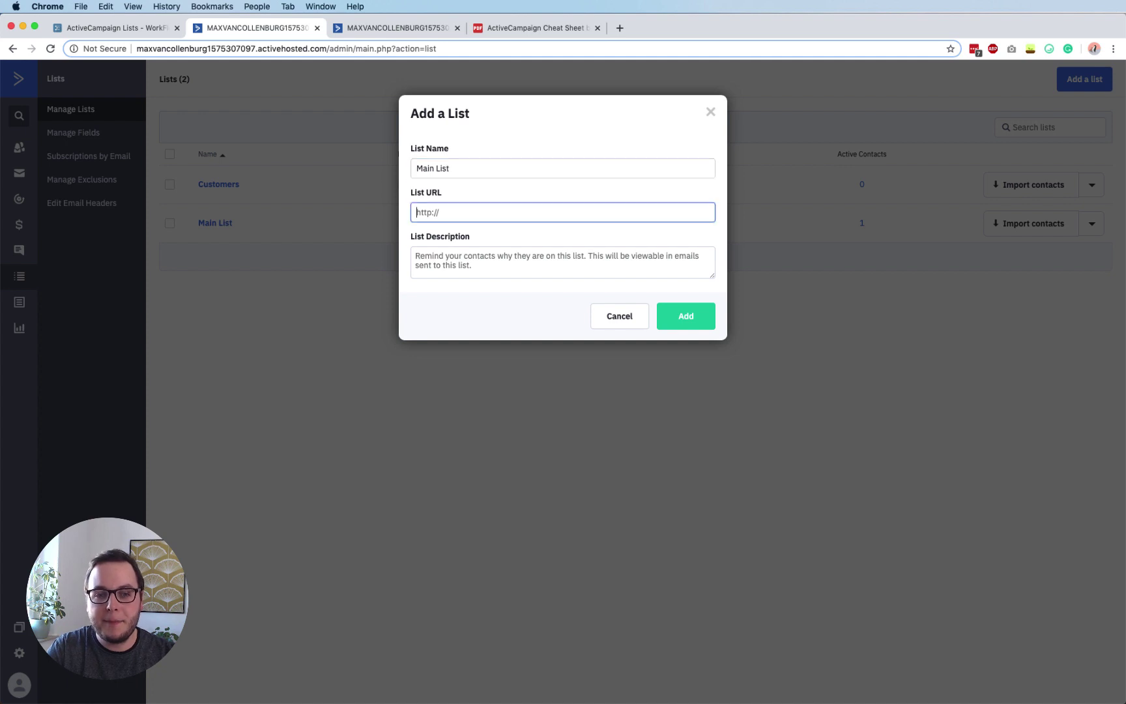
type("https://")
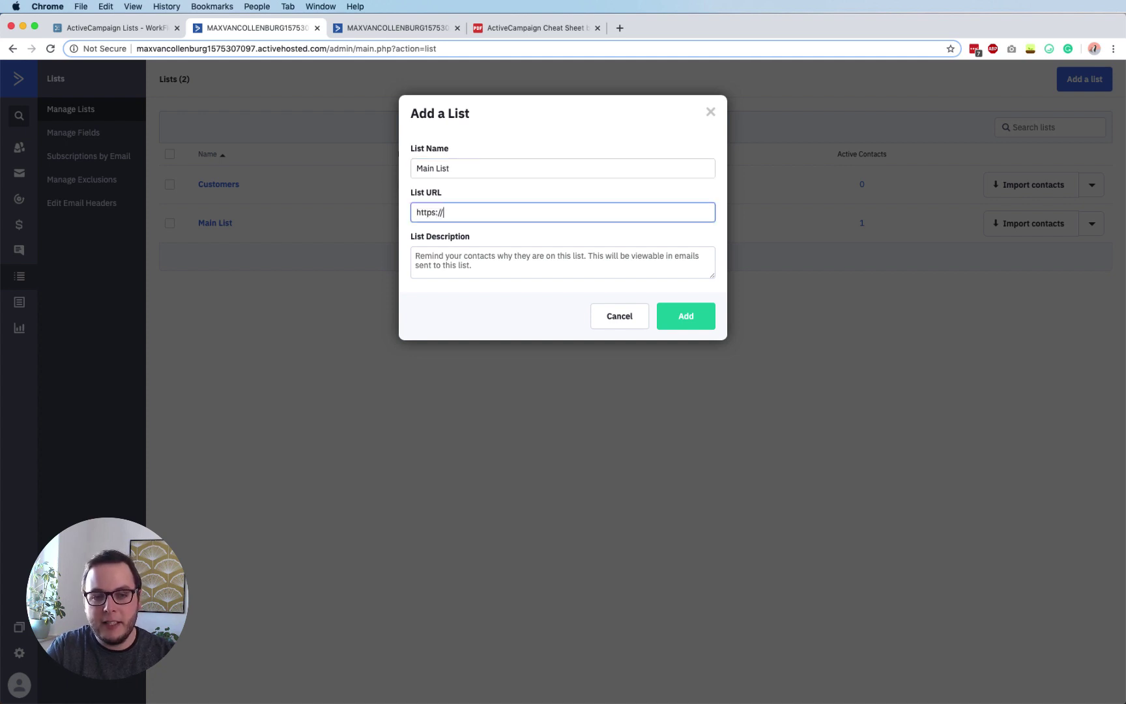
type("www.maxvanc")
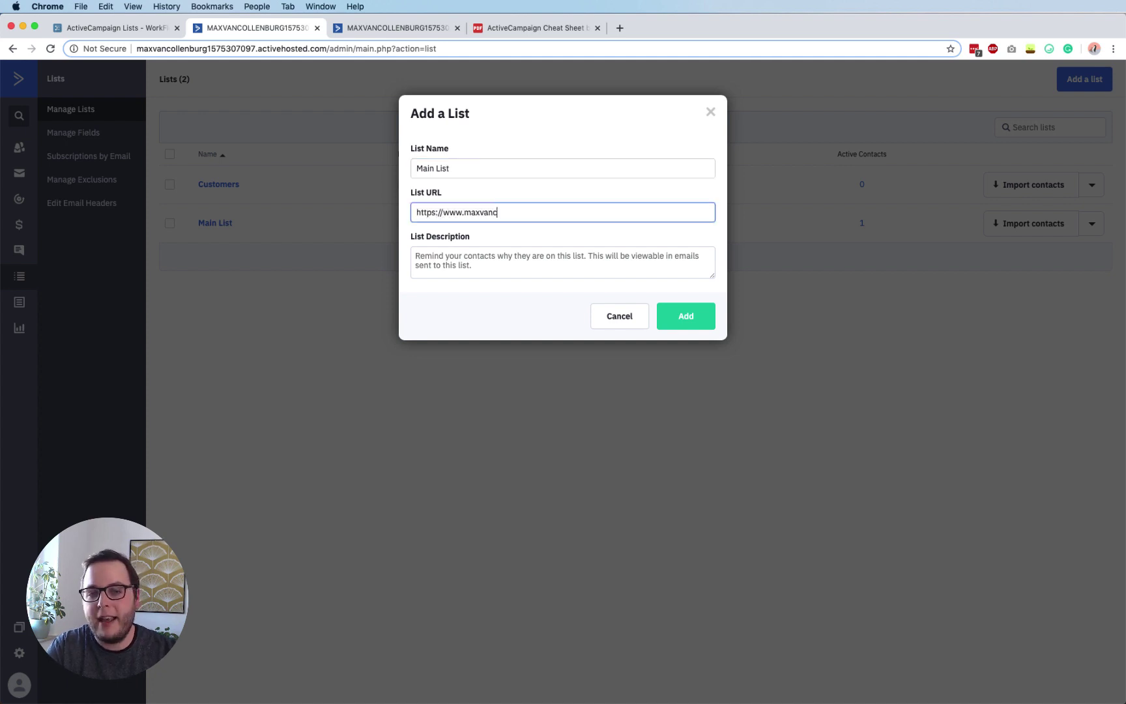
type("ollenburg.com/")
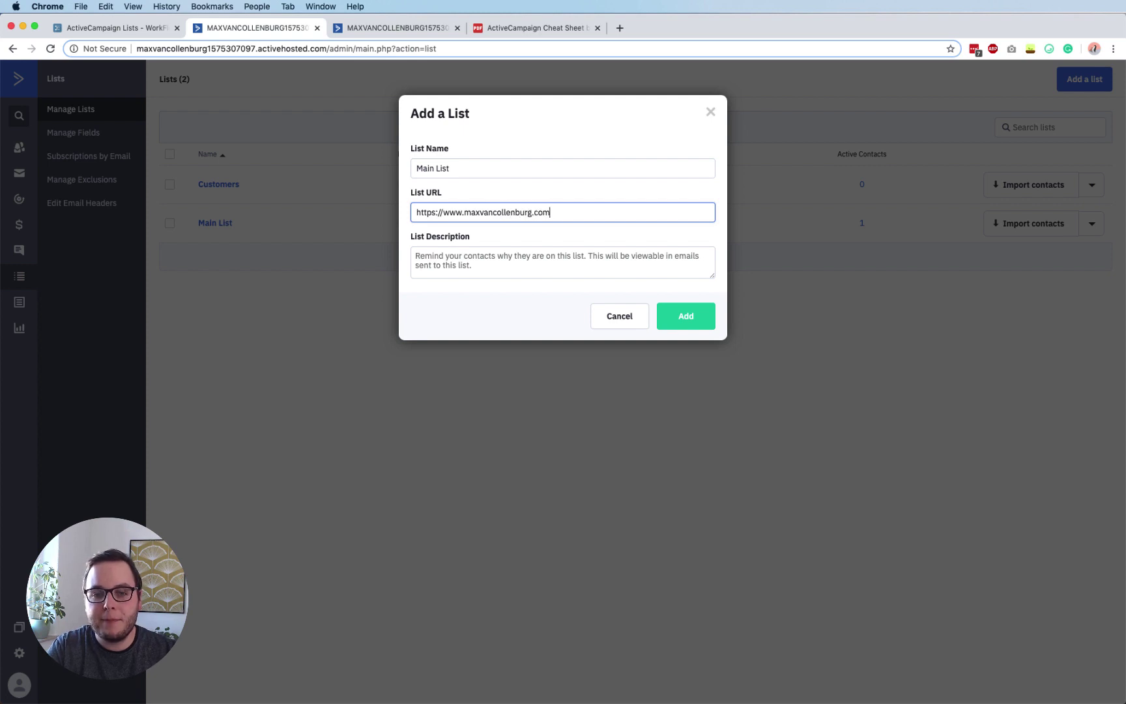
Describe the list as "You are receiving this email because you subscribed to the list on my website." and add it
key("Tab")
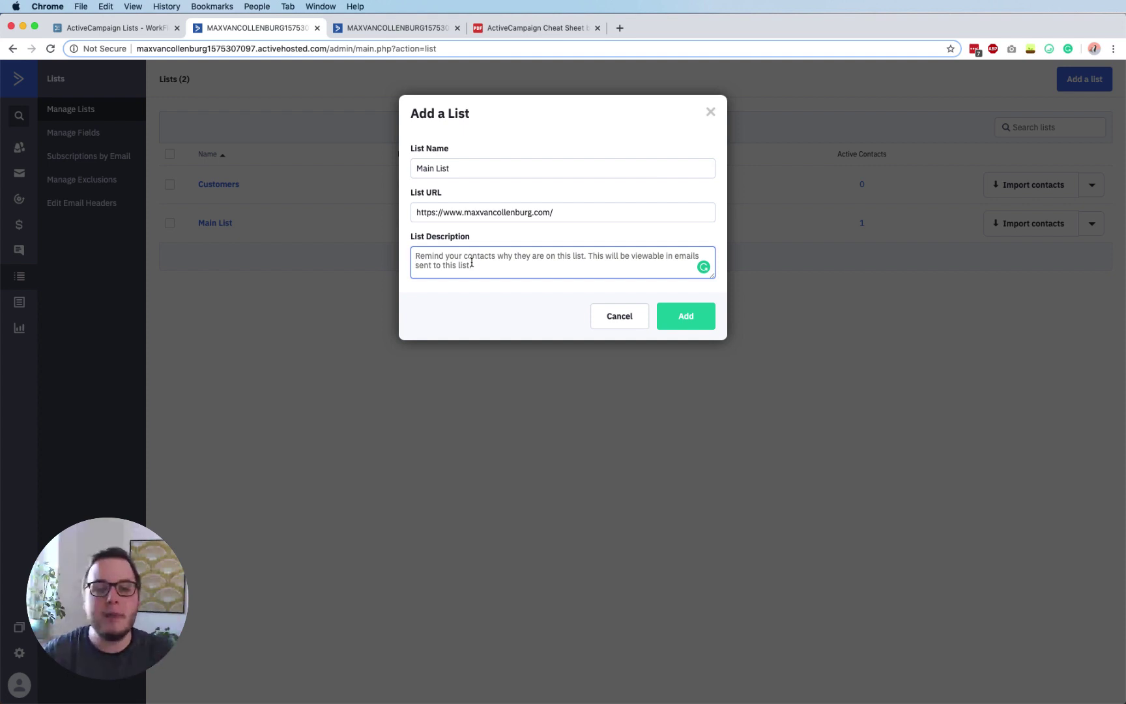
type("You are receiving this email because you subscribed to the list on my website.")
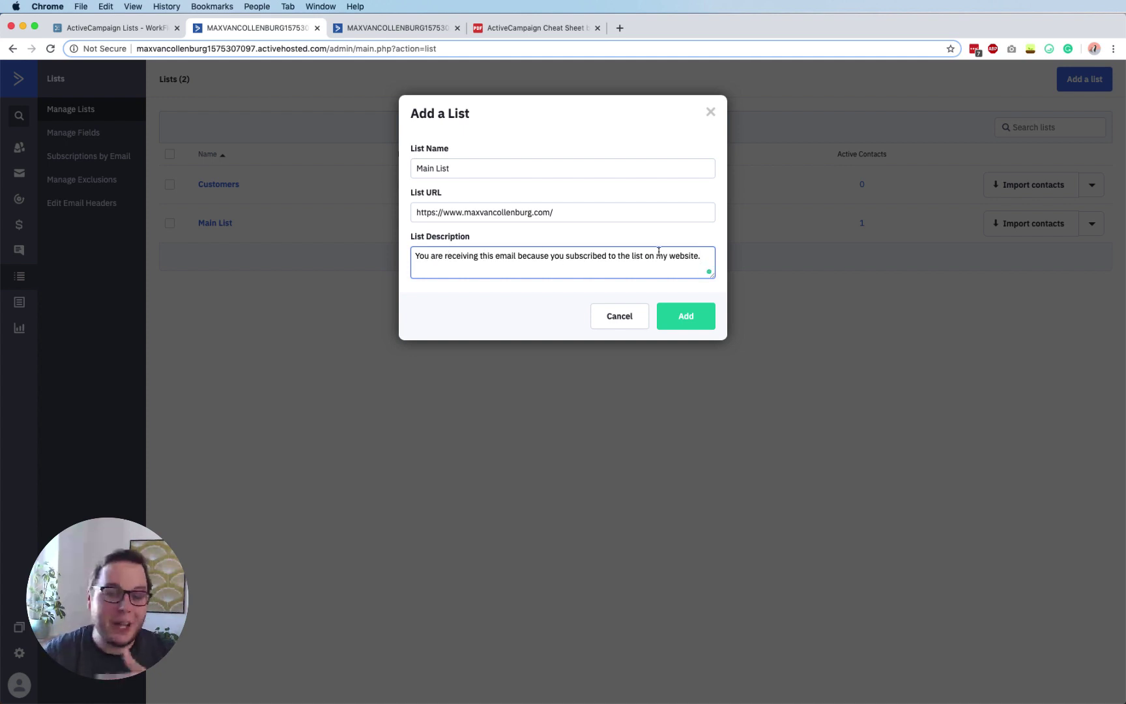
left_click(682, 315)
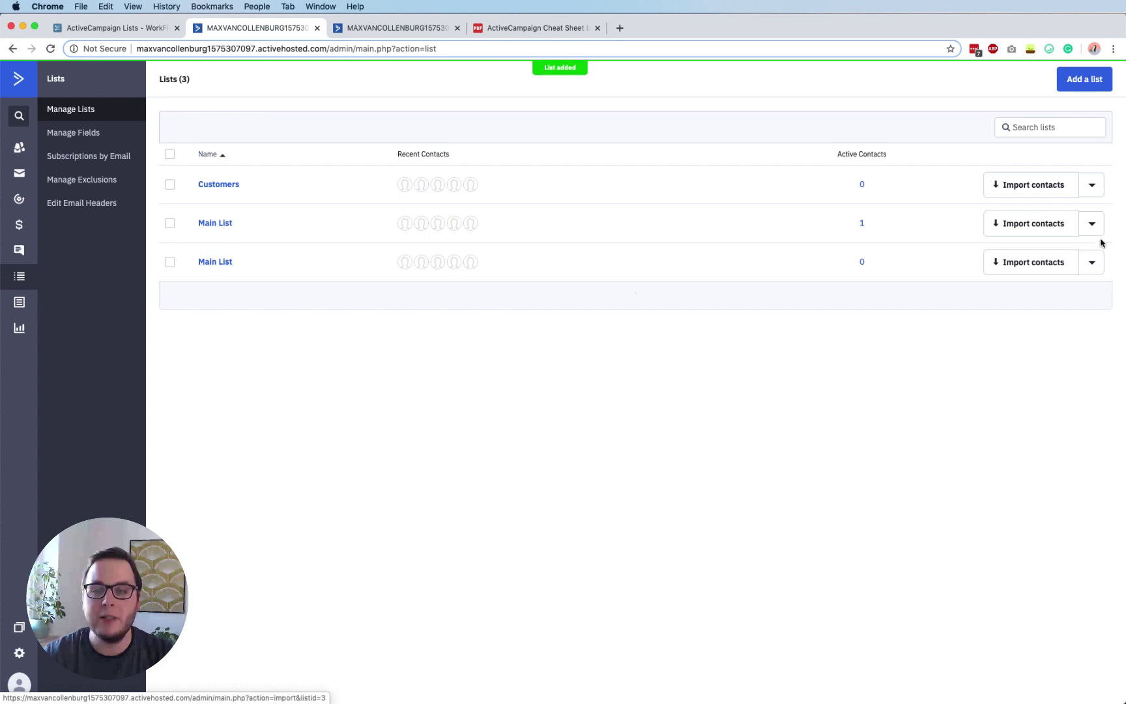
Delete the duplicate Main List that has no active contacts, acknowledging all five deletion warnings
left_click(1092, 262)
left_click(1012, 450)
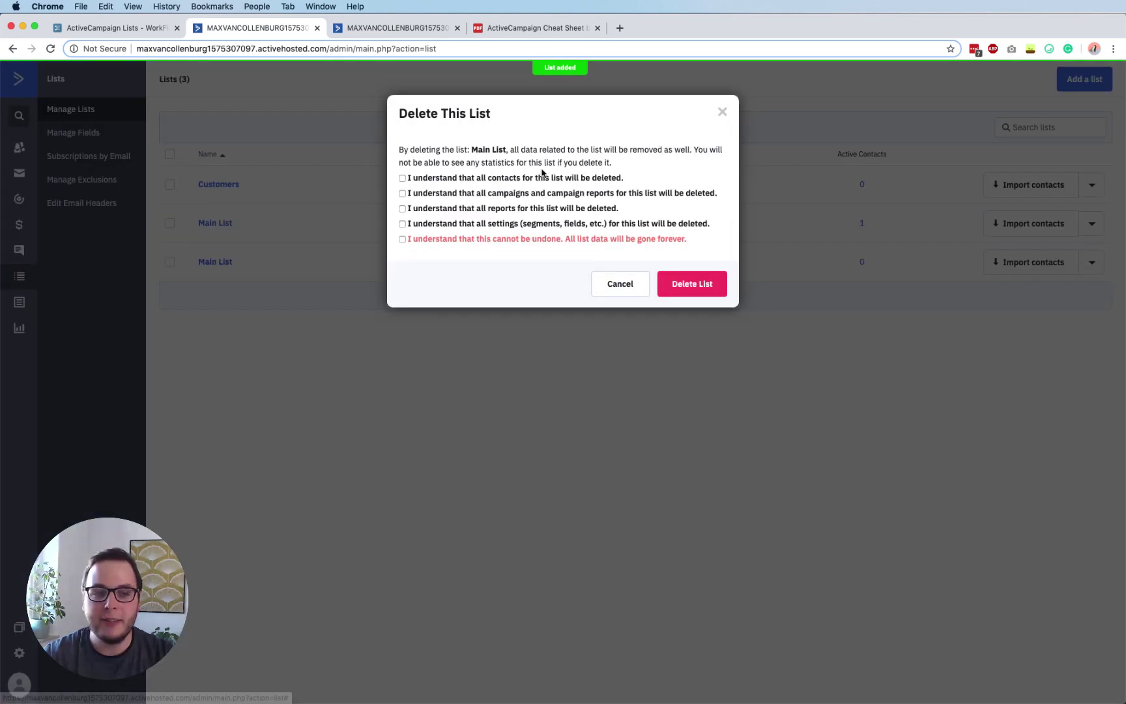
left_click(515, 178)
left_click(503, 193)
left_click(501, 209)
left_click(496, 224)
left_click(497, 239)
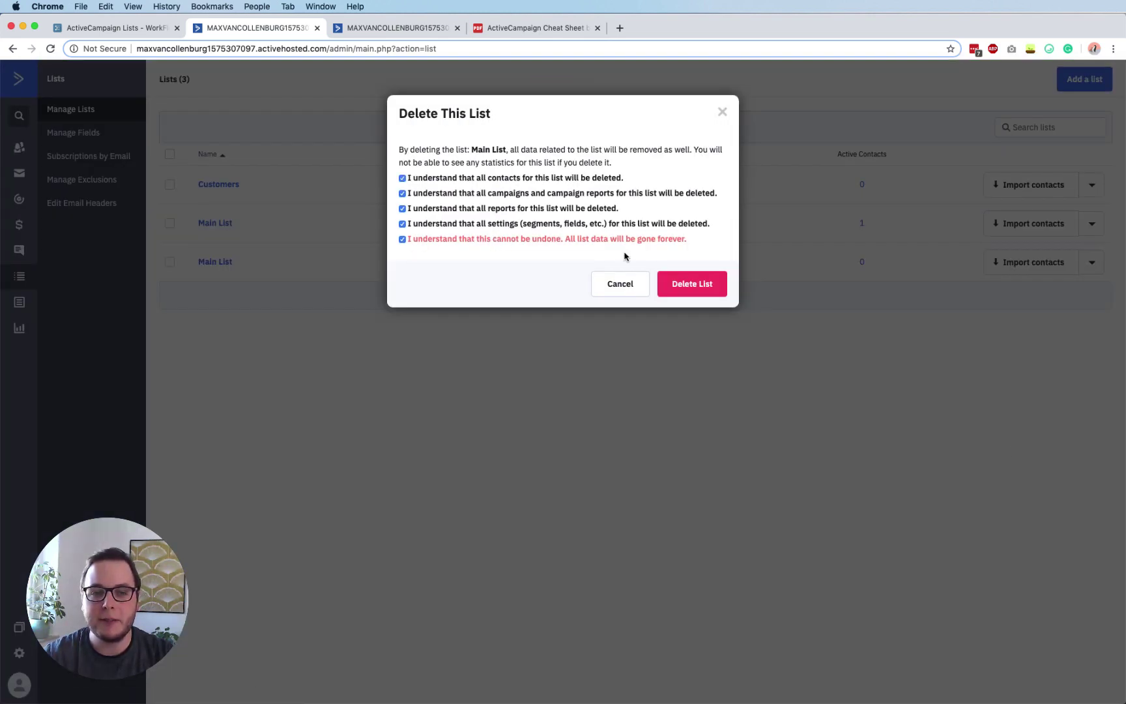
left_click(690, 285)
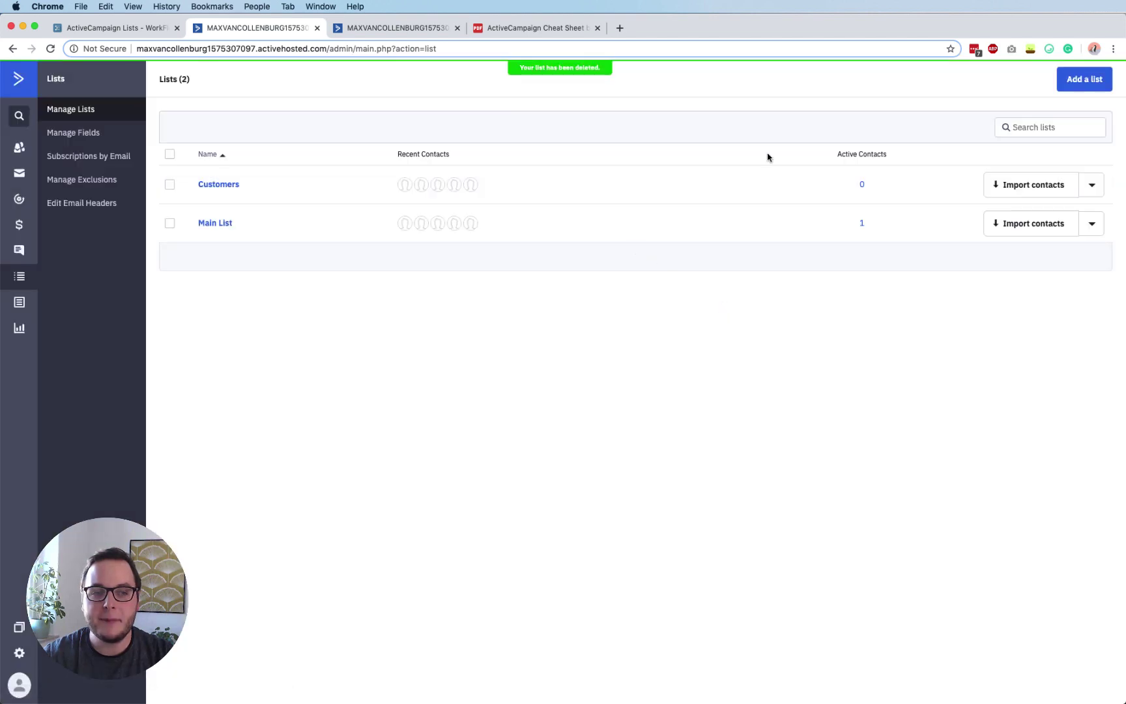
Open the Customers list for editing, highlight its List Description, and close it without saving
left_click(1092, 185)
left_click(1058, 214)
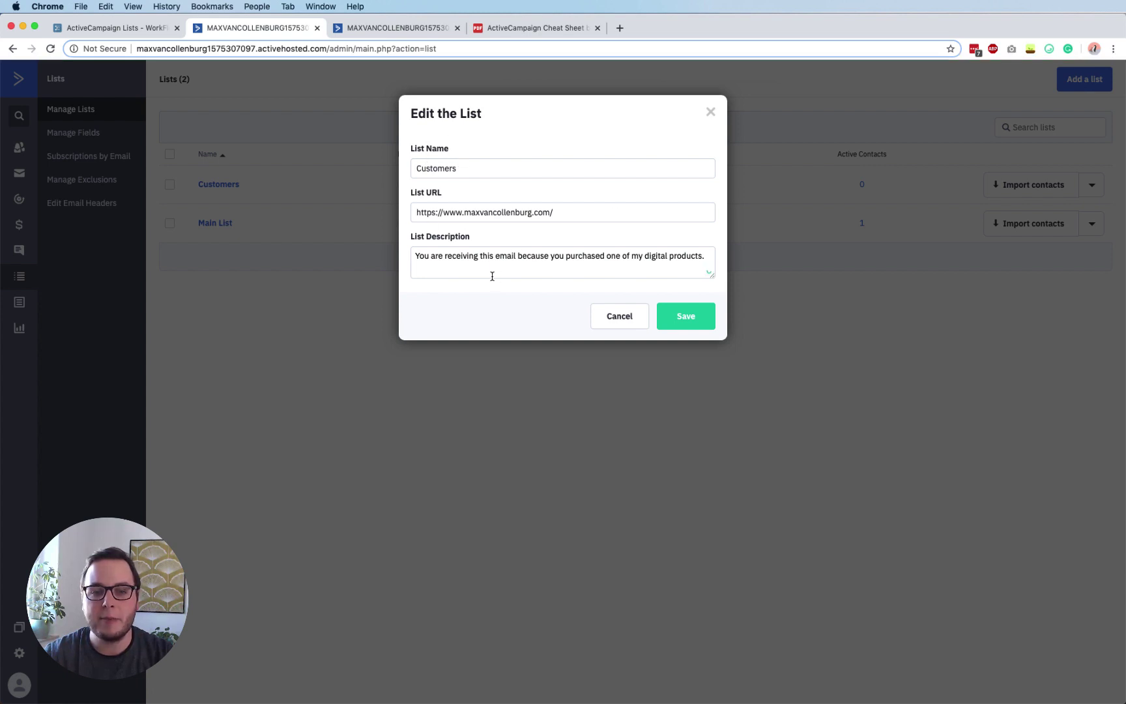
left_click_drag(415, 256, 705, 256)
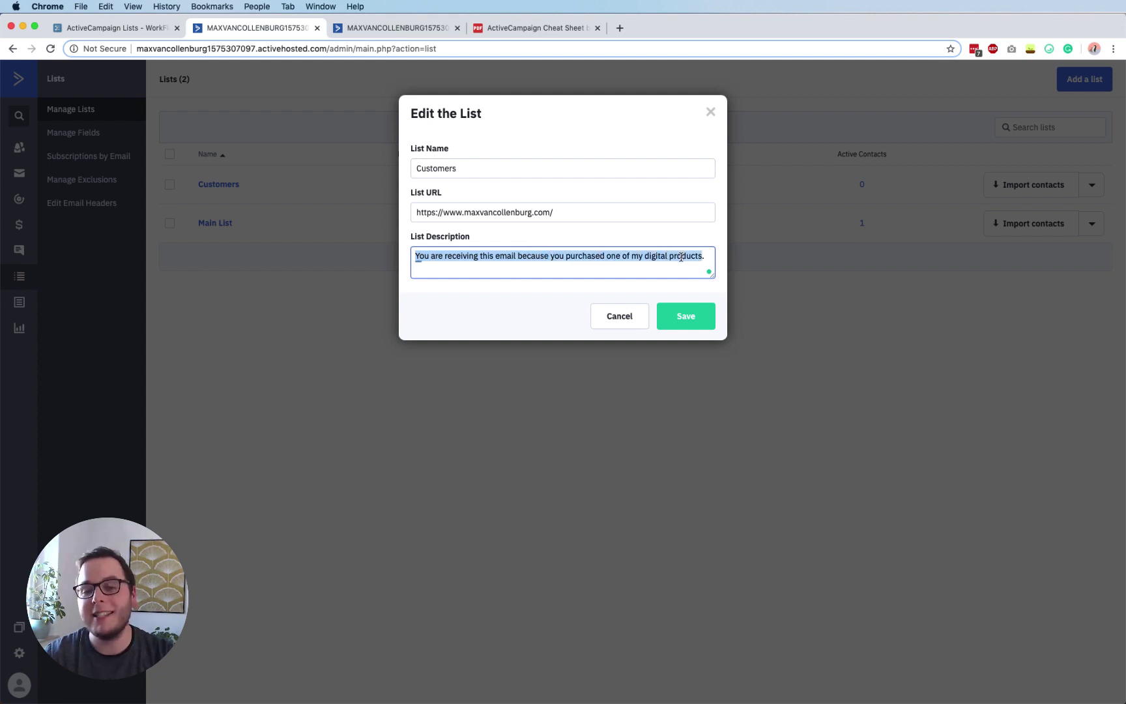
left_click(654, 285)
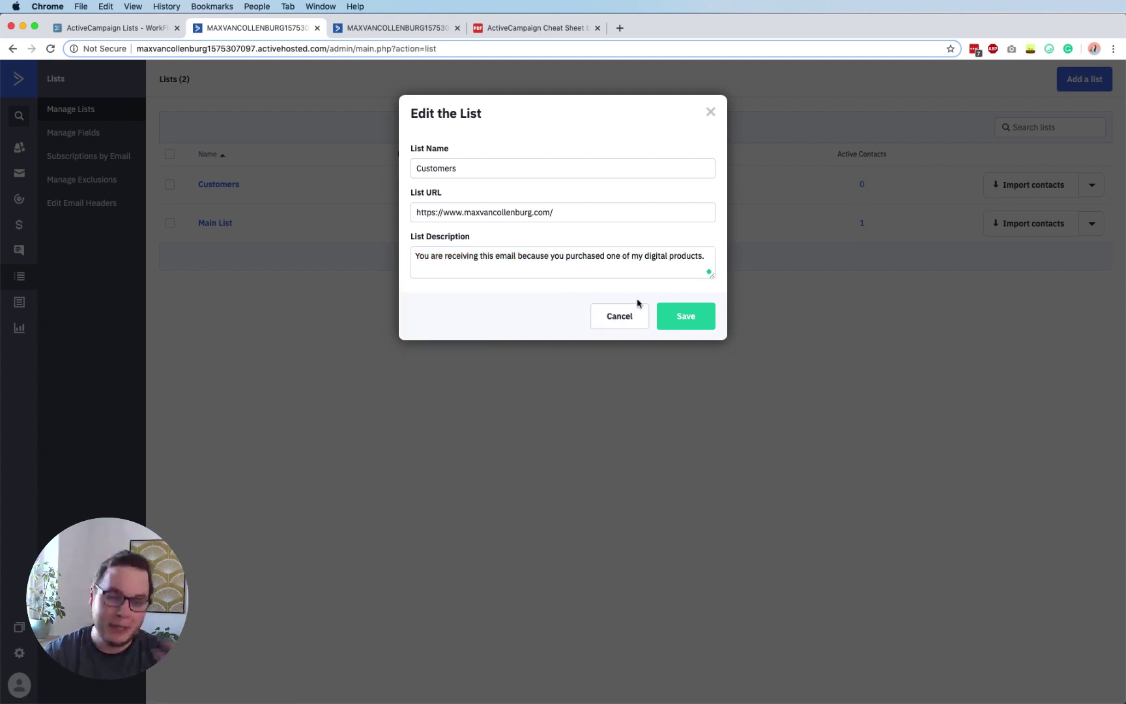
left_click(634, 326)
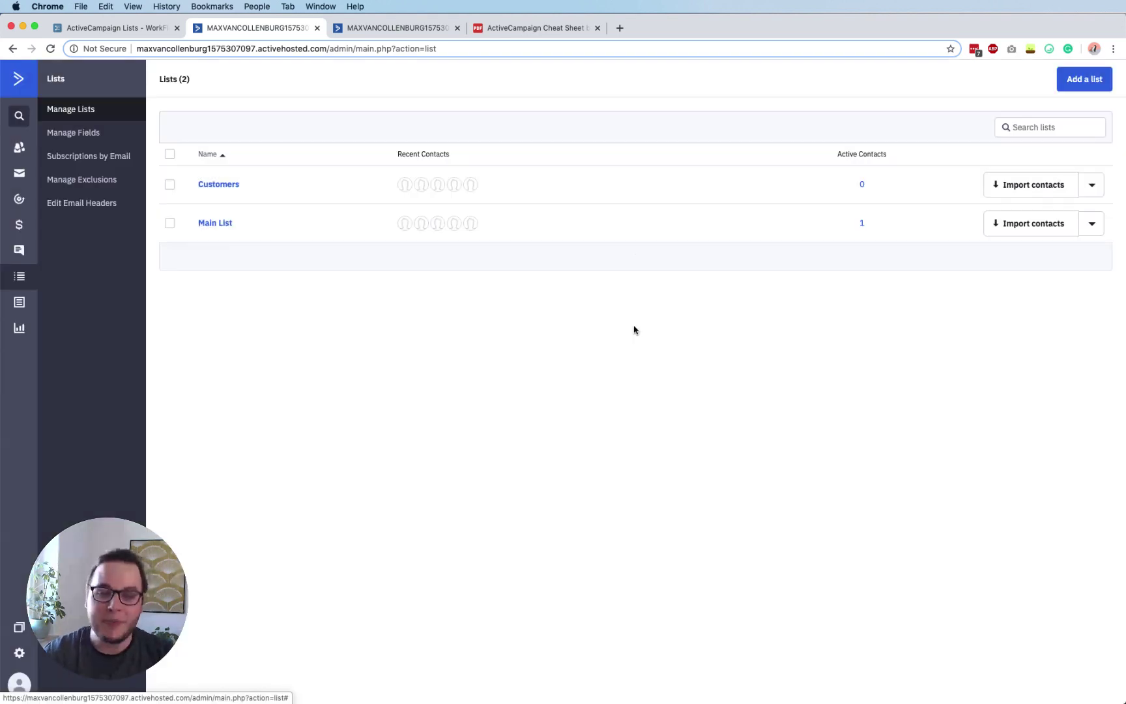
Return to the WorkFlowy outline, expand "Using forms", and highlight its line about adding someone to your list with a form
left_click(121, 28)
scroll(432, 477, "down", 1)
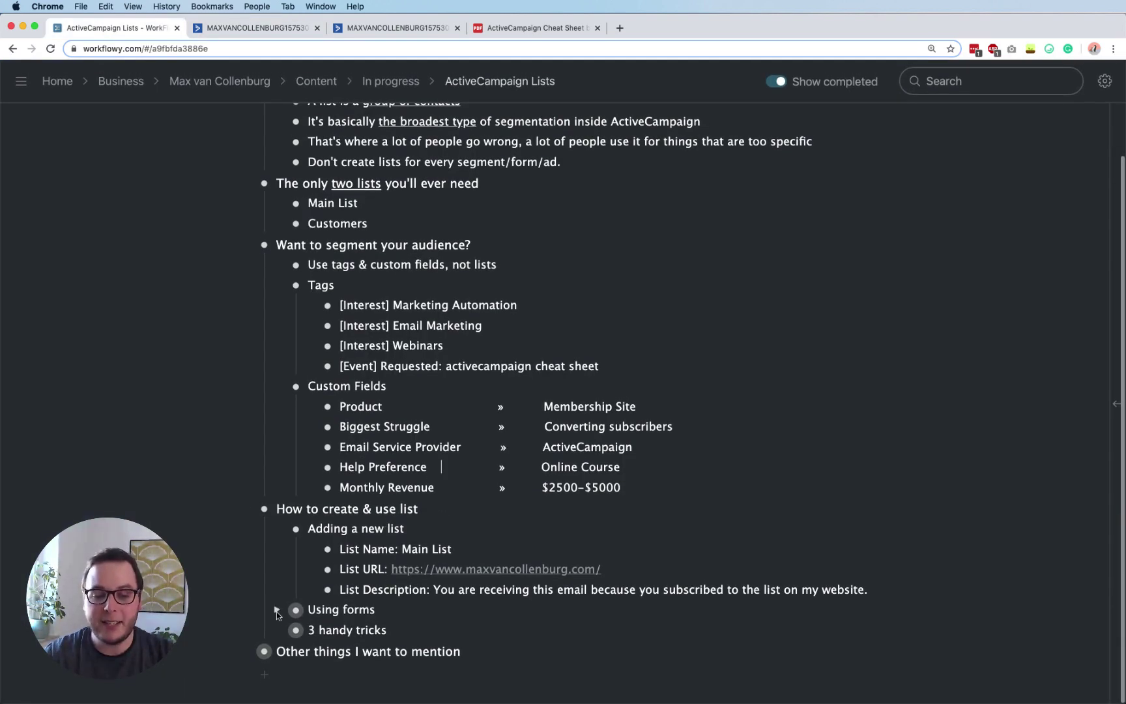
left_click(277, 610)
scroll(383, 537, "down", 1)
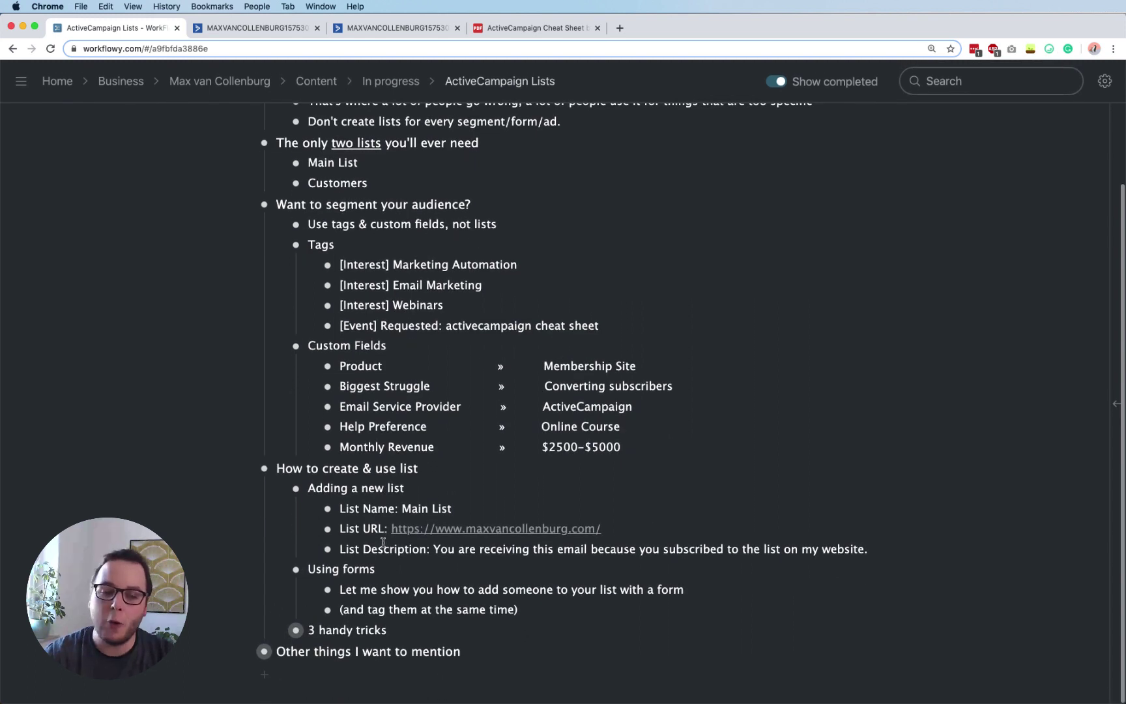
triple_click(376, 590)
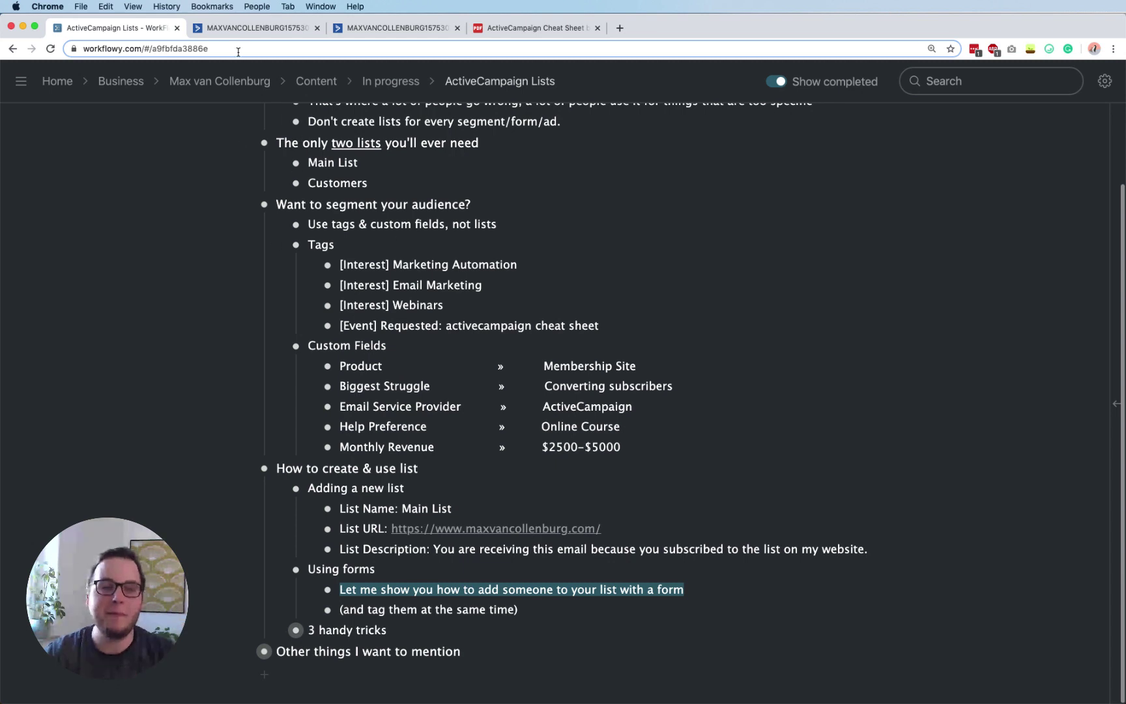
Switch to ActiveCampaign, open the "Get cheat sheet" form for editing, and show its submit and form action options
left_click(256, 28)
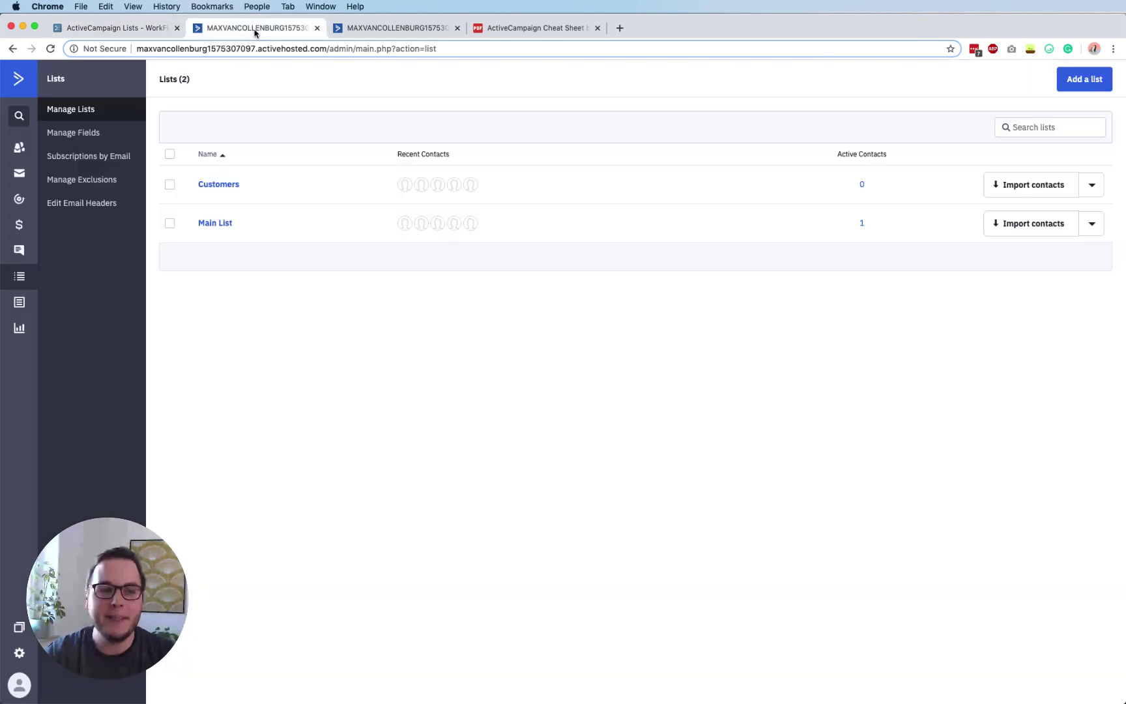
left_click(20, 309)
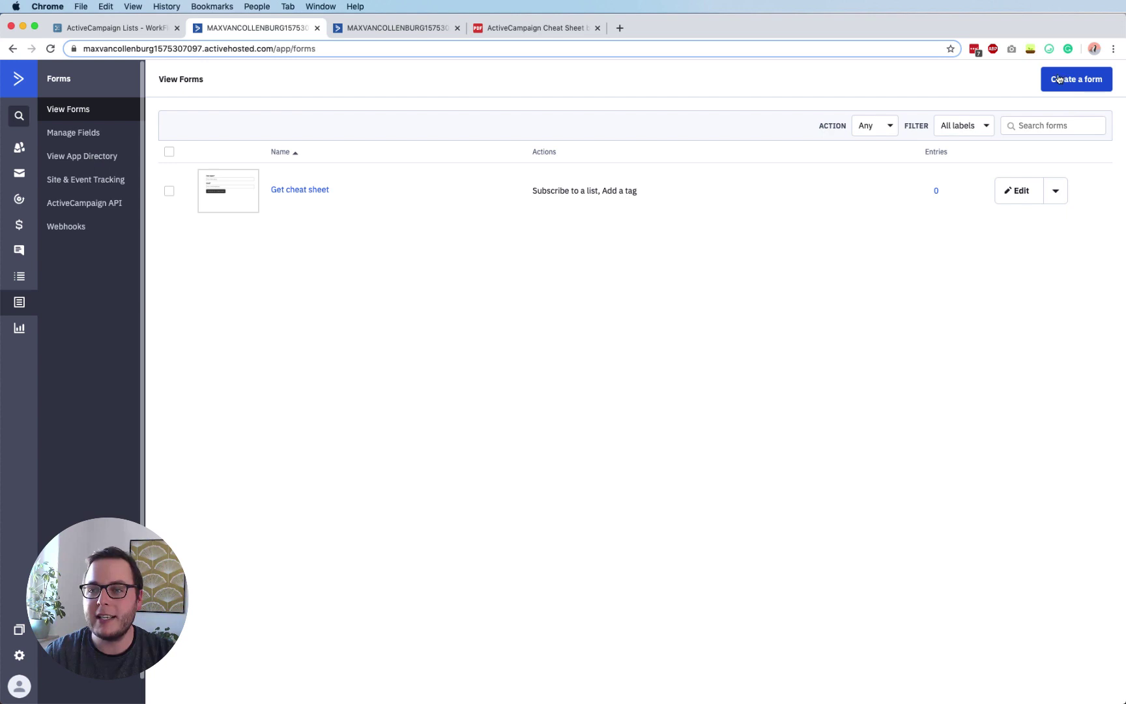
left_click(1019, 197)
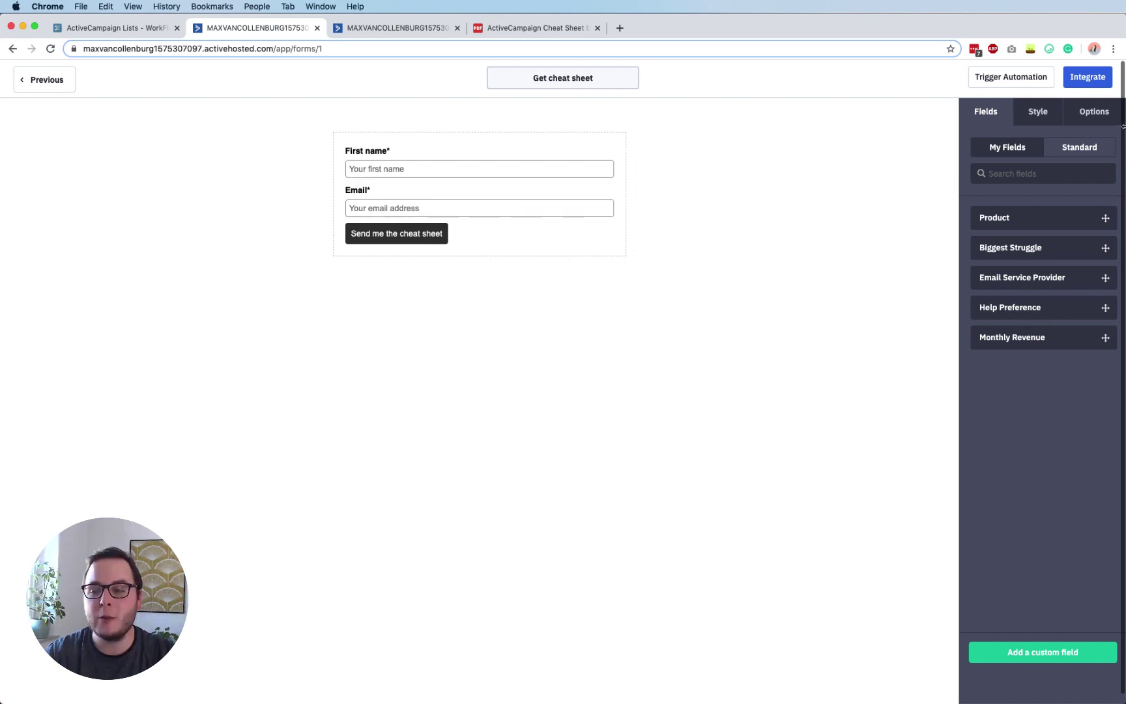
left_click(1101, 116)
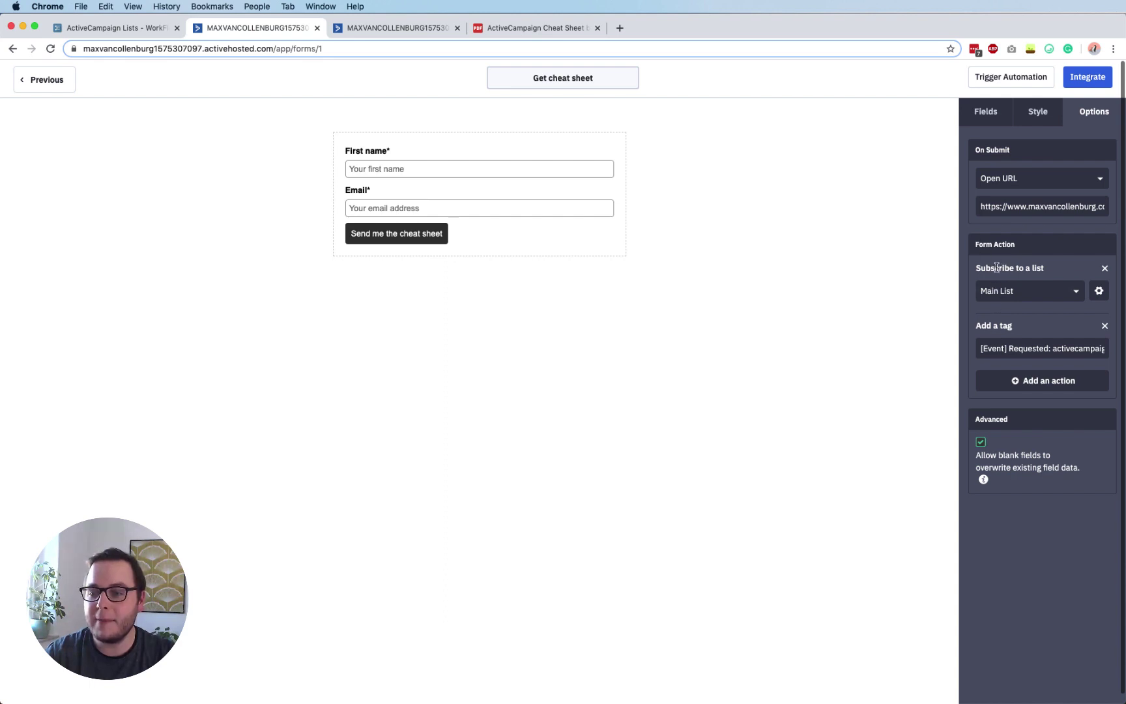
Examine the form's list choices for "Subscribe to a list" and highlight the tag text in its "Add a tag" action
left_click_drag(977, 268, 1038, 267)
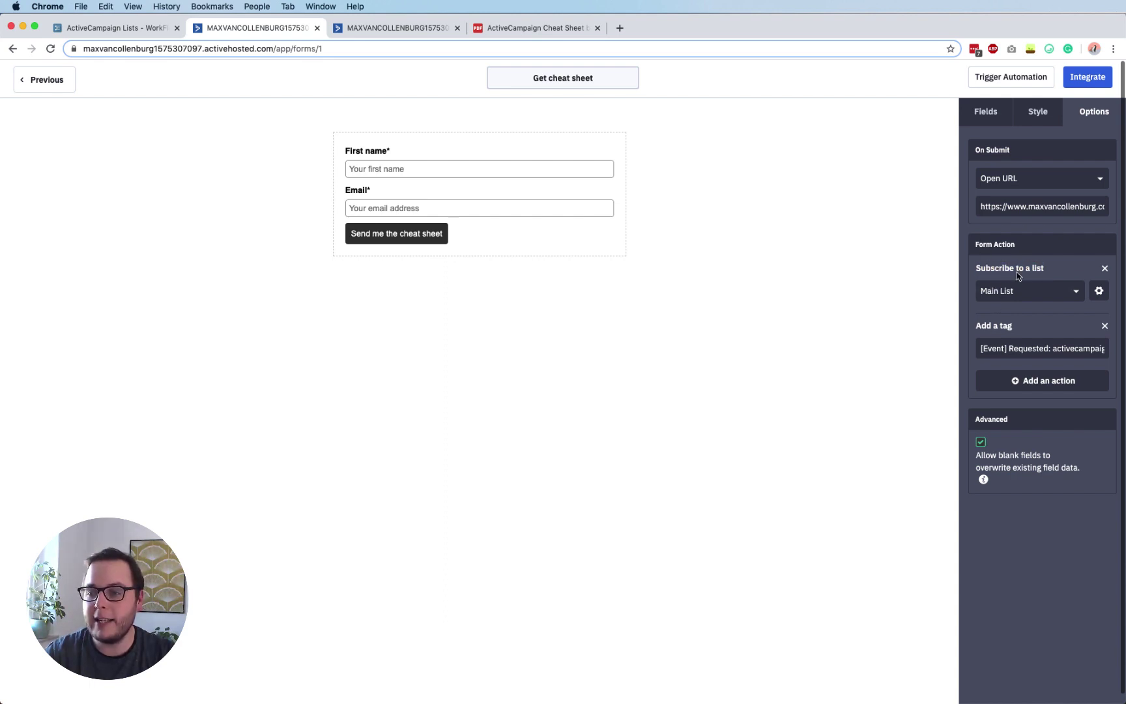
left_click(1004, 291)
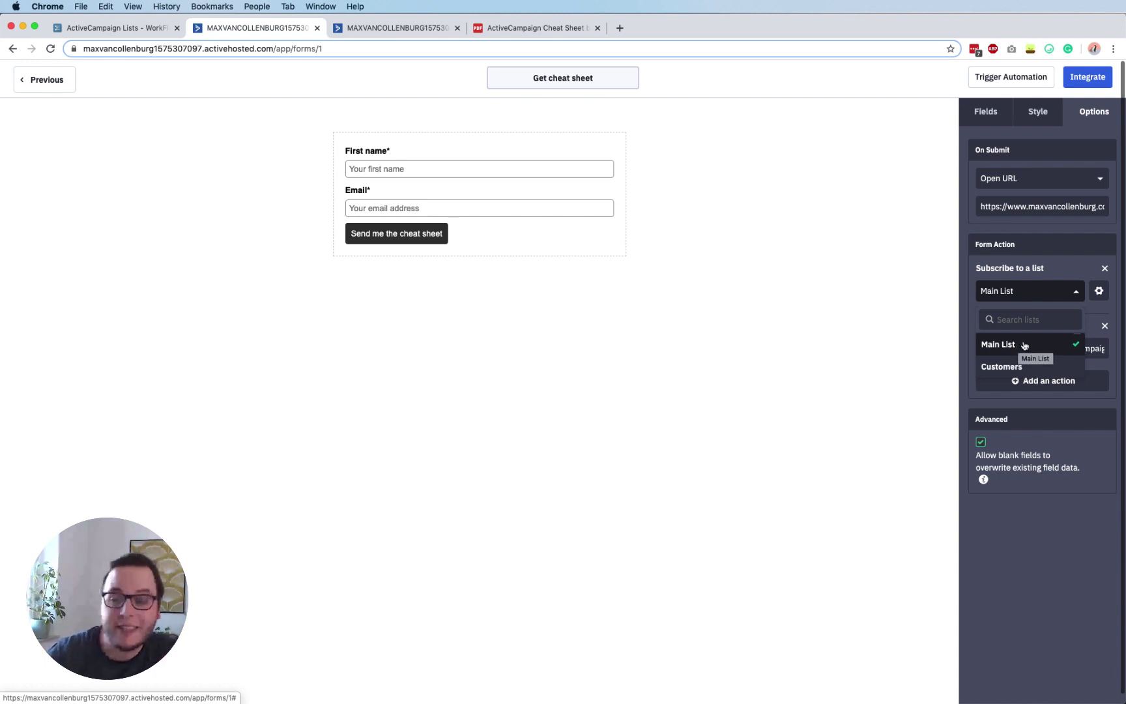
left_click(1078, 522)
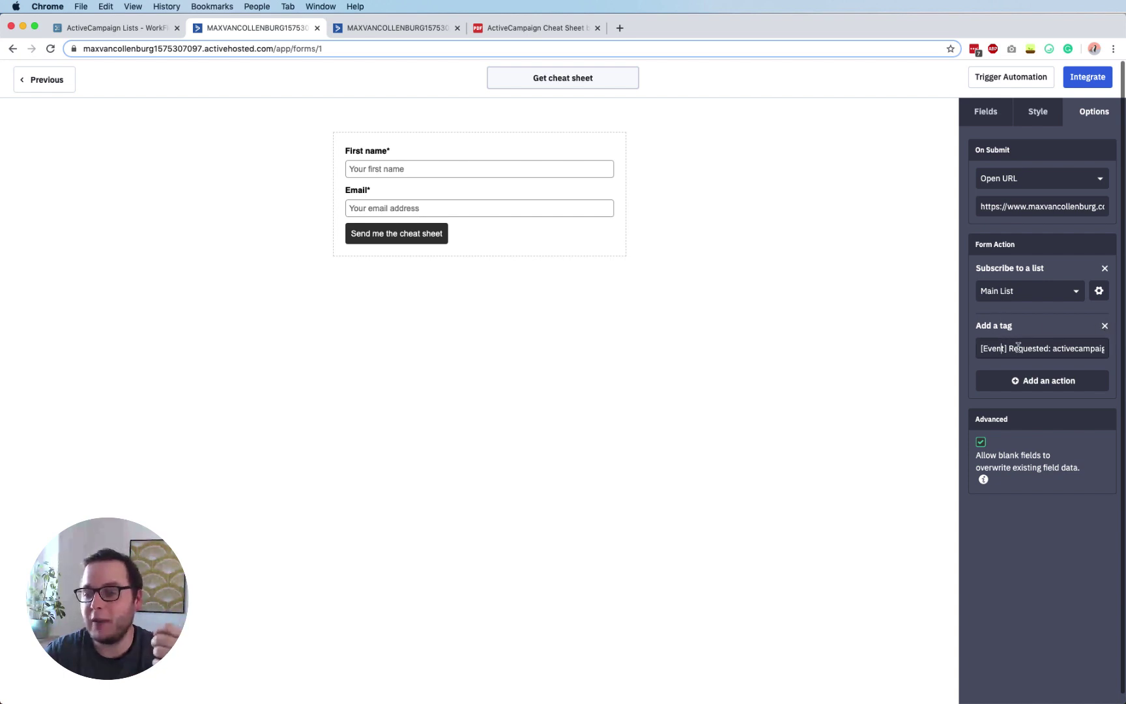
left_click_drag(1008, 348, 1092, 349)
left_click(1051, 346)
double_click(1036, 348)
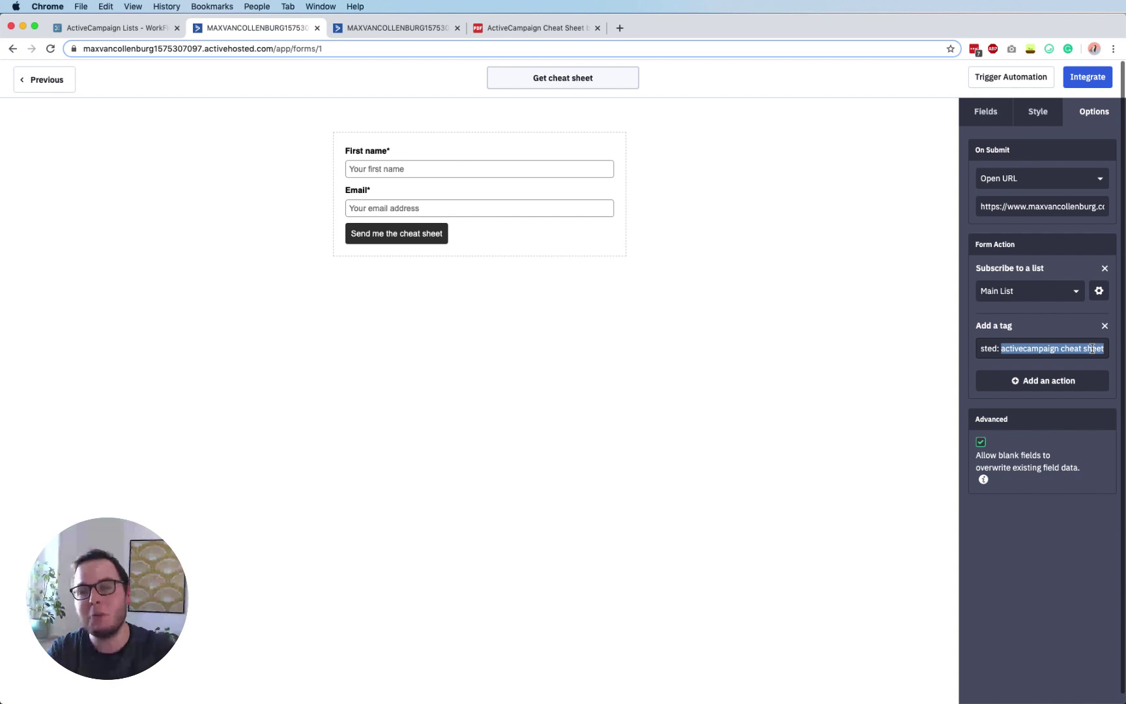
left_click(1092, 349)
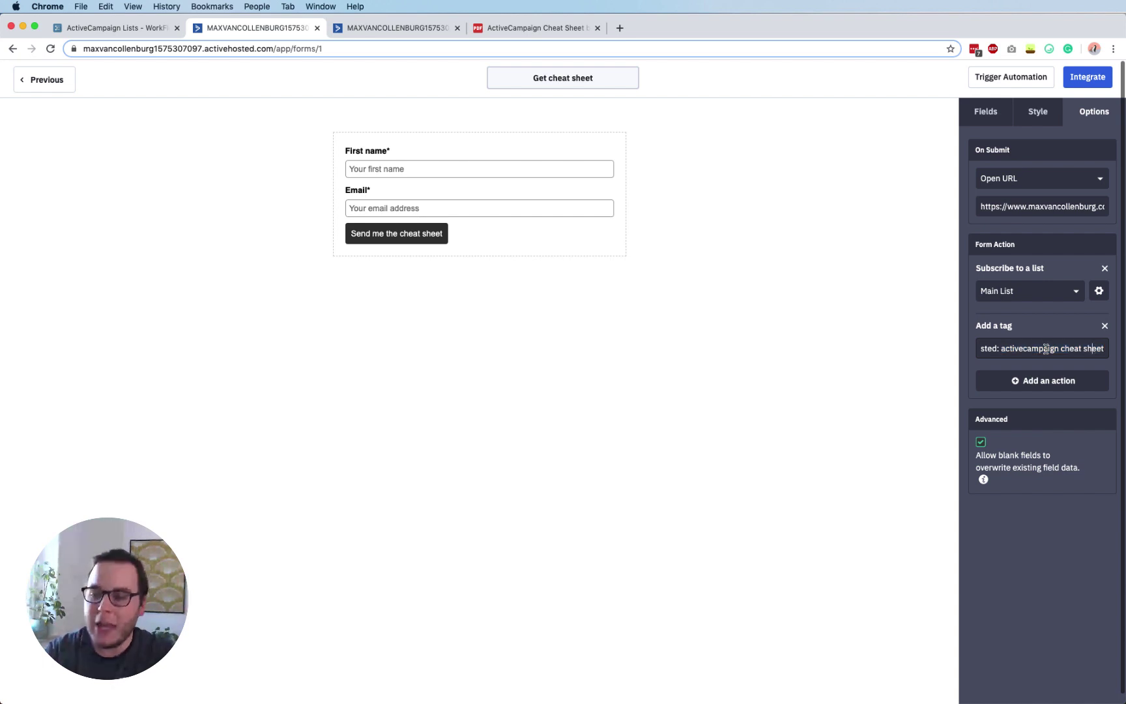
Draft another "Add a tag" form action with the tag "[Event] Requested: activecampaign cheat sheet" and cancel it
left_click(1038, 385)
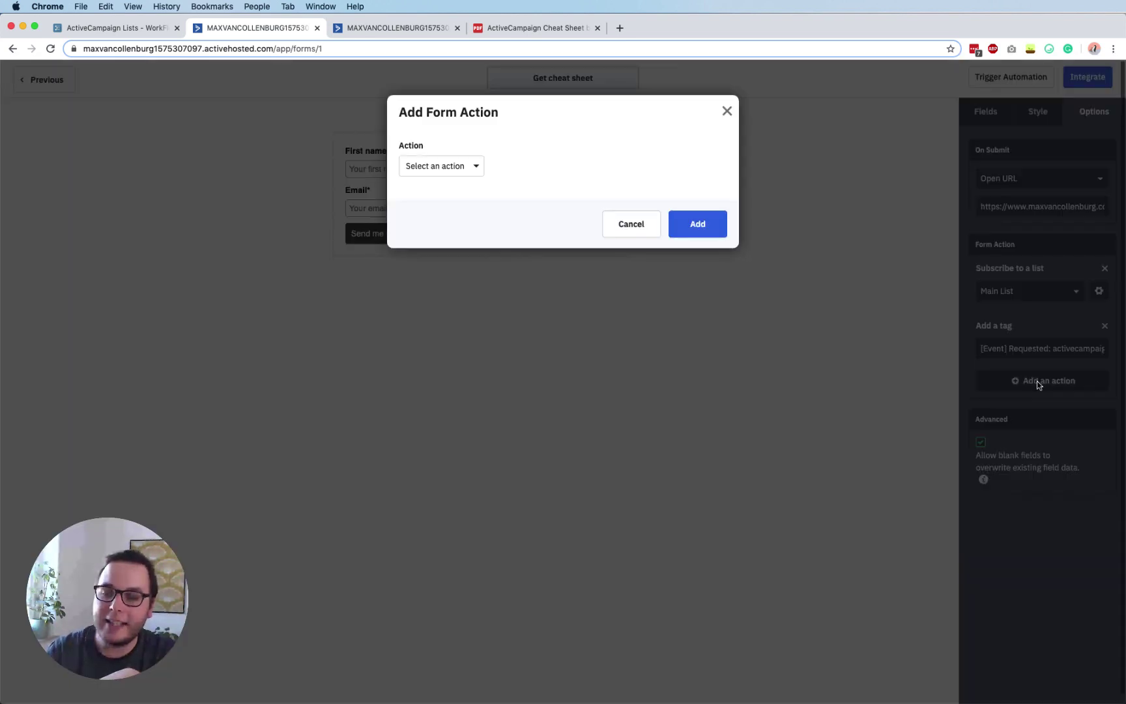
left_click(420, 173)
left_click(413, 199)
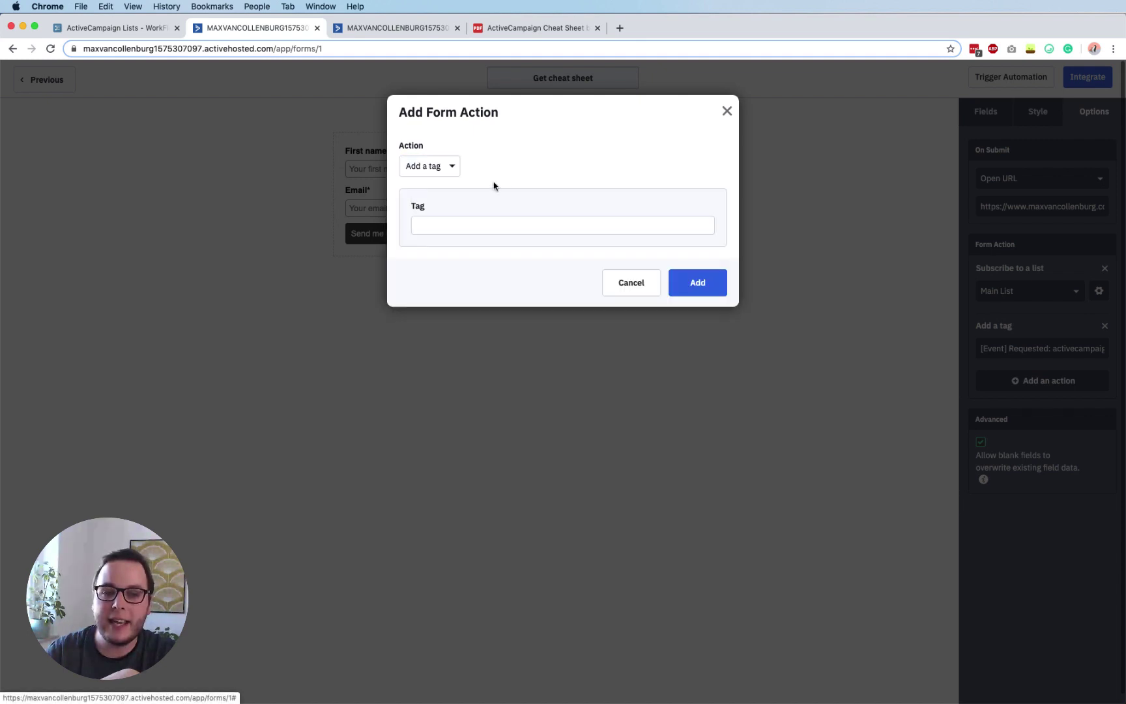
left_click(471, 230)
type("re")
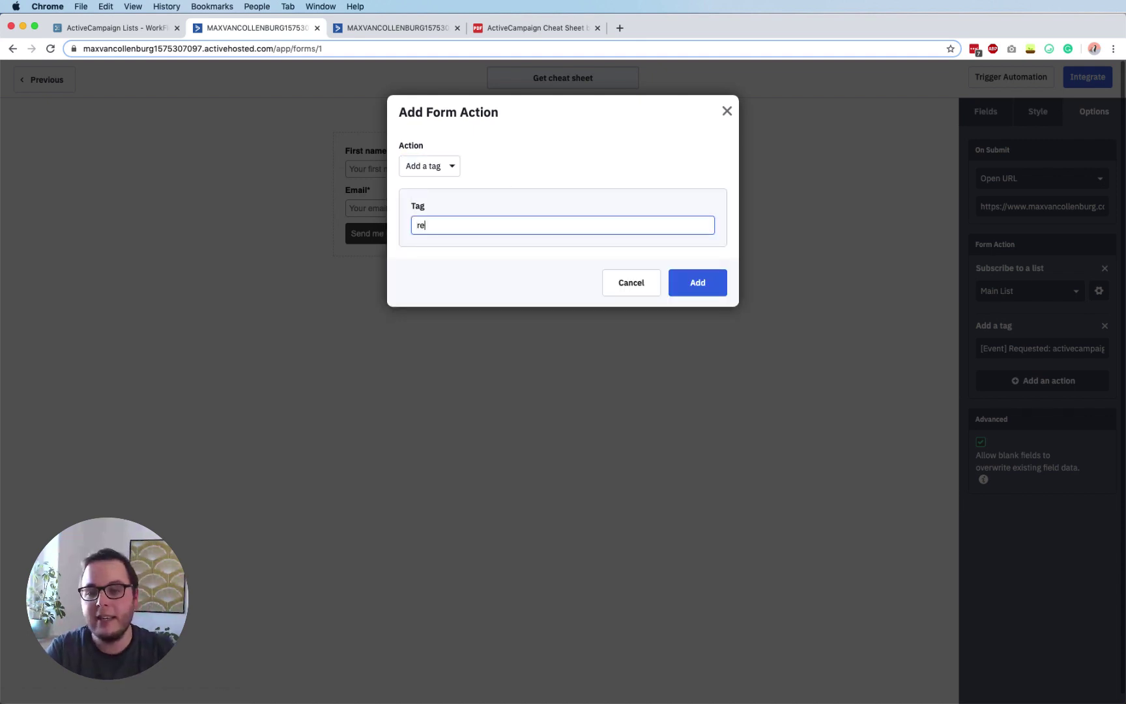
type("ques")
double_click(456, 231)
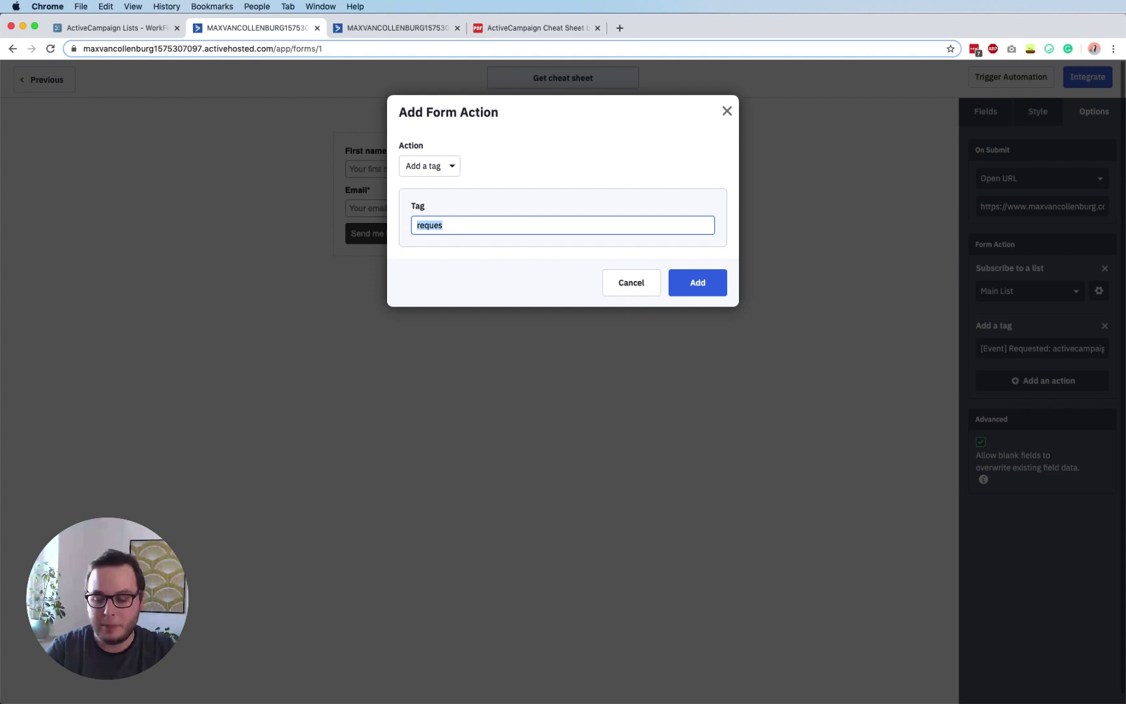
type("[Event]")
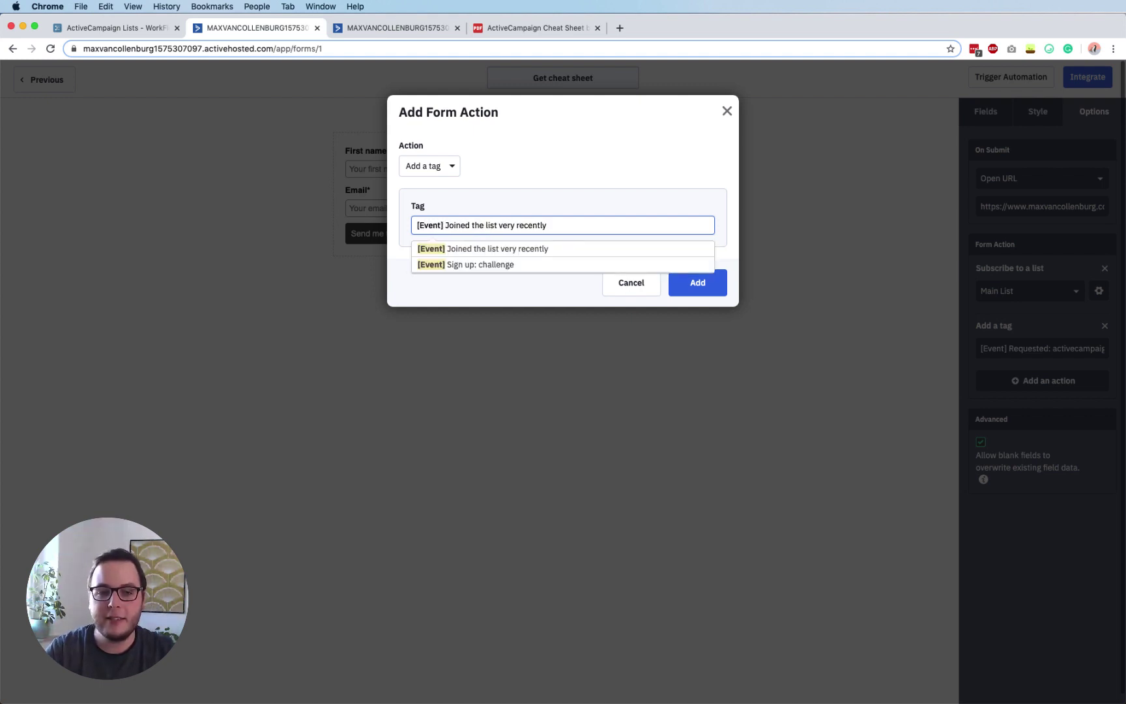
type(" Req")
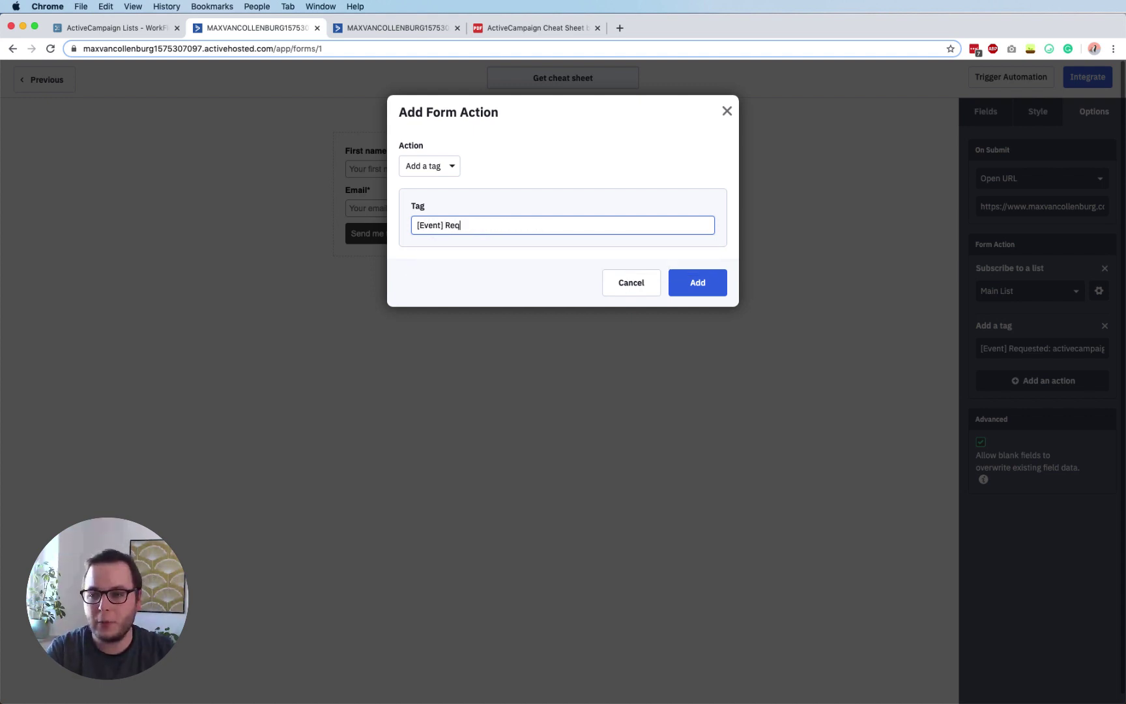
type("uested: activeca")
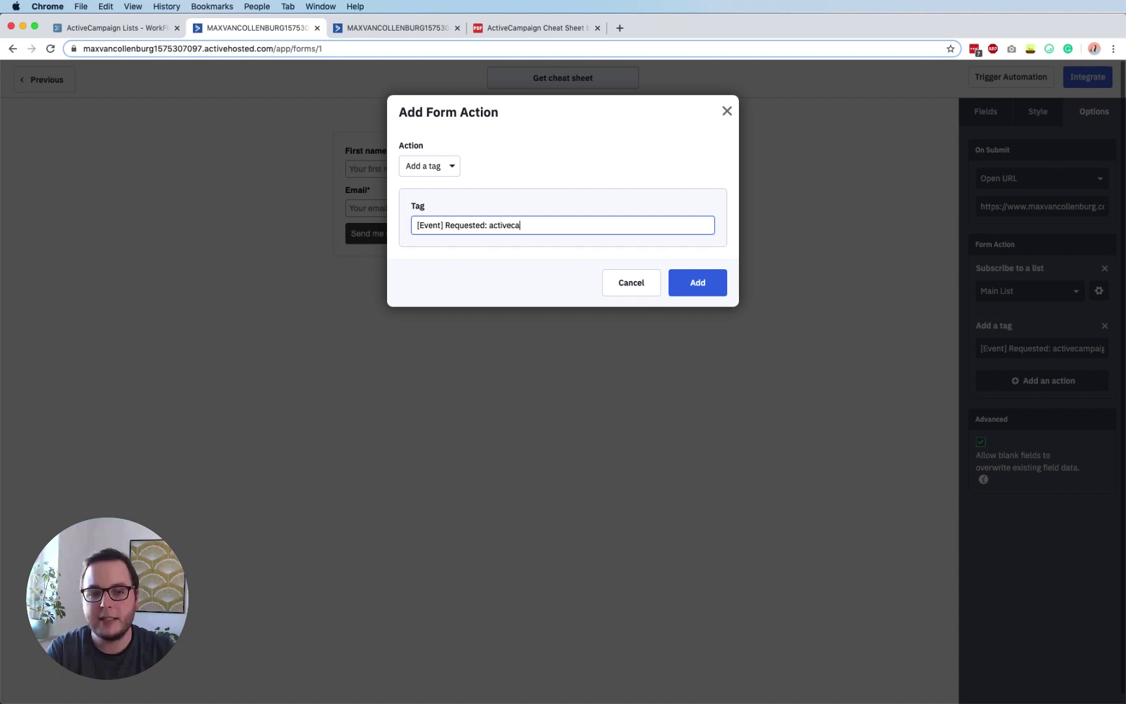
type("mpaign cheat sheet")
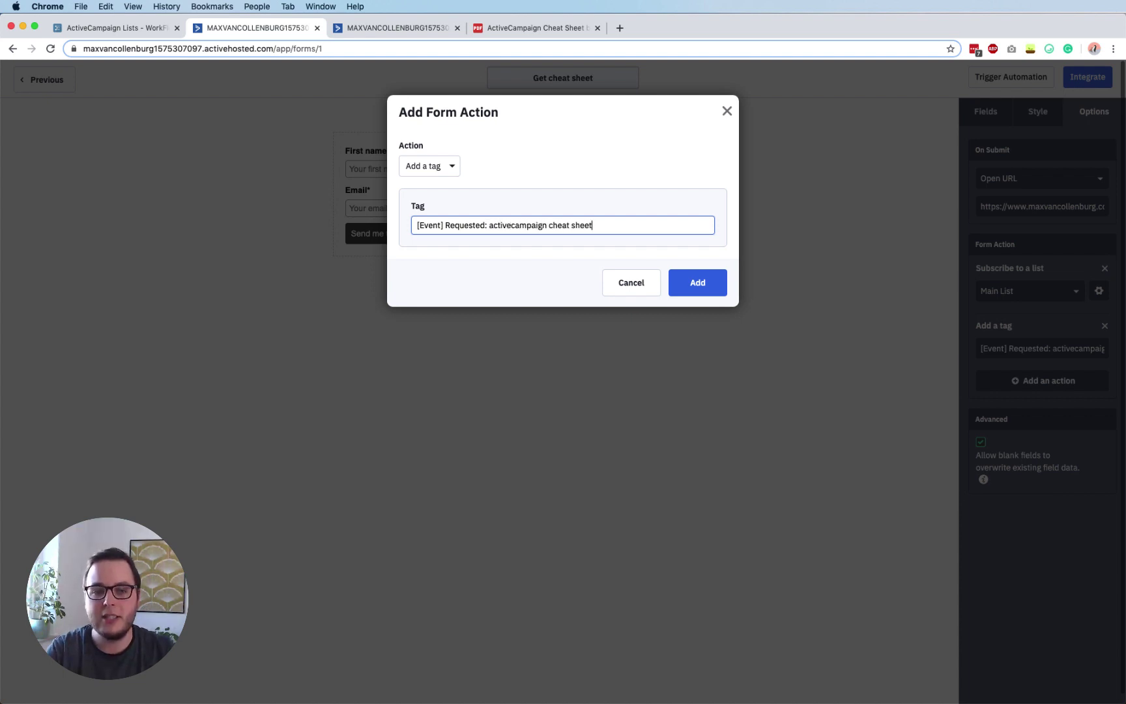
left_click(630, 287)
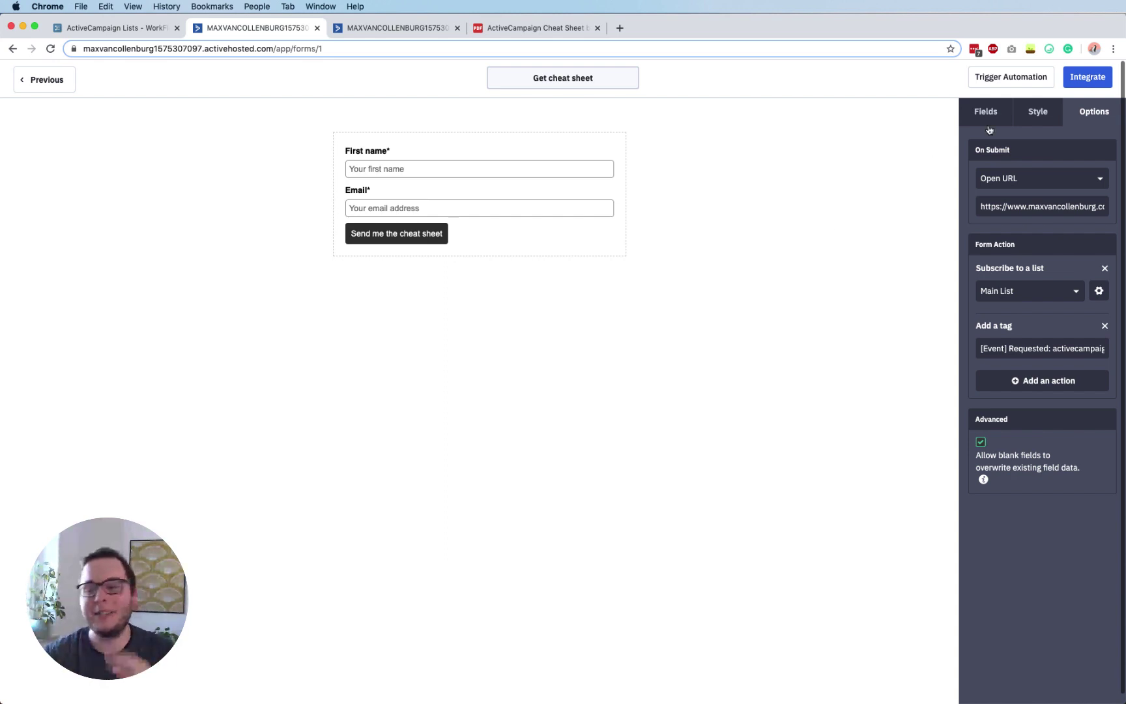
Show the embed code for integrating the "Get cheat sheet" form, and save and exit the form
left_click(1101, 83)
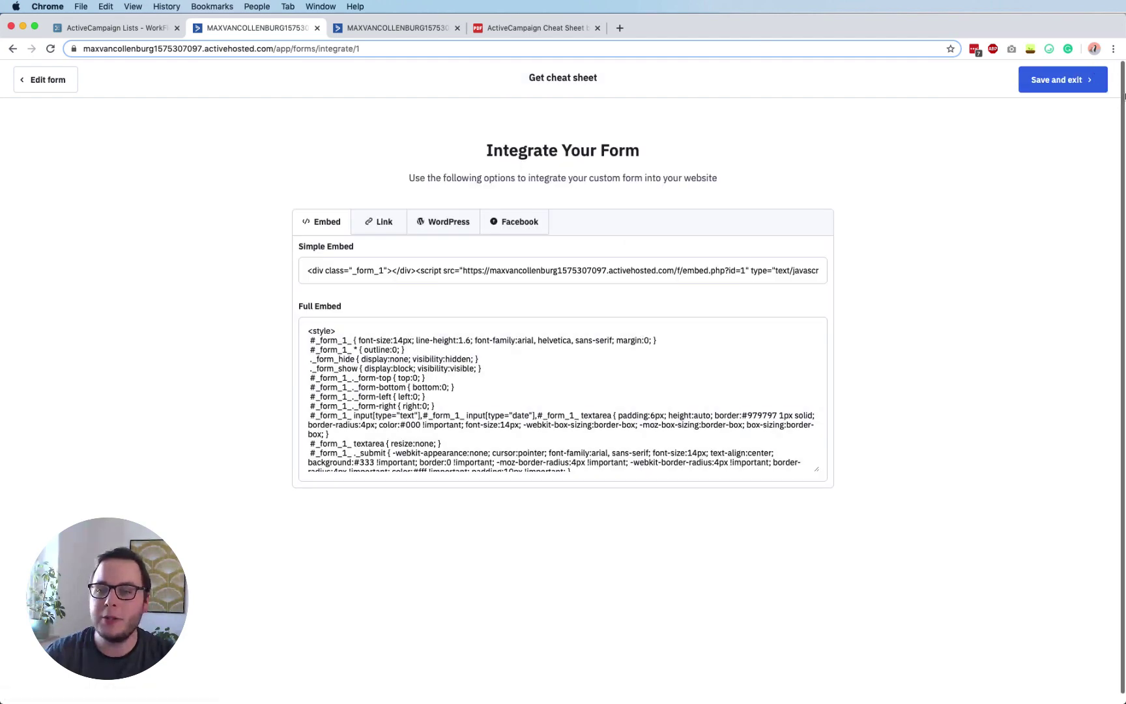
left_click(1066, 79)
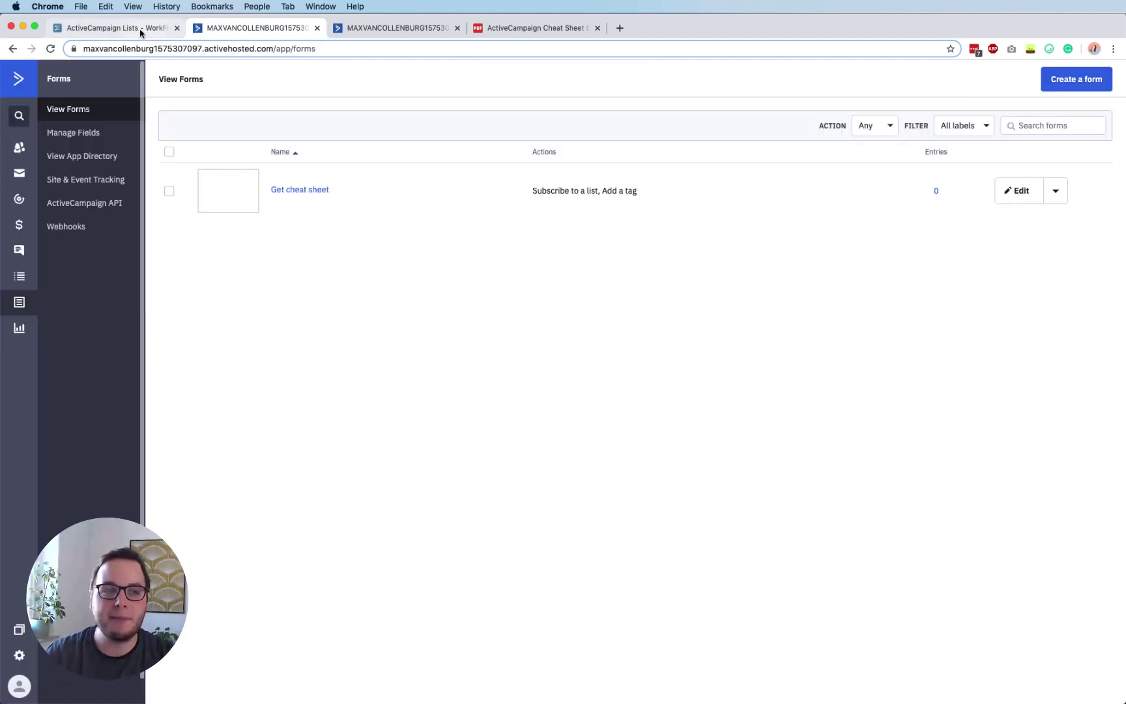
Return to the WorkFlowy outline, highlight "3 handy tricks", and insert an empty bullet above "Other things I want to mention"
left_click(141, 29)
triple_click(345, 629)
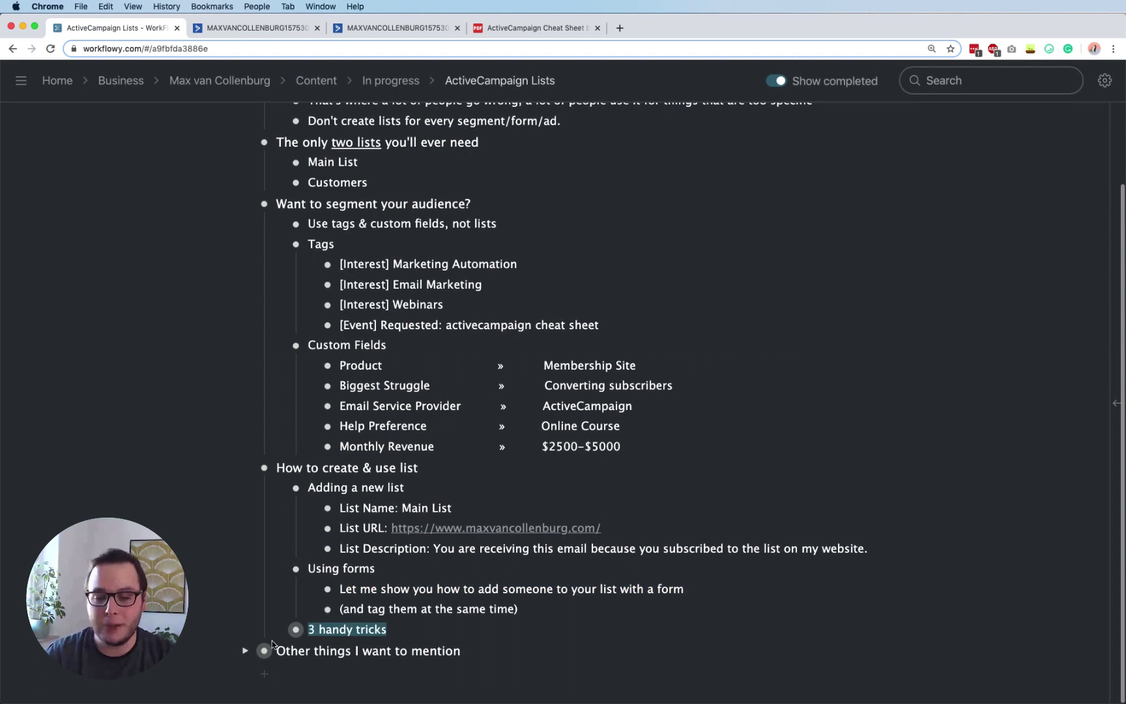
left_click(277, 651)
key("Return")
Expand "3 handy tricks" and its "List reminder" item in the outline
left_click(280, 630)
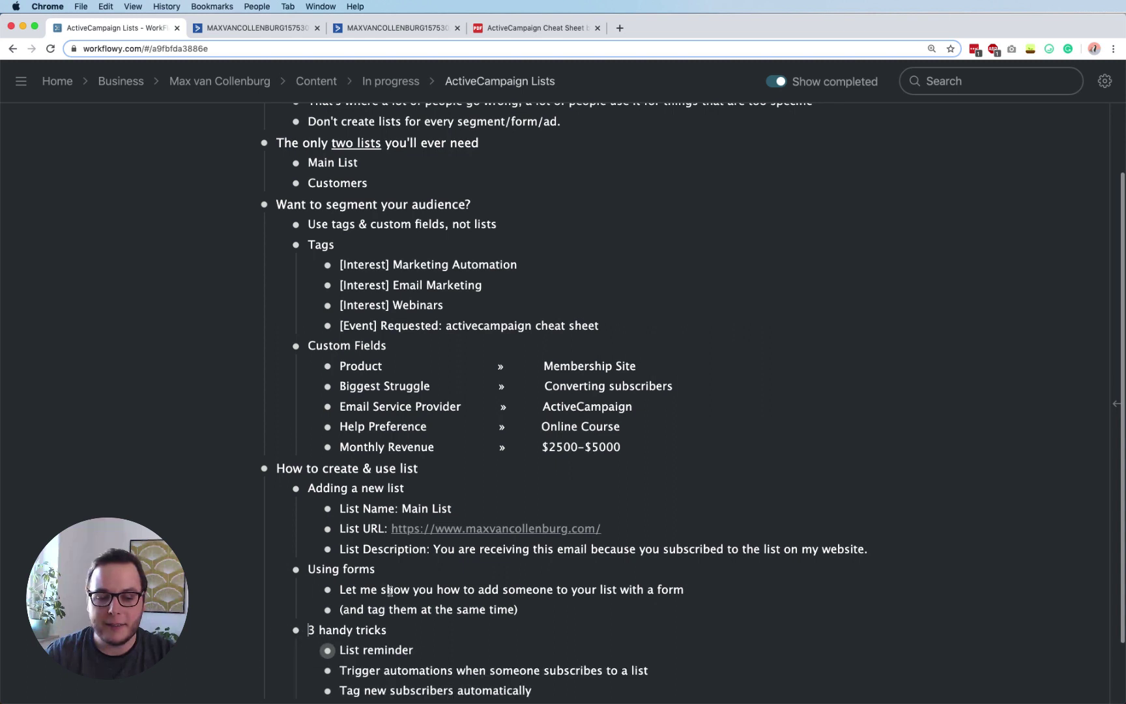
scroll(365, 587, "down", 3)
triple_click(384, 572)
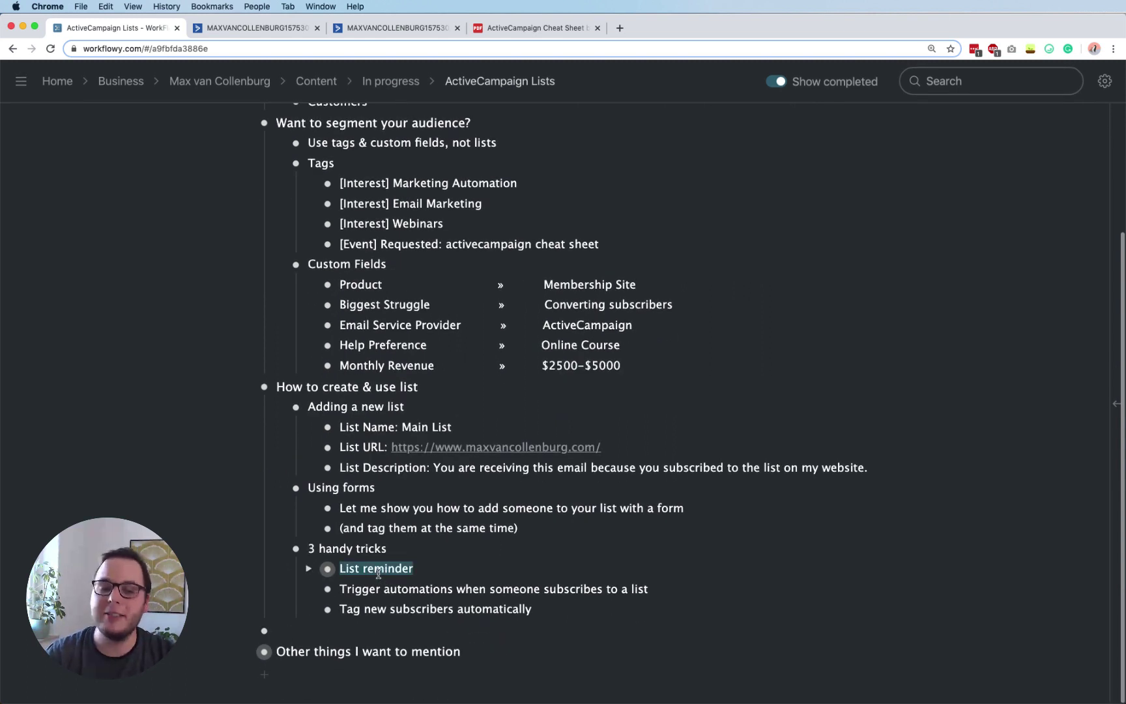
left_click(309, 570)
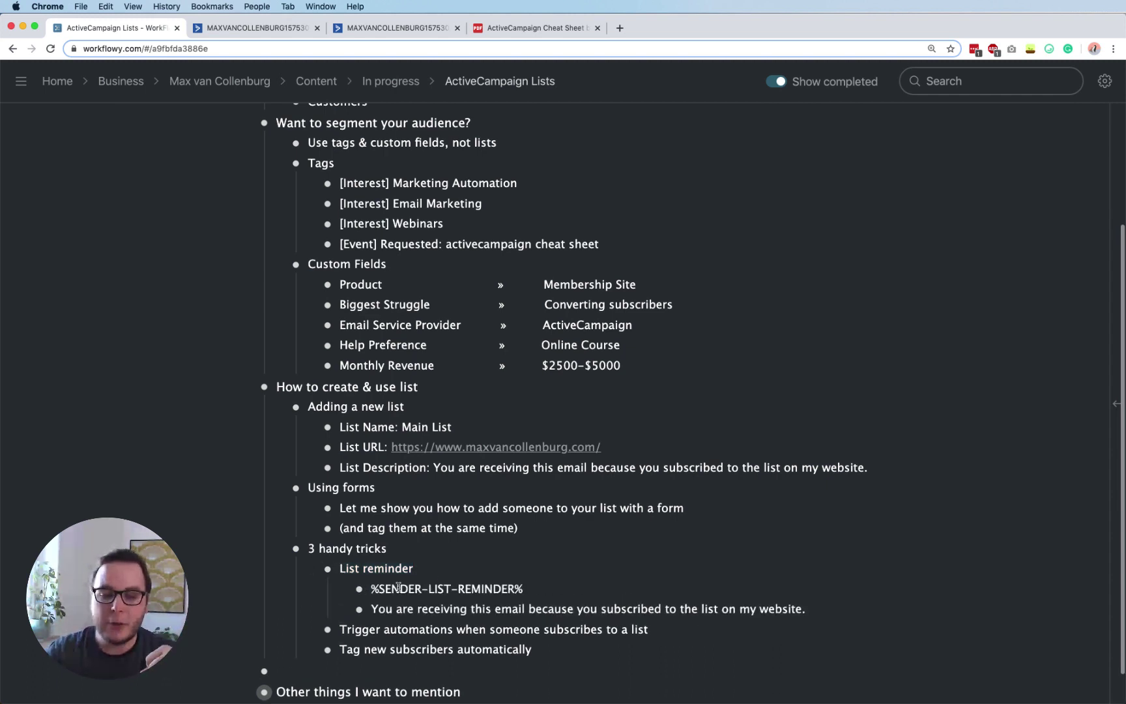
Highlight the %SENDER-LIST-REMINDER% tag under "List reminder"
left_click_drag(371, 588, 523, 589)
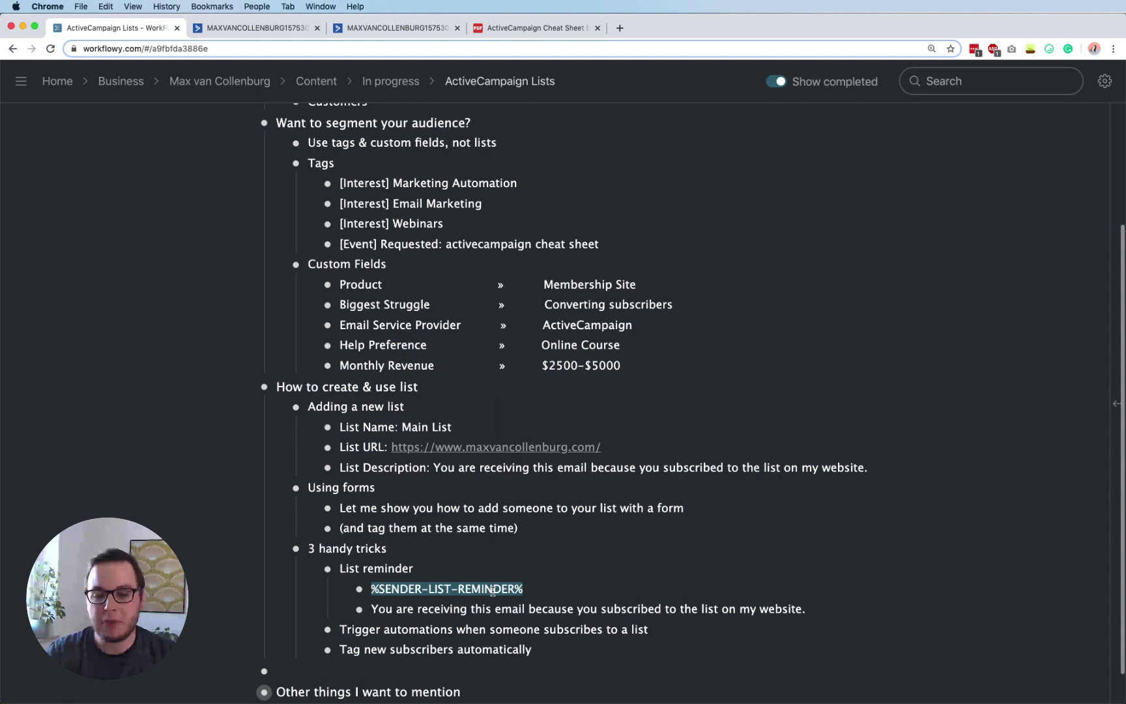
left_click(430, 590)
left_click_drag(378, 589, 522, 589)
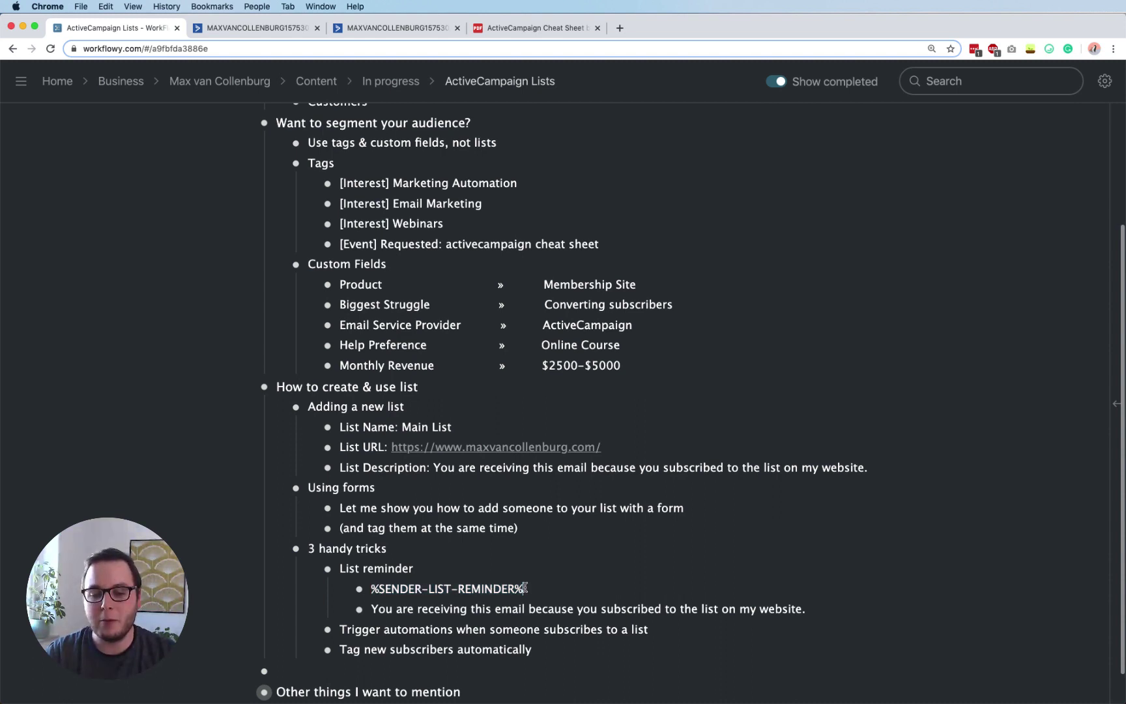
triple_click(524, 588)
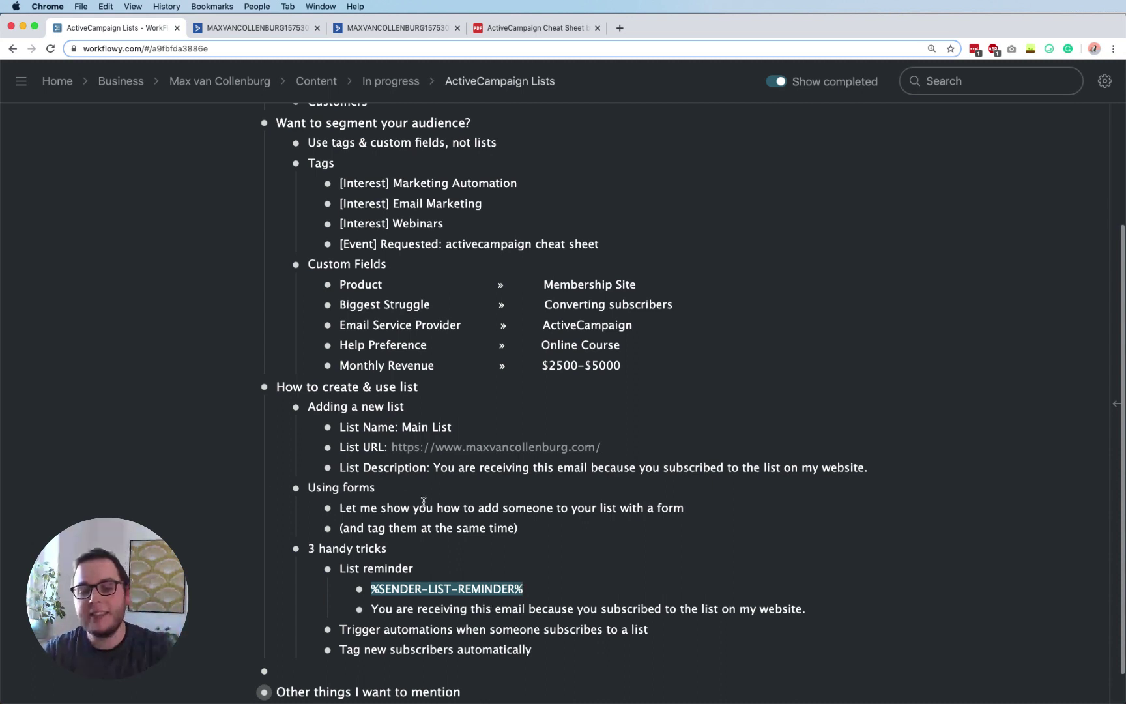
Highlight the List Description sentence under "Adding a new list" and the matching sentence under "List reminder"
double_click(407, 467)
double_click(442, 467)
left_click_drag(565, 467, 847, 467)
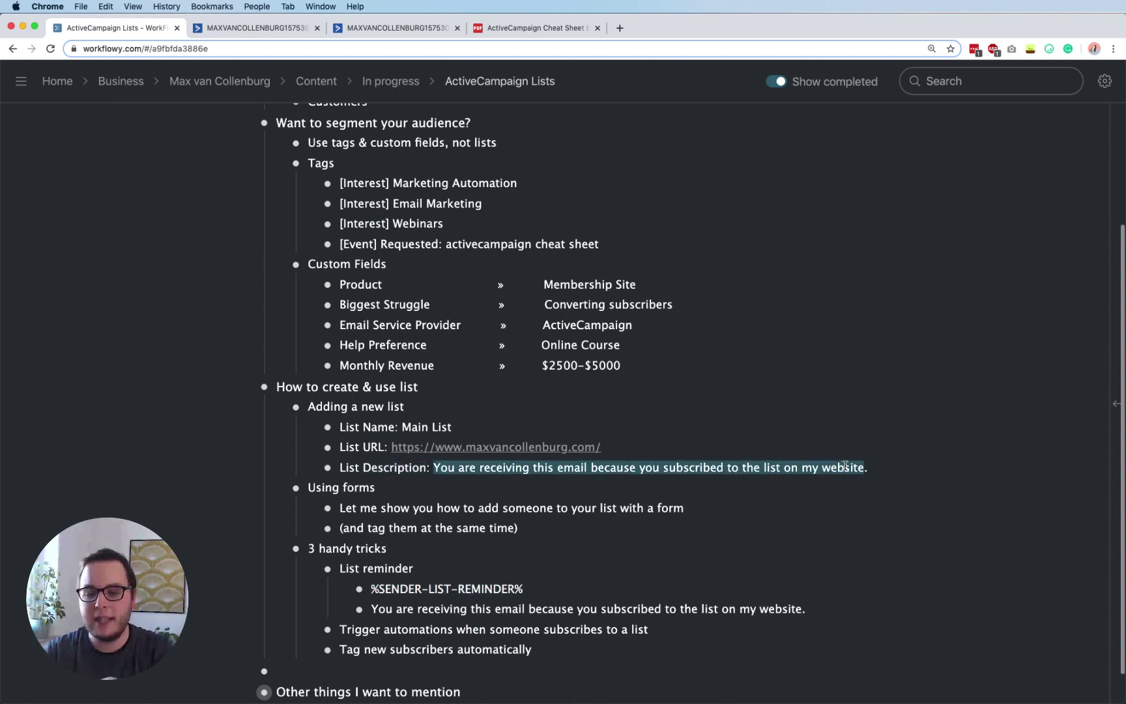
left_click_drag(388, 611, 738, 606)
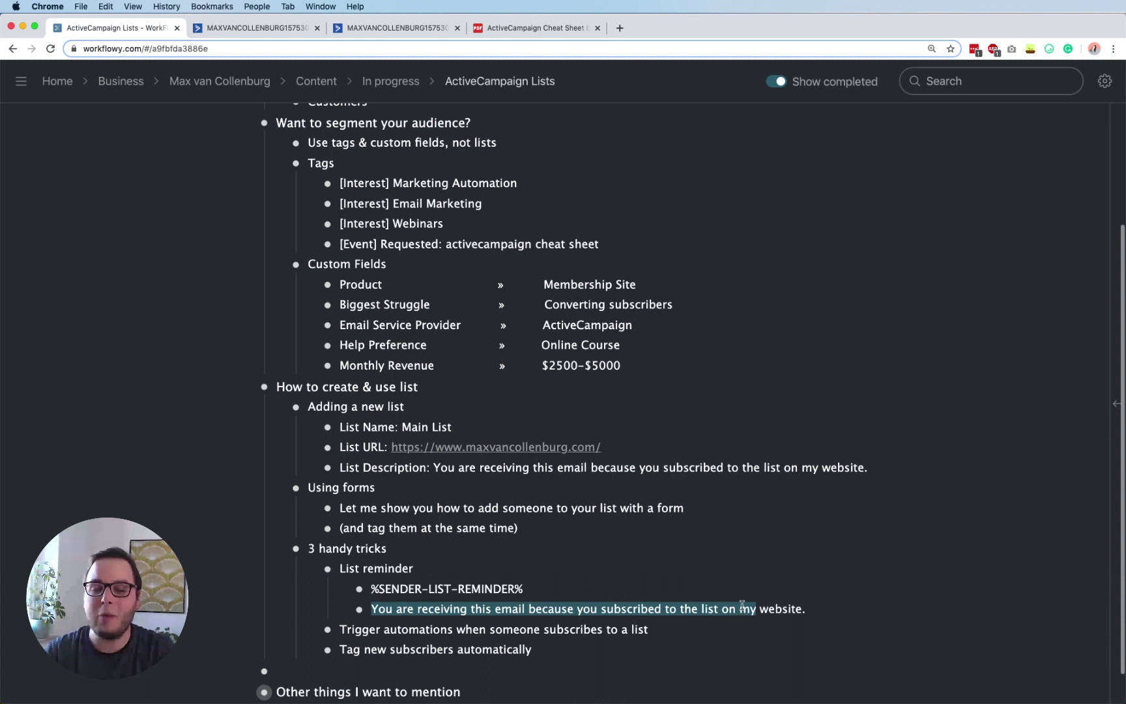
Compare the %SENDER-LIST-REMINDER% tag with the sentence it produces by highlighting each in turn
left_click(525, 587)
left_click_drag(525, 587, 369, 589)
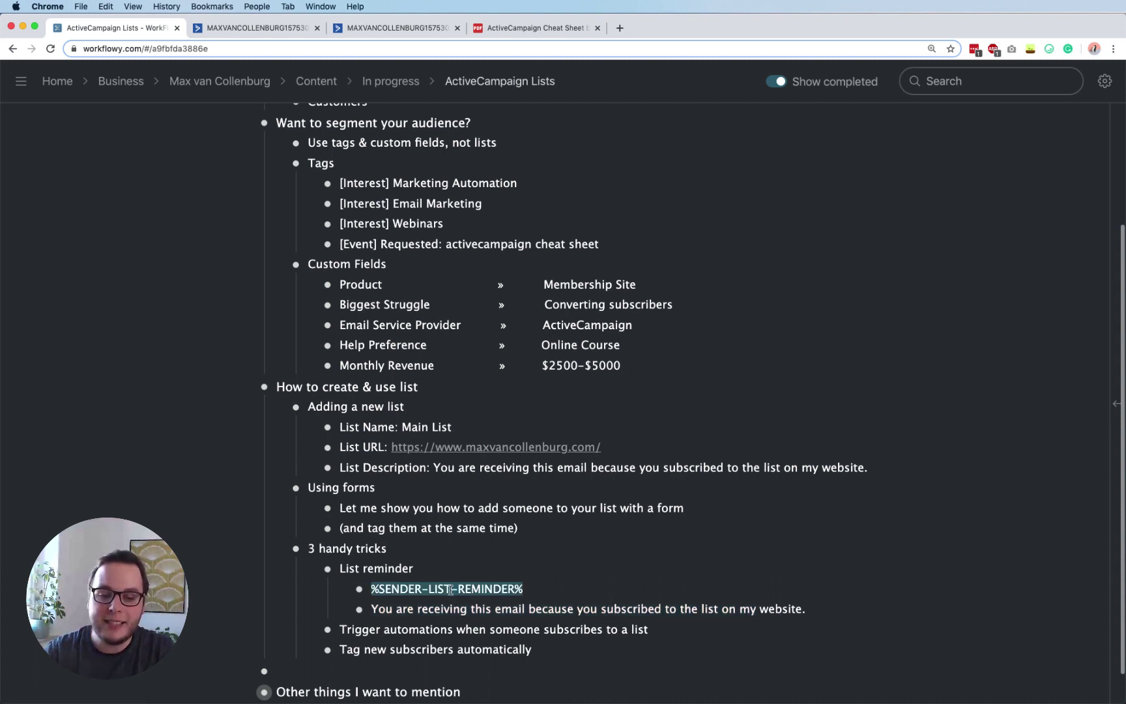
left_click(383, 608)
left_click_drag(383, 608, 833, 605)
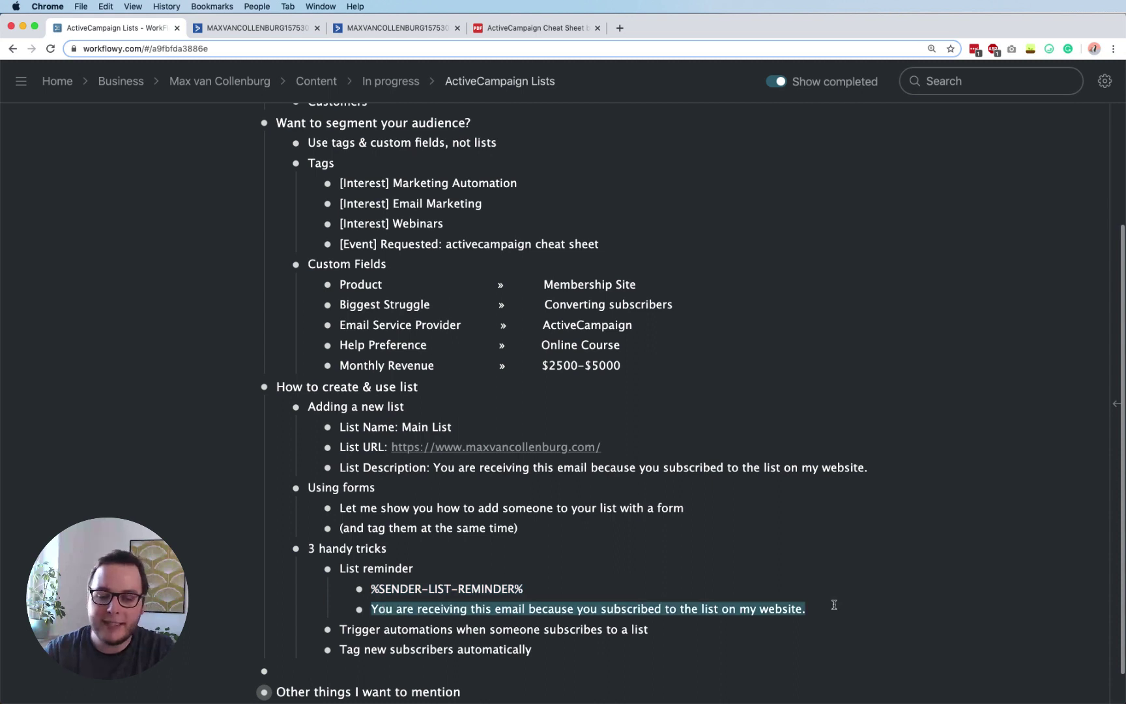
left_click(800, 611)
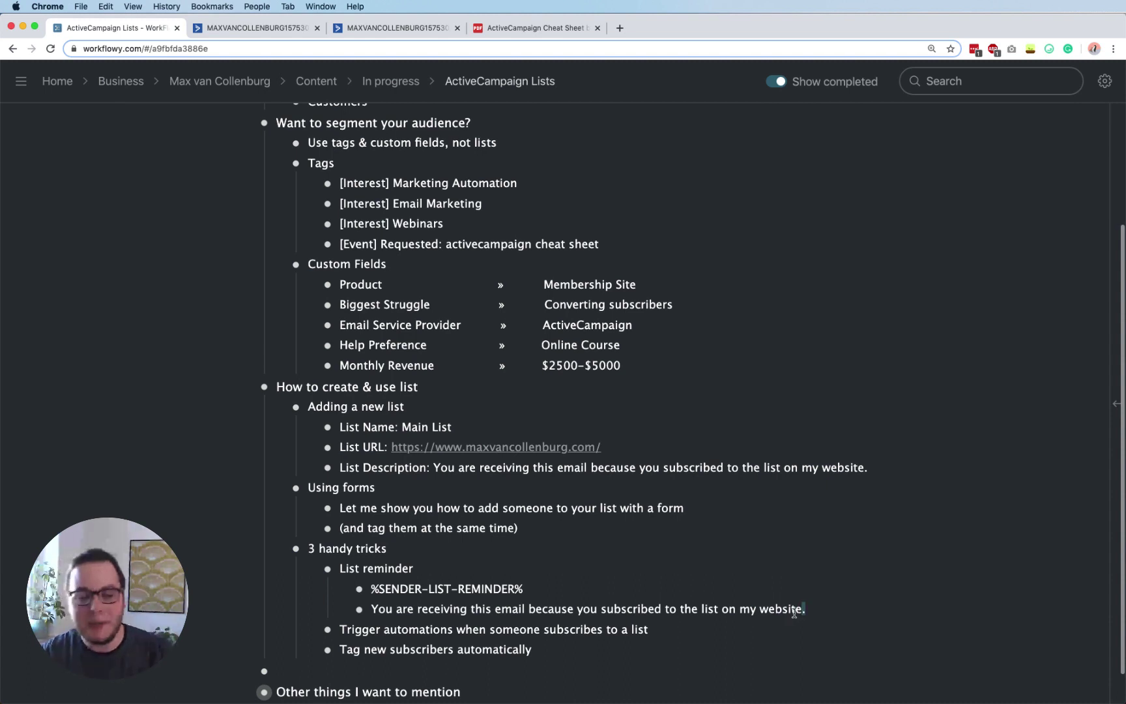
Highlight the trick about triggering automations when someone subscribes to a list, and open the automations overview in ActiveCampaign
triple_click(386, 630)
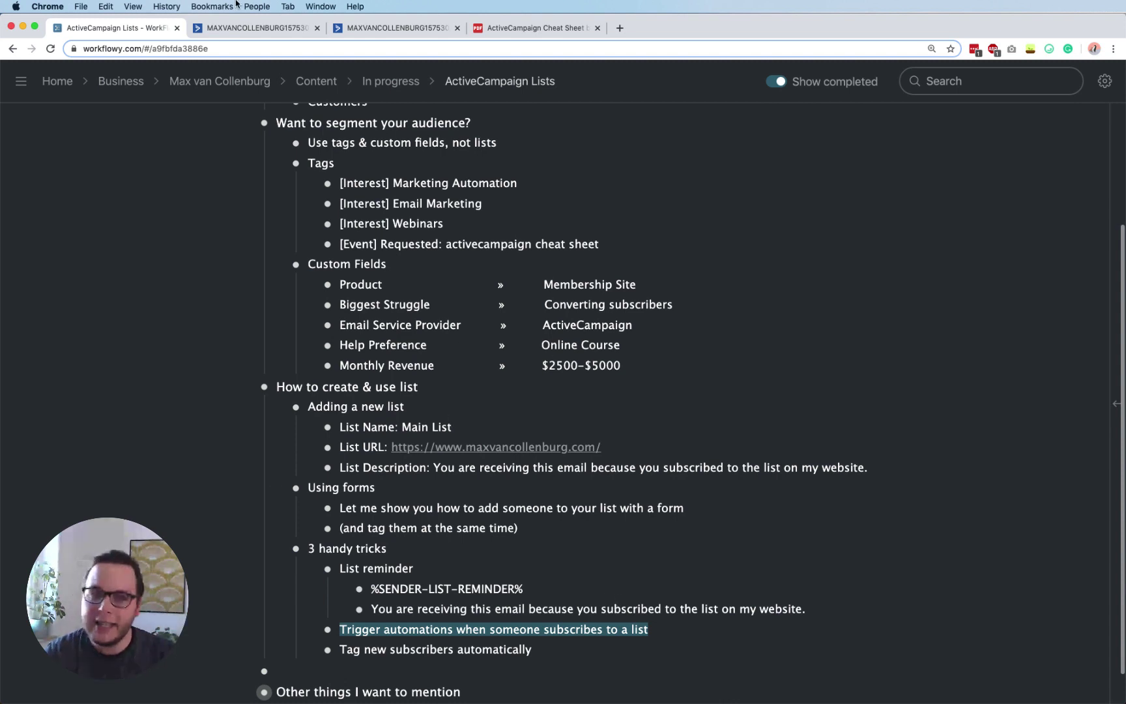
left_click(236, 29)
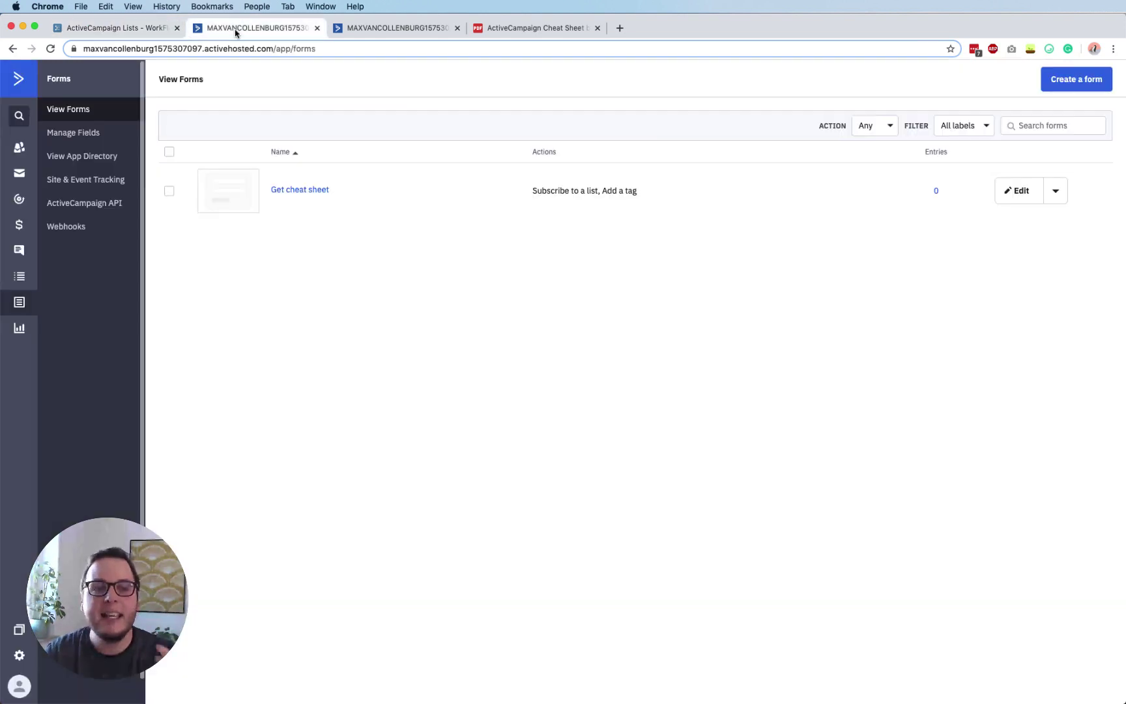
left_click(21, 200)
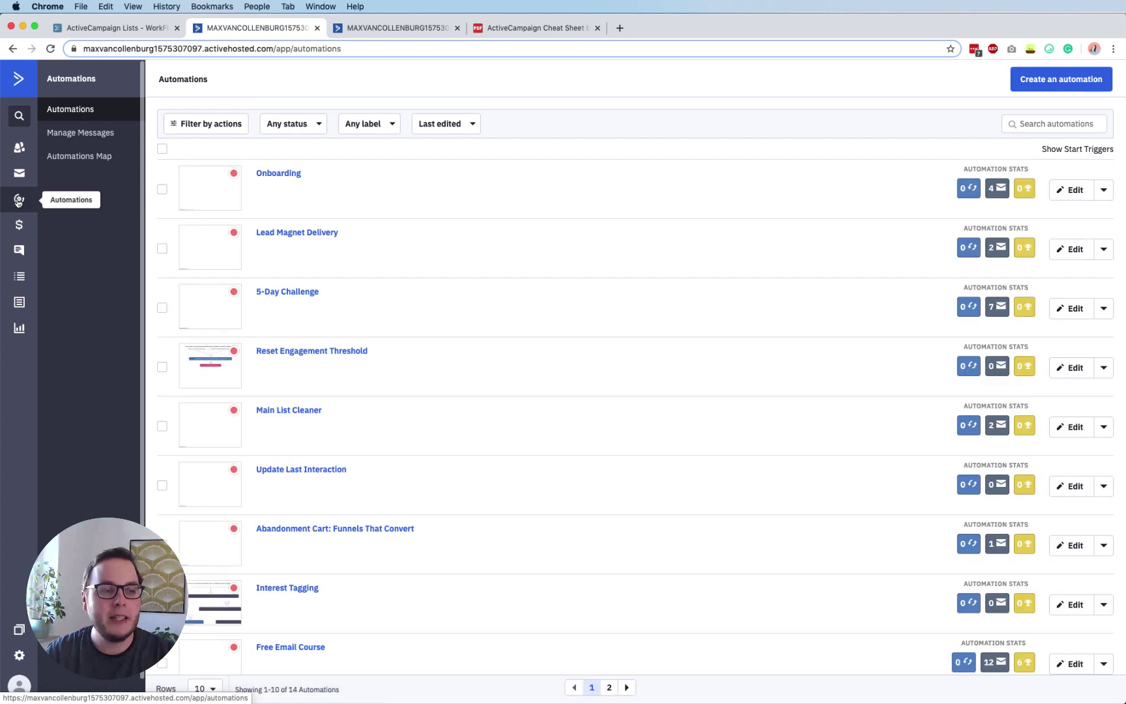
Create an automation from scratch and choose "Subscribes to a list" as its start trigger
left_click(1022, 74)
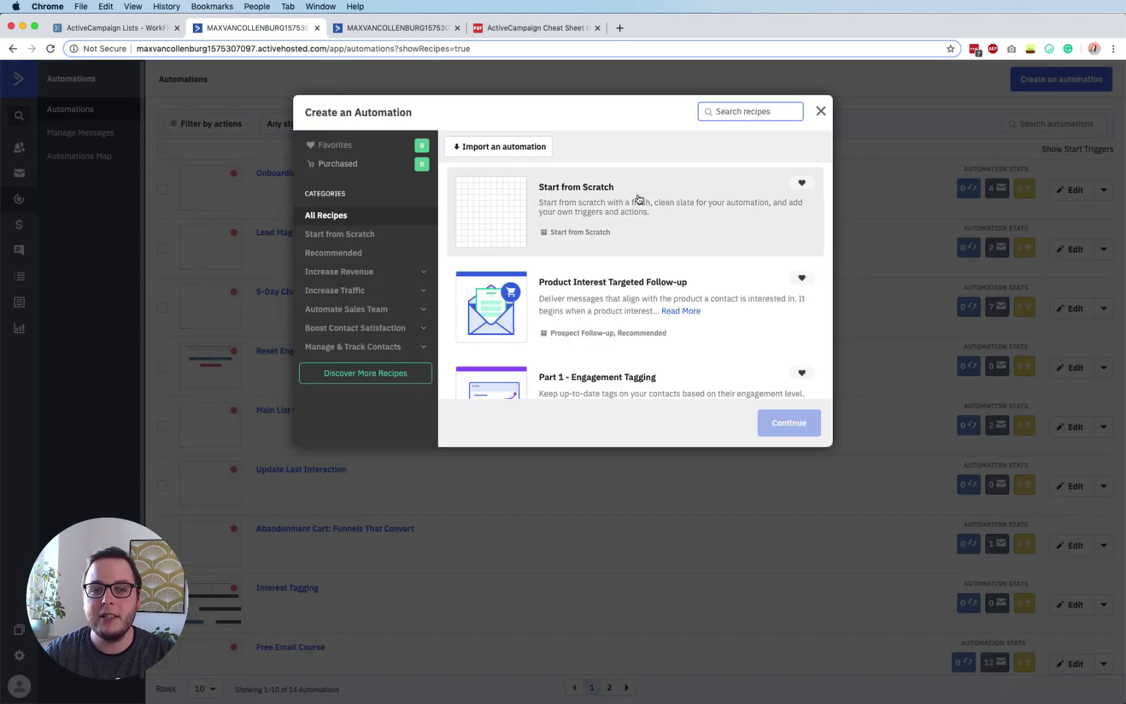
left_click(612, 208)
left_click(792, 426)
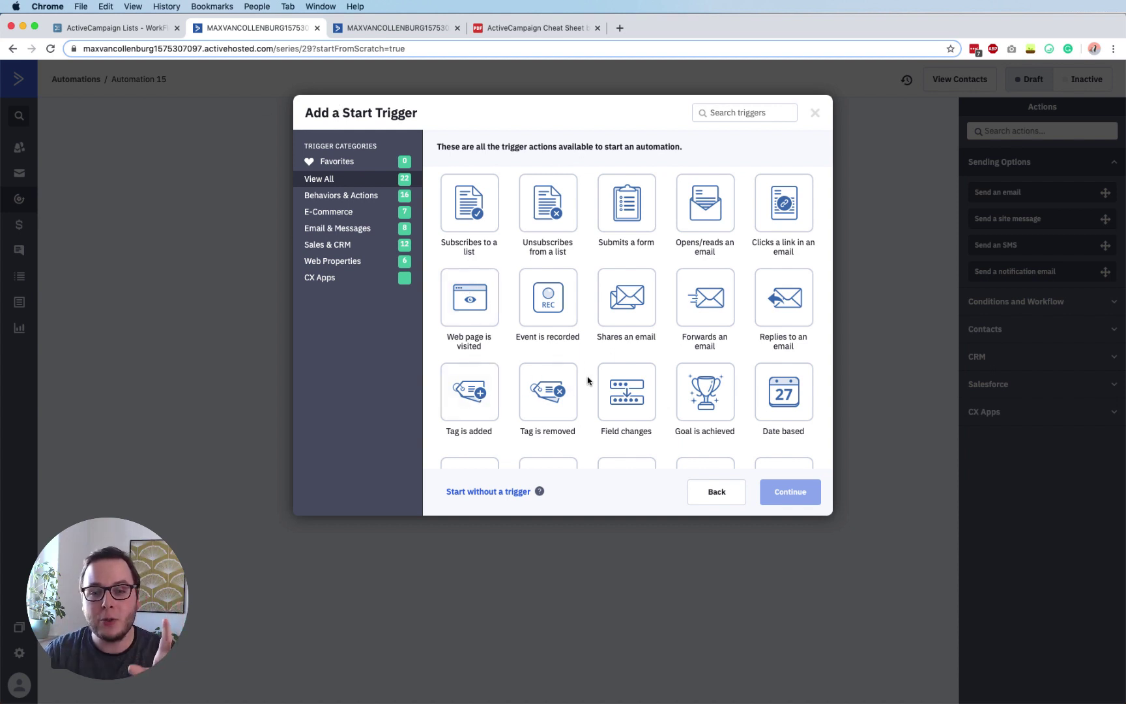
left_click(482, 215)
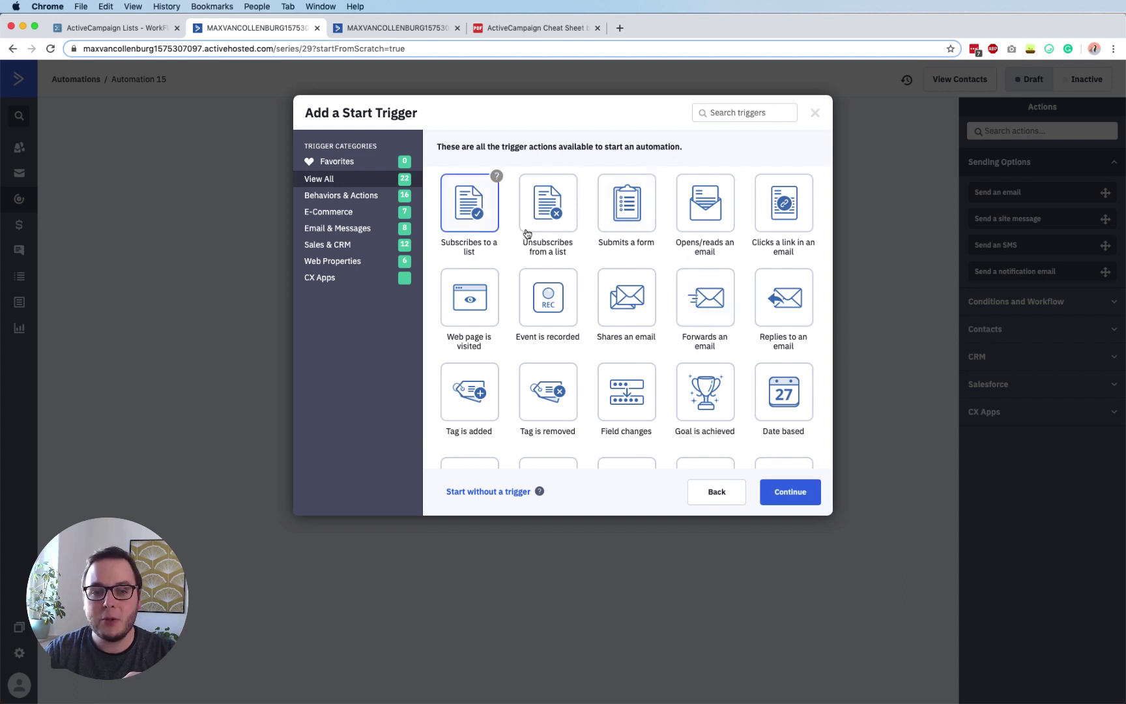
left_click(792, 503)
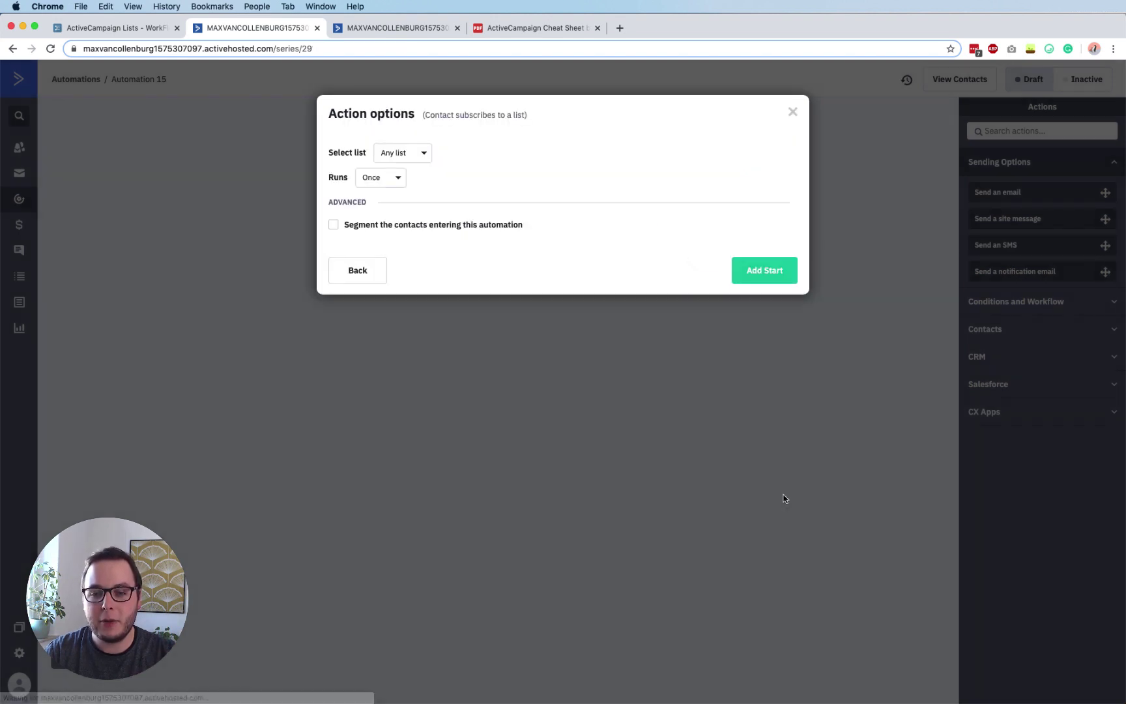
Review the list and run options, keep Any list and Once, and add the start trigger to the automation
left_click(402, 151)
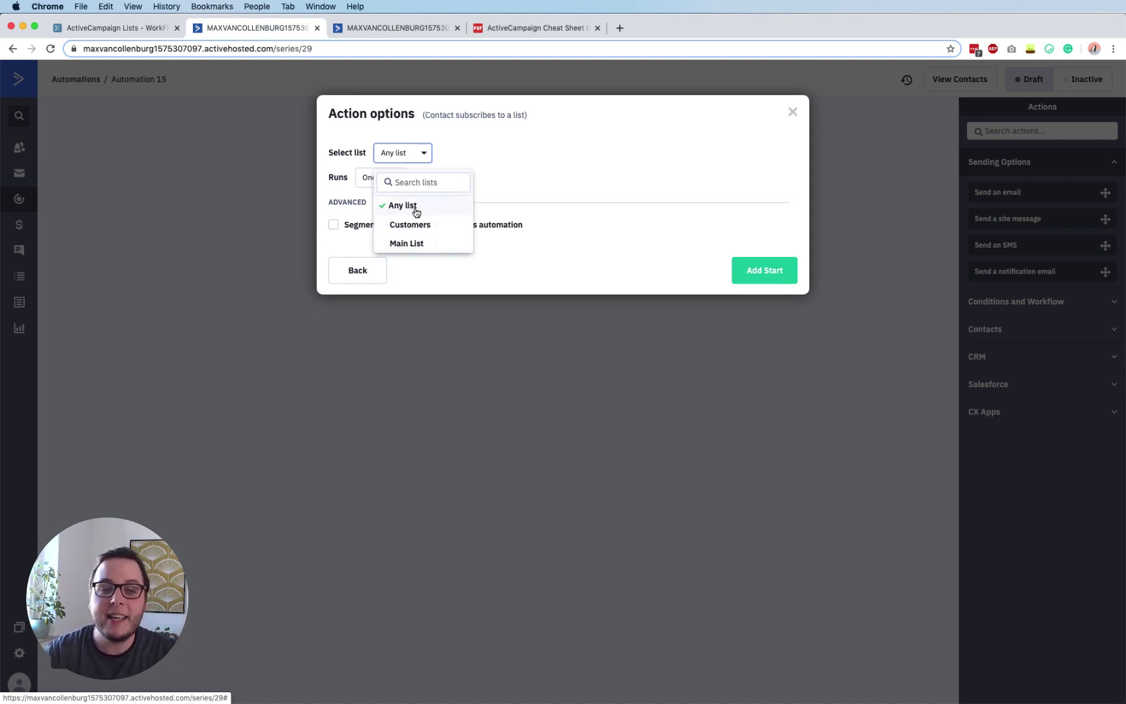
left_click(531, 128)
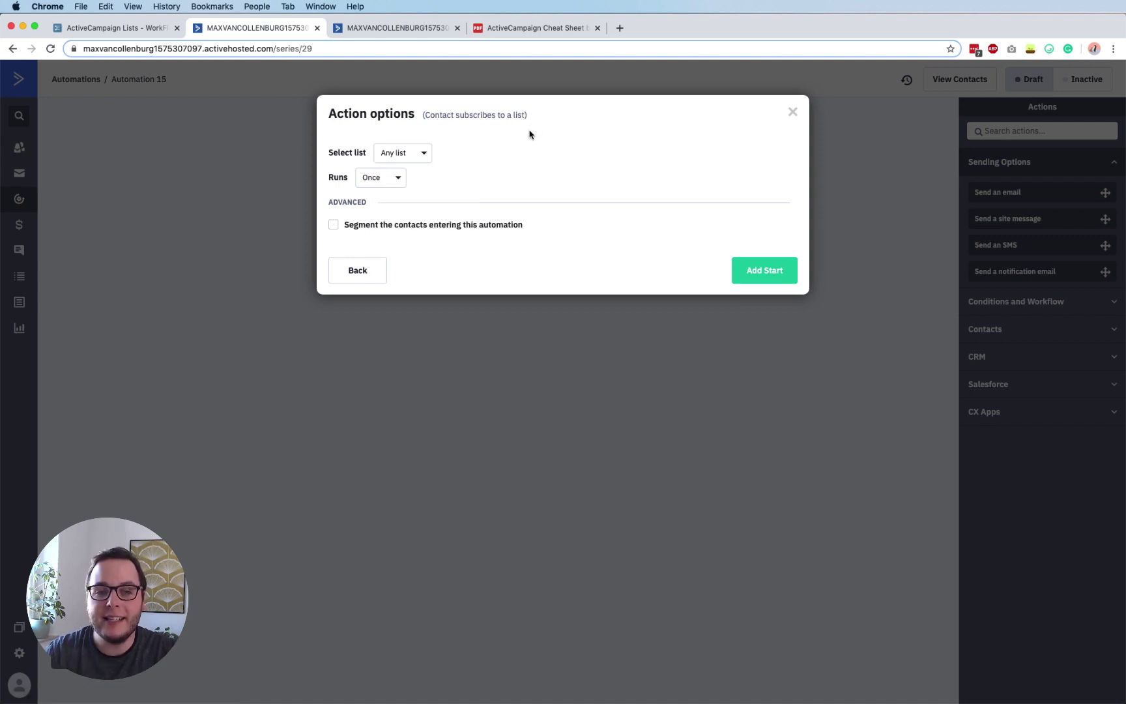
left_click(364, 181)
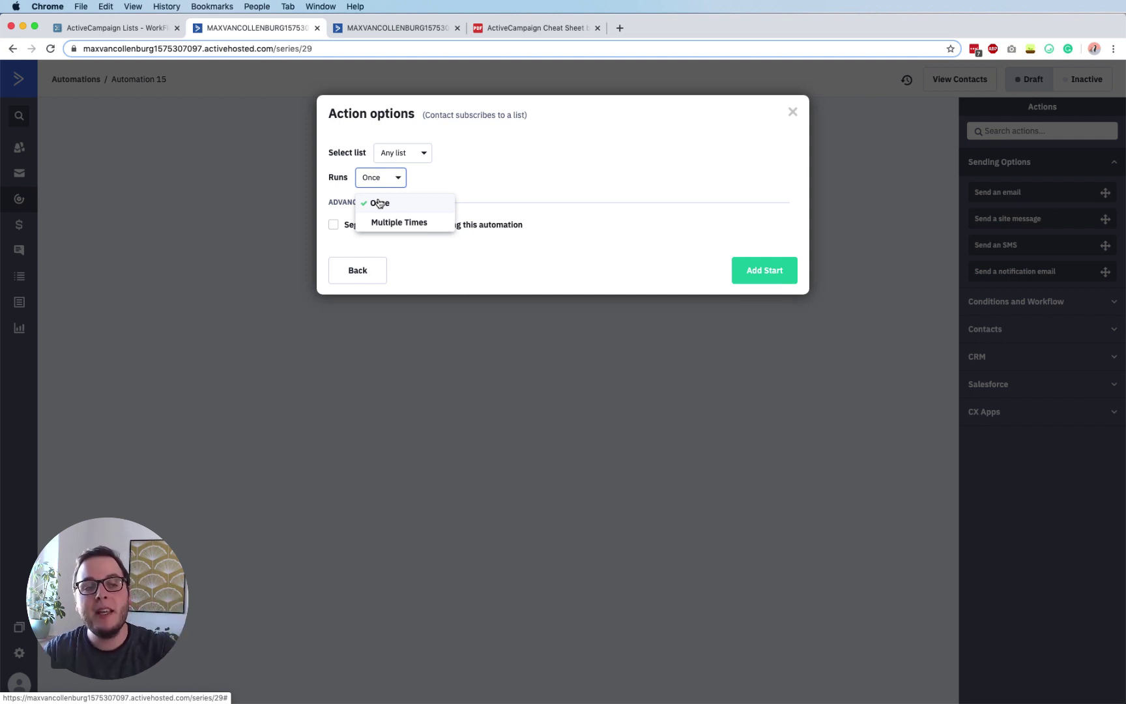
left_click(486, 170)
left_click(767, 273)
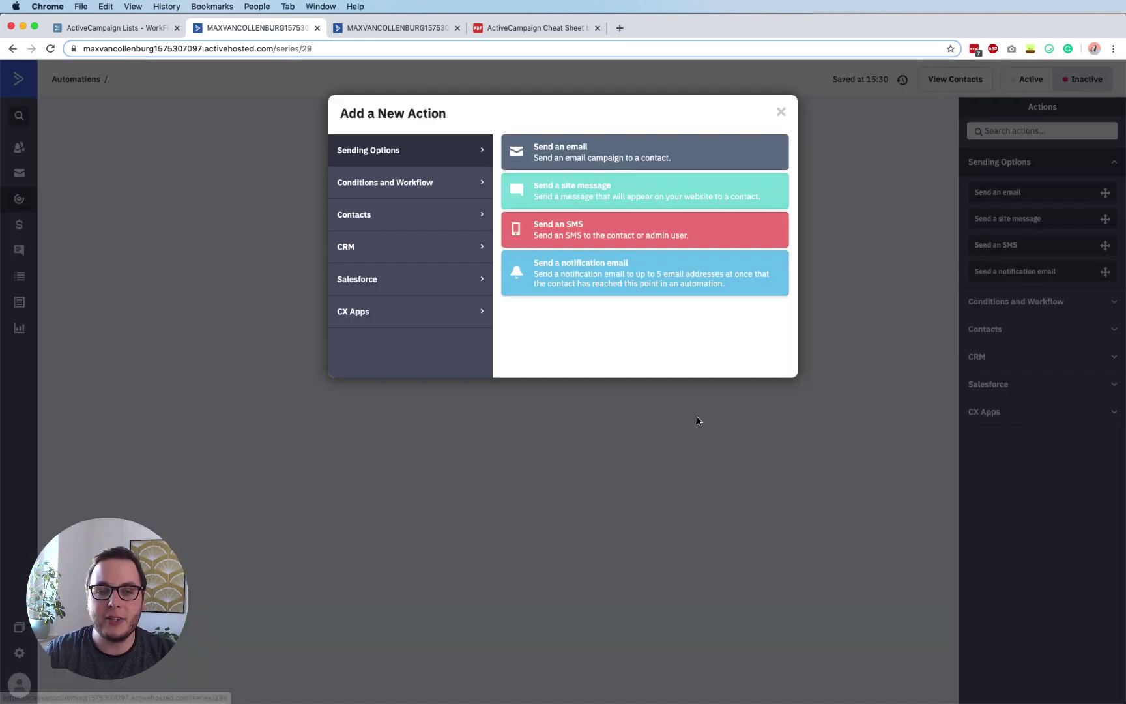
left_click(697, 420)
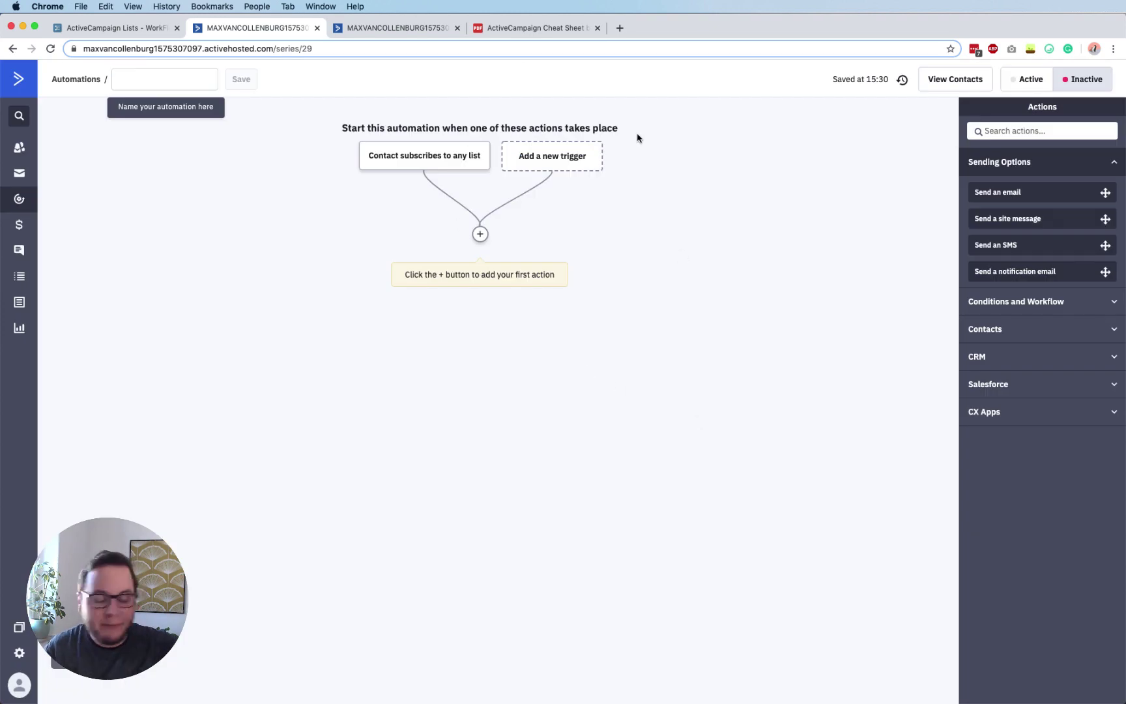
Switch to the WorkFlowy outline, highlight the trick "Tag new subscribers automatically", and return to the ActiveCampaign automation
left_click(480, 234)
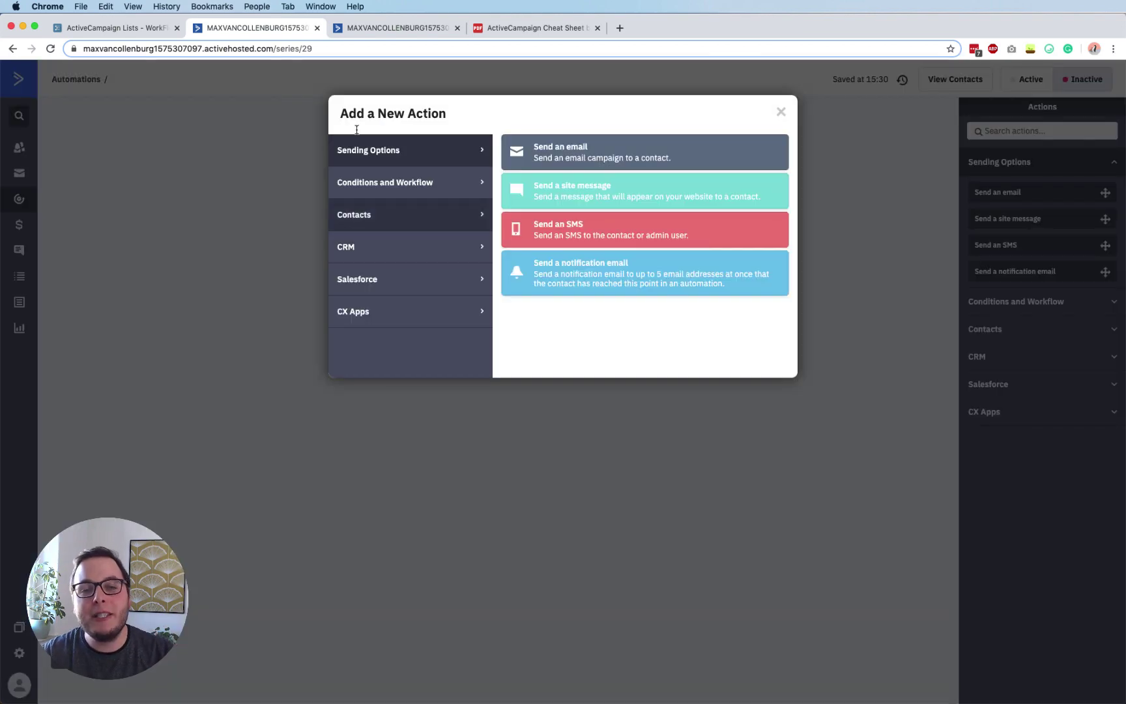
left_click(130, 29)
triple_click(395, 645)
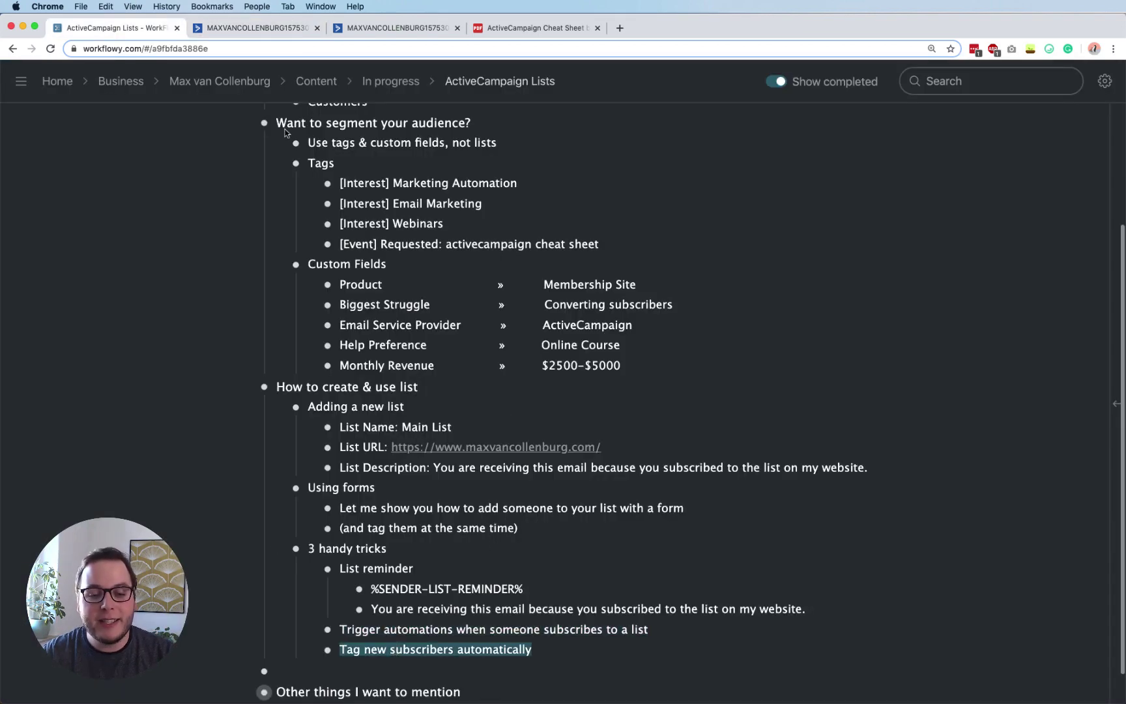
left_click(306, 29)
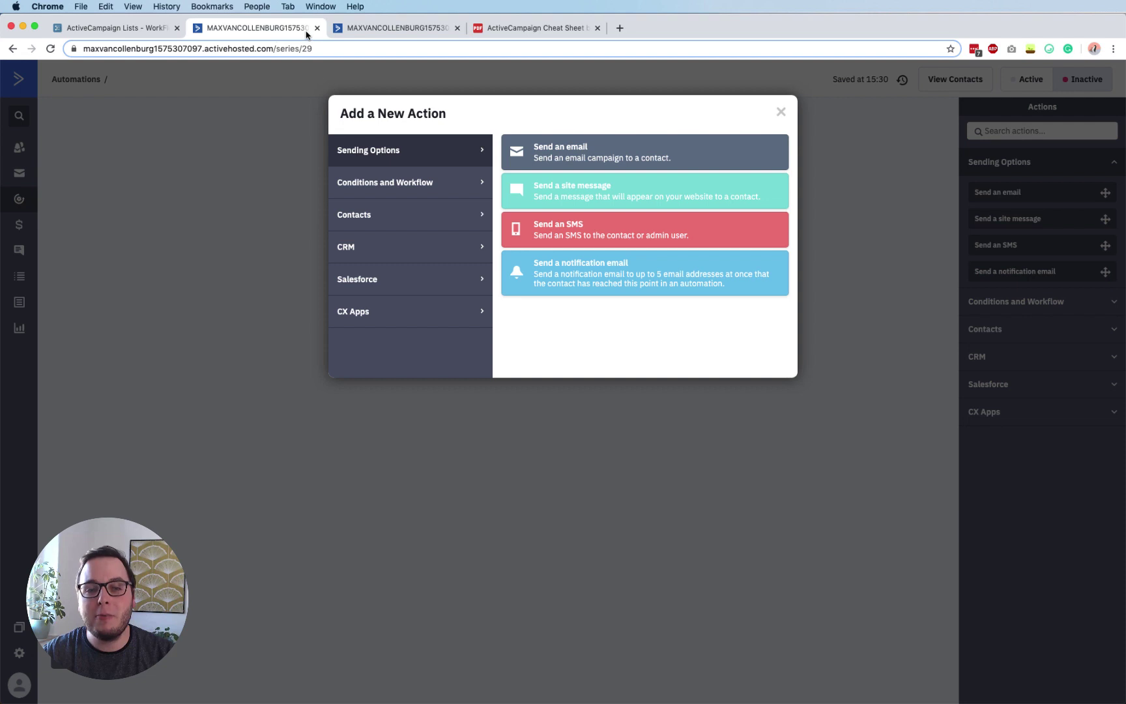
Name the automation "Tag new subscribers"
left_click(265, 159)
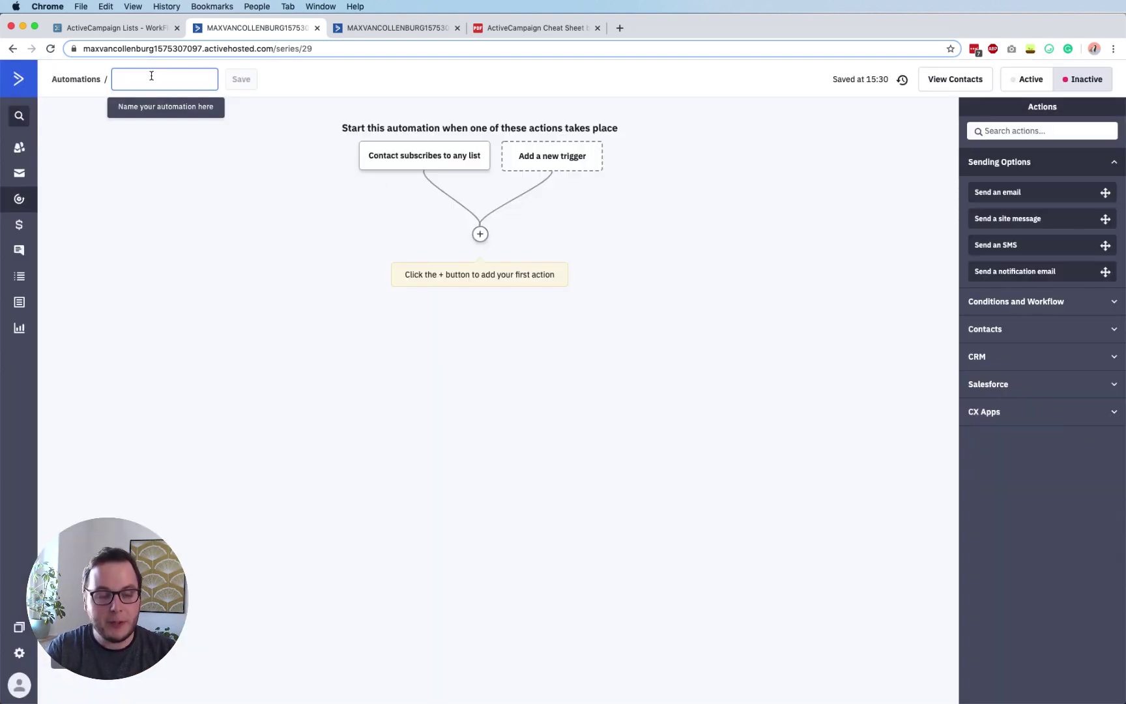
type("T")
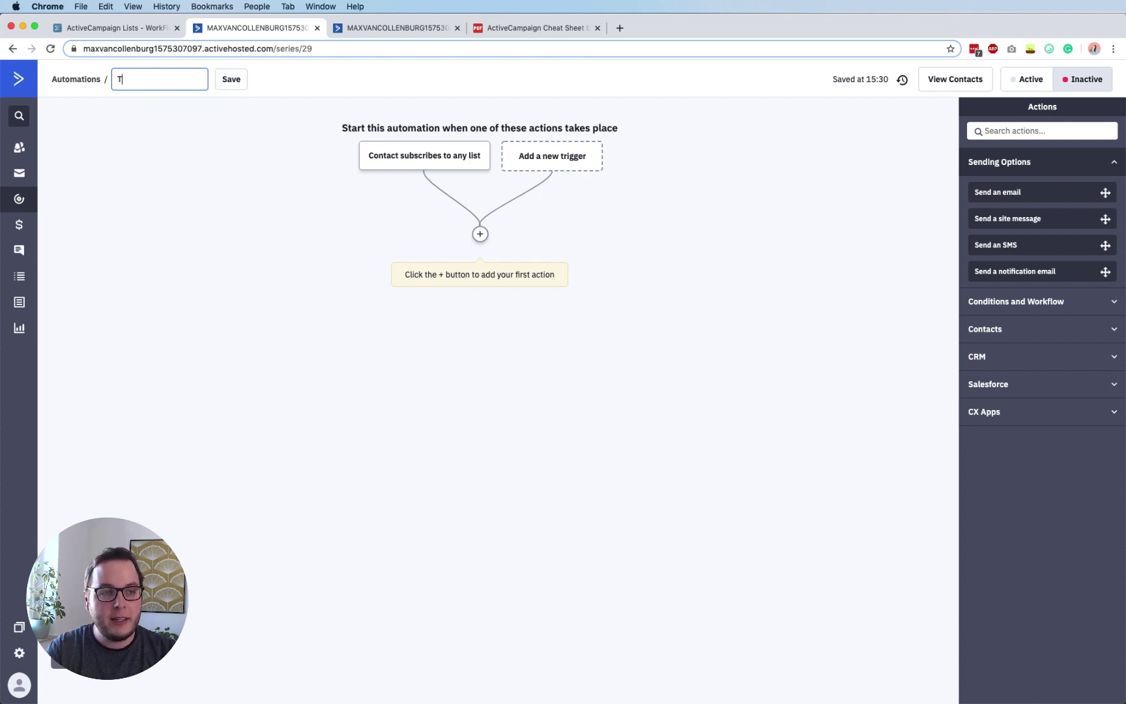
type("ag new subscribers")
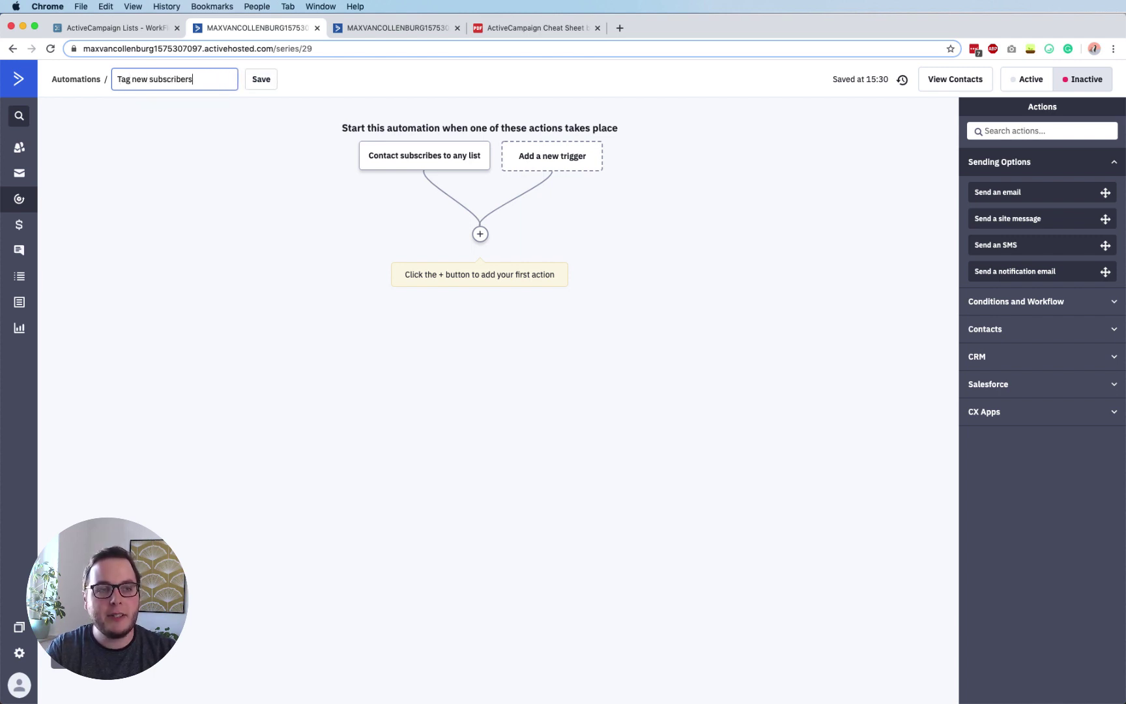
key("Return")
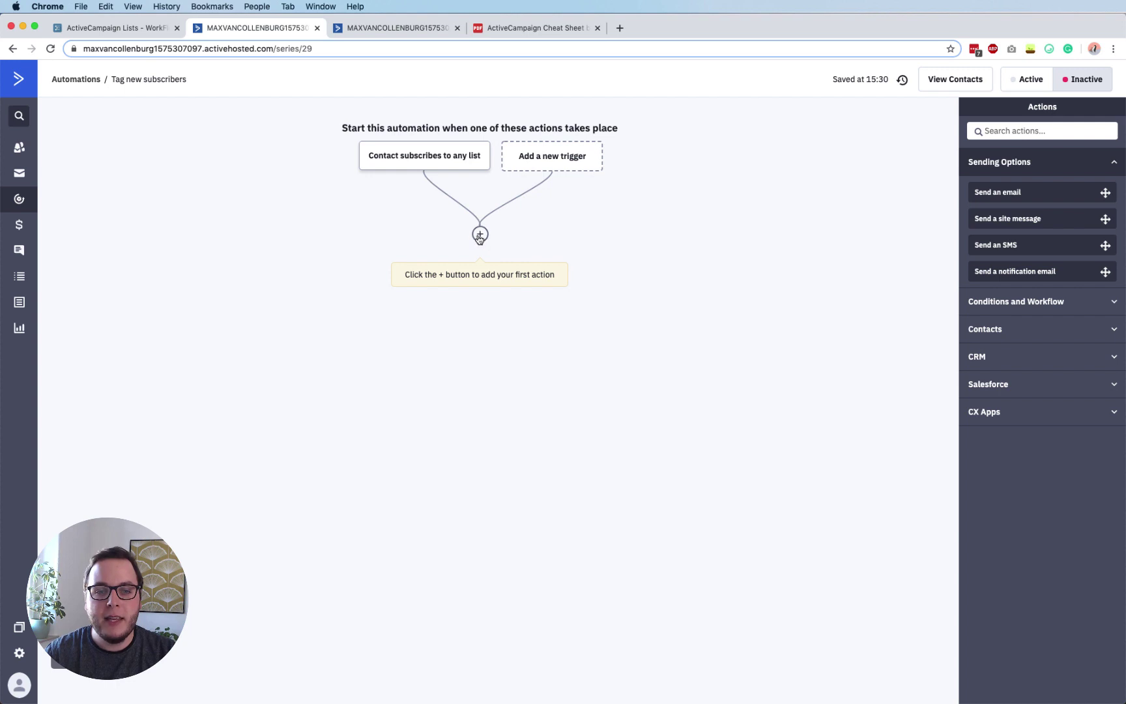
Add a first action that gives contacts the tag "[Event] Joined the list very recently"
left_click(479, 236)
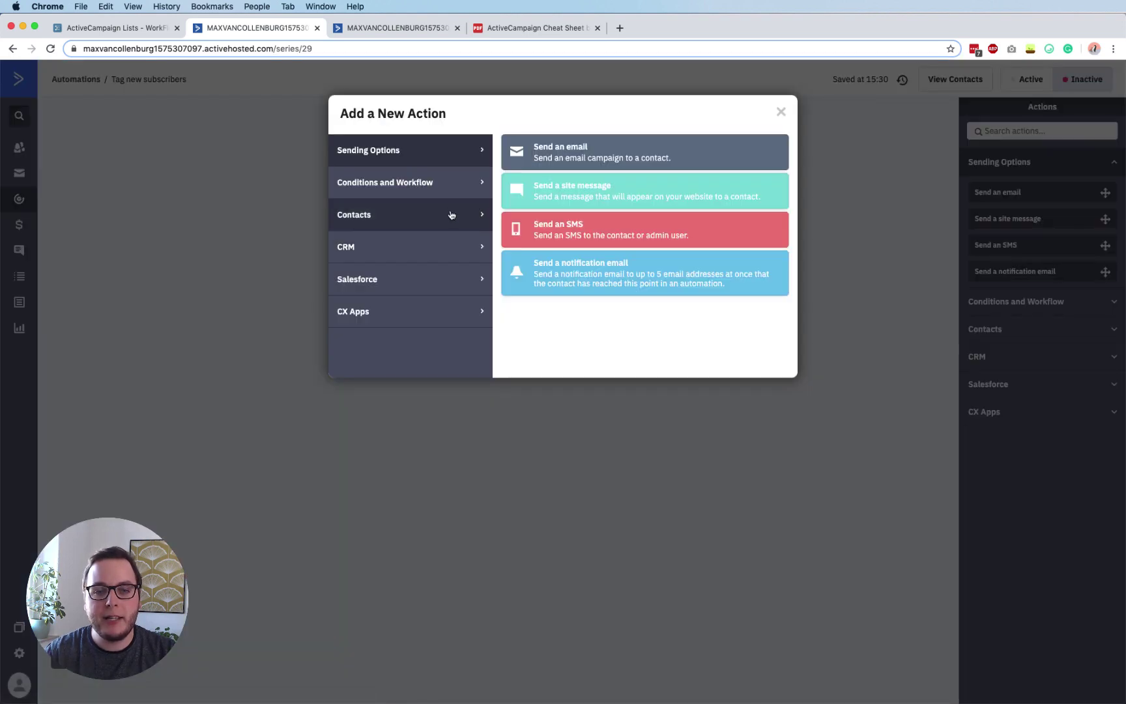
left_click(431, 189)
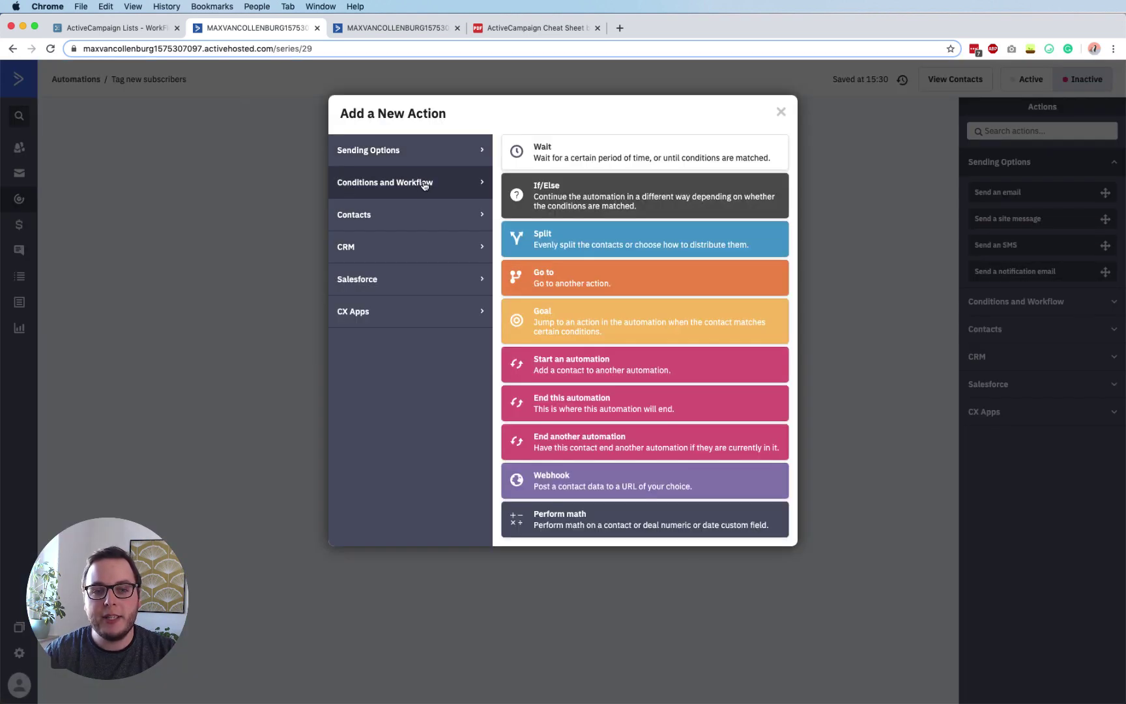
left_click(389, 217)
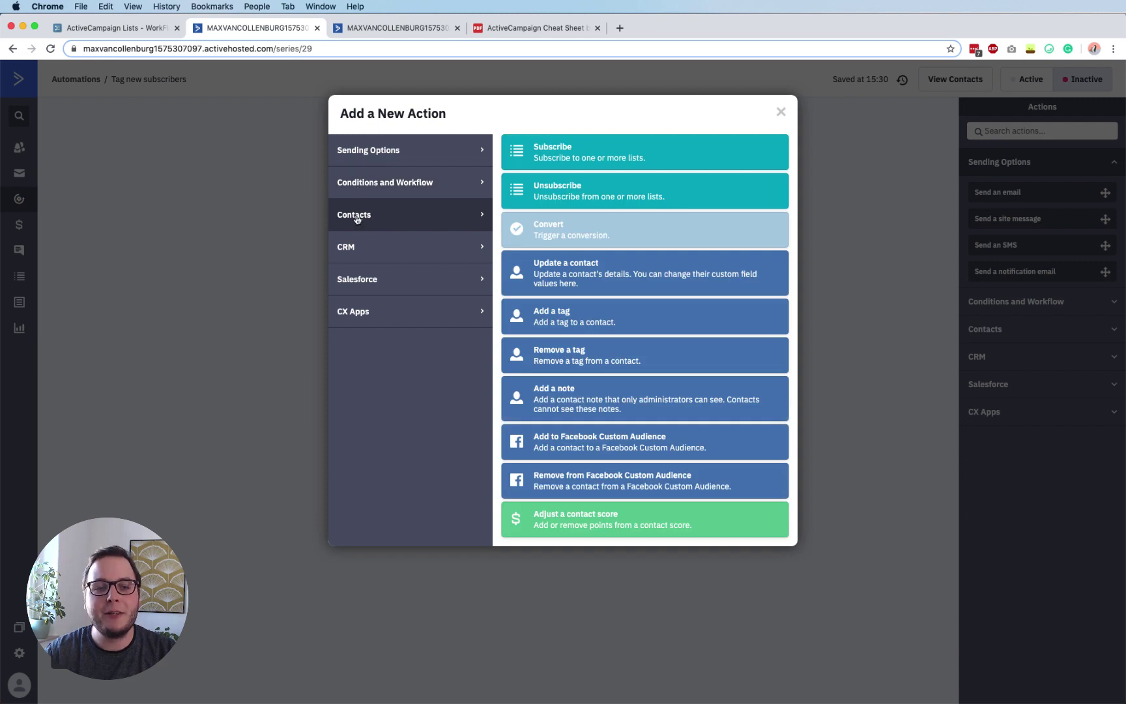
left_click(561, 318)
left_click(438, 220)
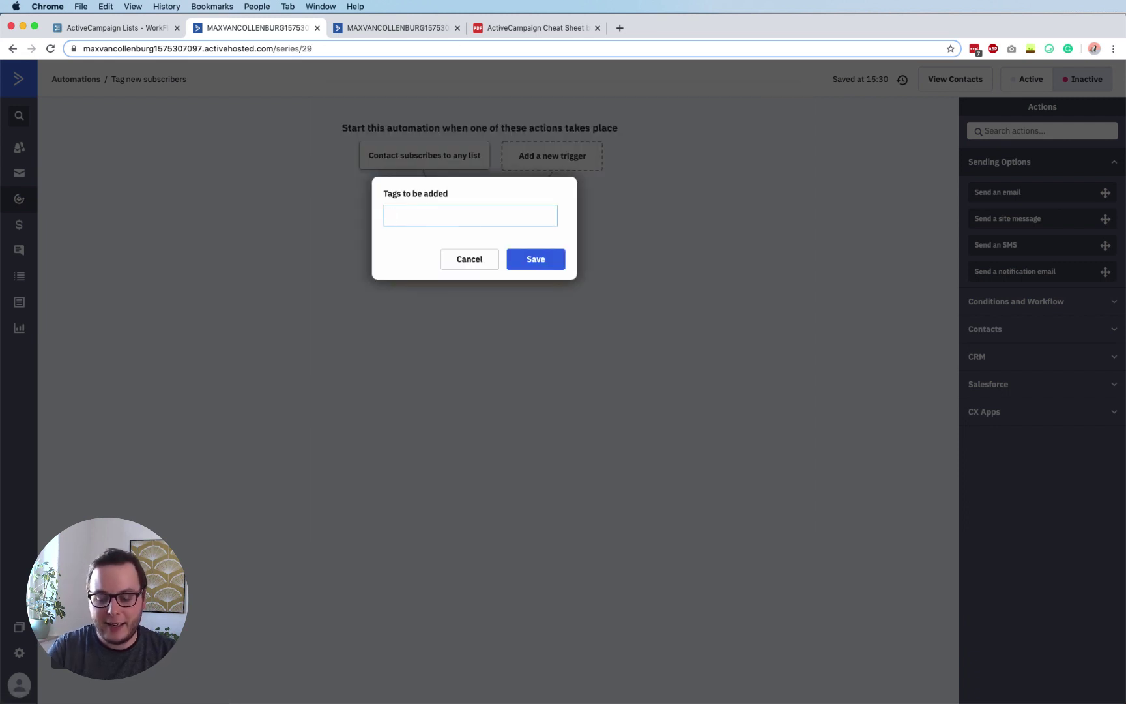
type("[Event")
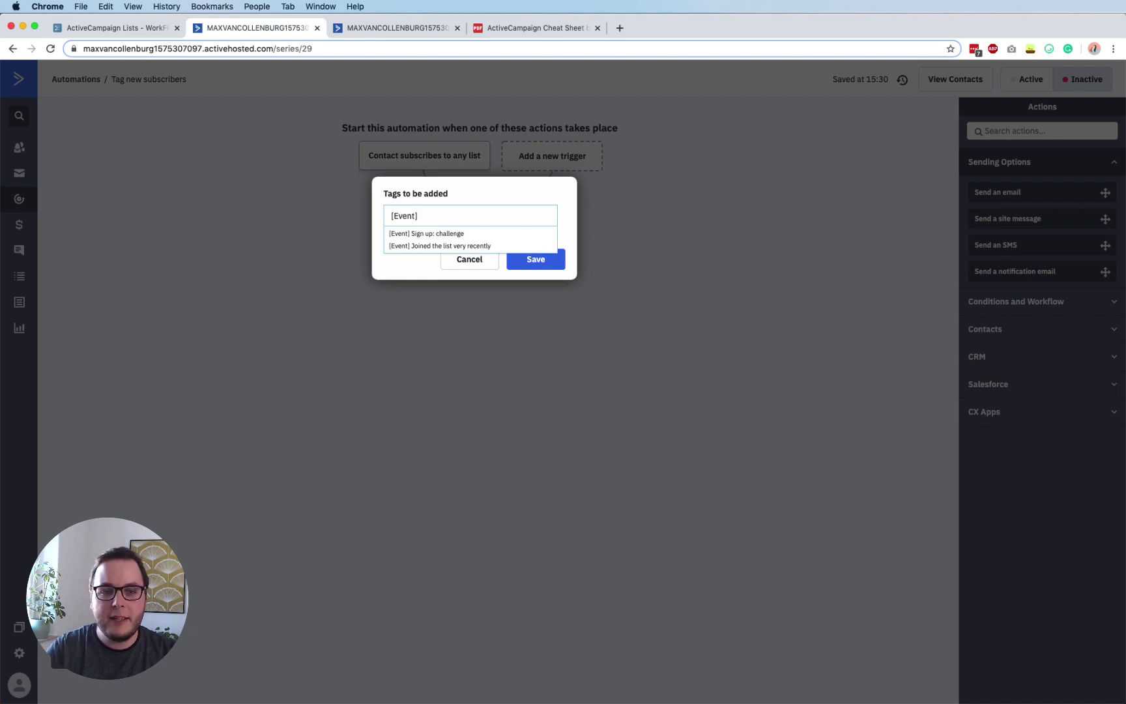
left_click(433, 246)
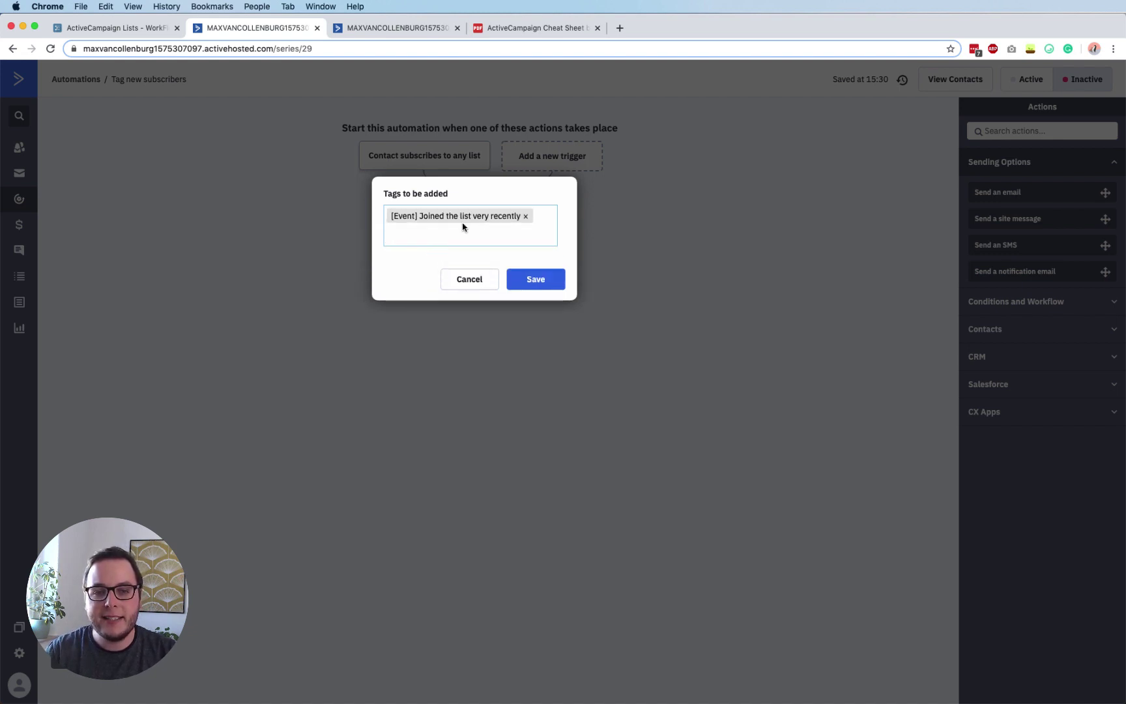
left_click(534, 279)
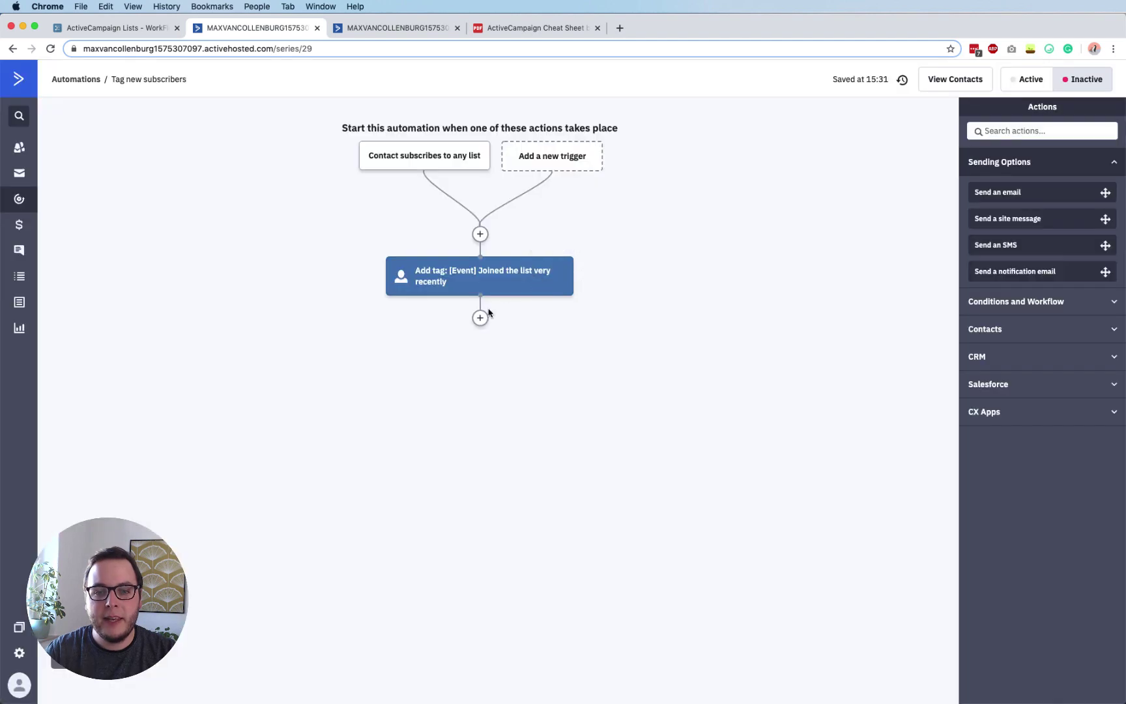
Add a wait of 15 minutes after the add-tag action
left_click(483, 318)
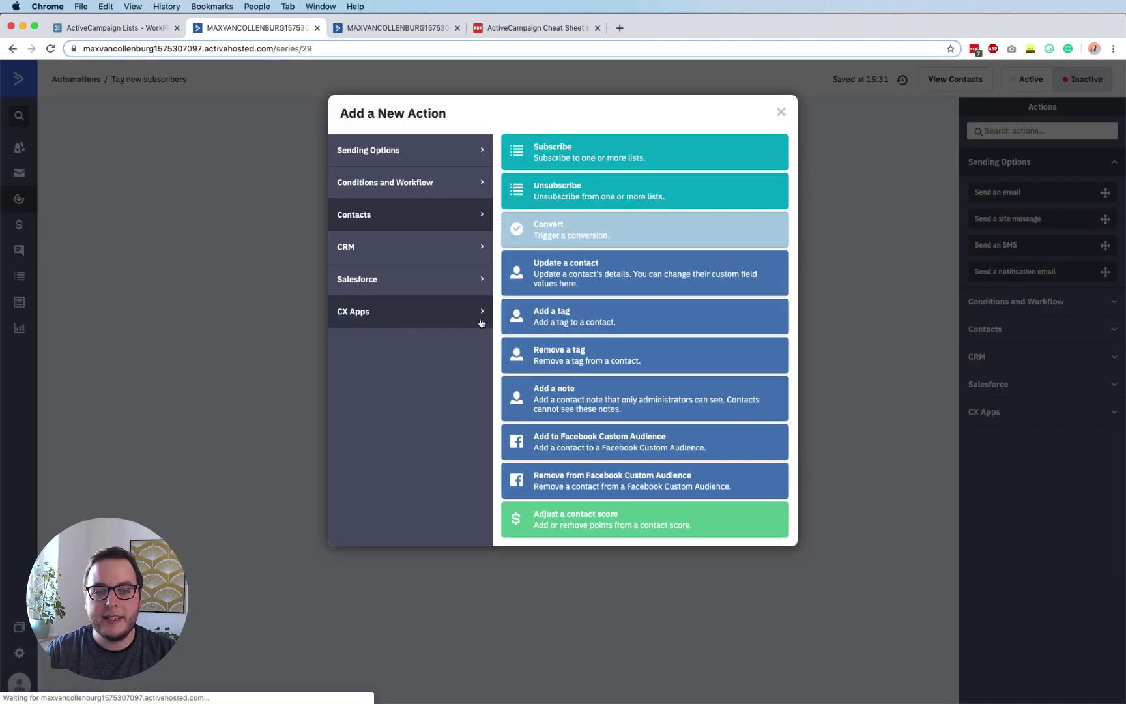
left_click(458, 194)
left_click(521, 157)
left_click(417, 313)
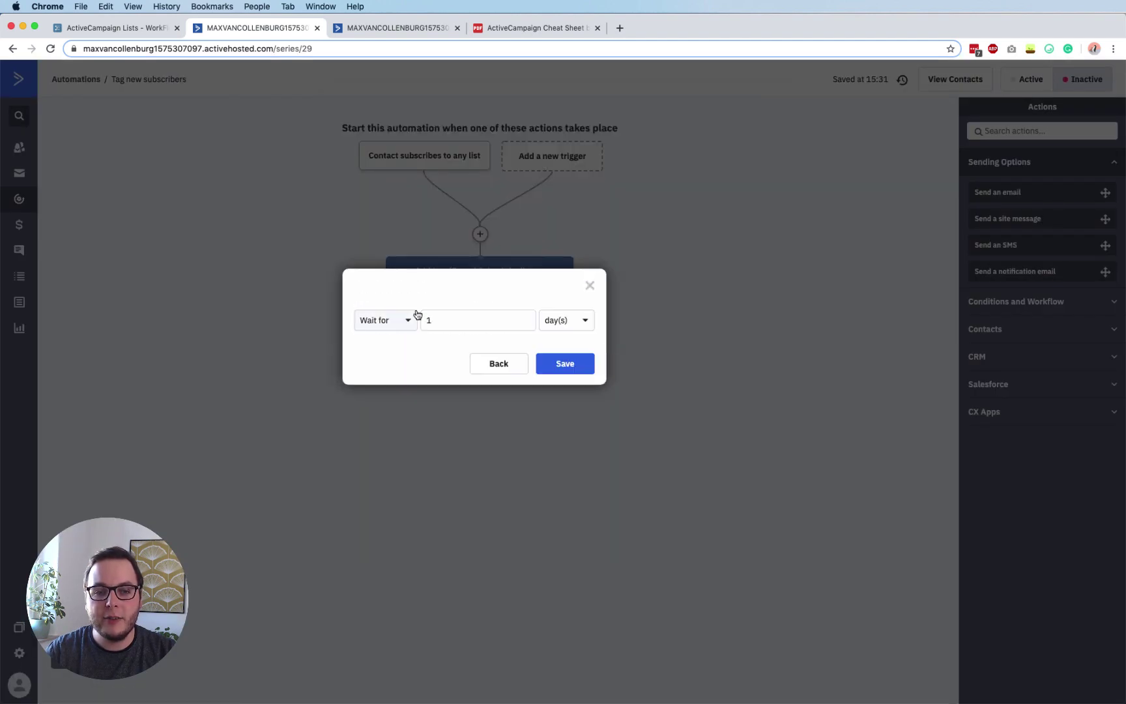
left_click(467, 320)
type("5")
left_click(559, 325)
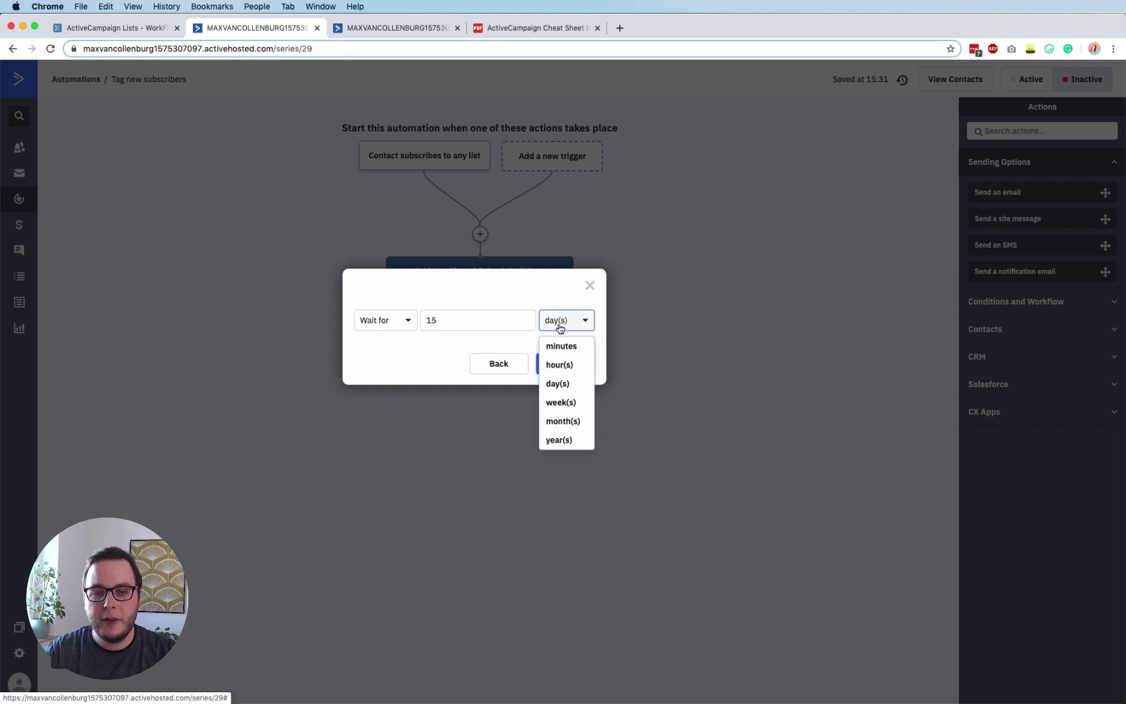
left_click(561, 346)
left_click(559, 364)
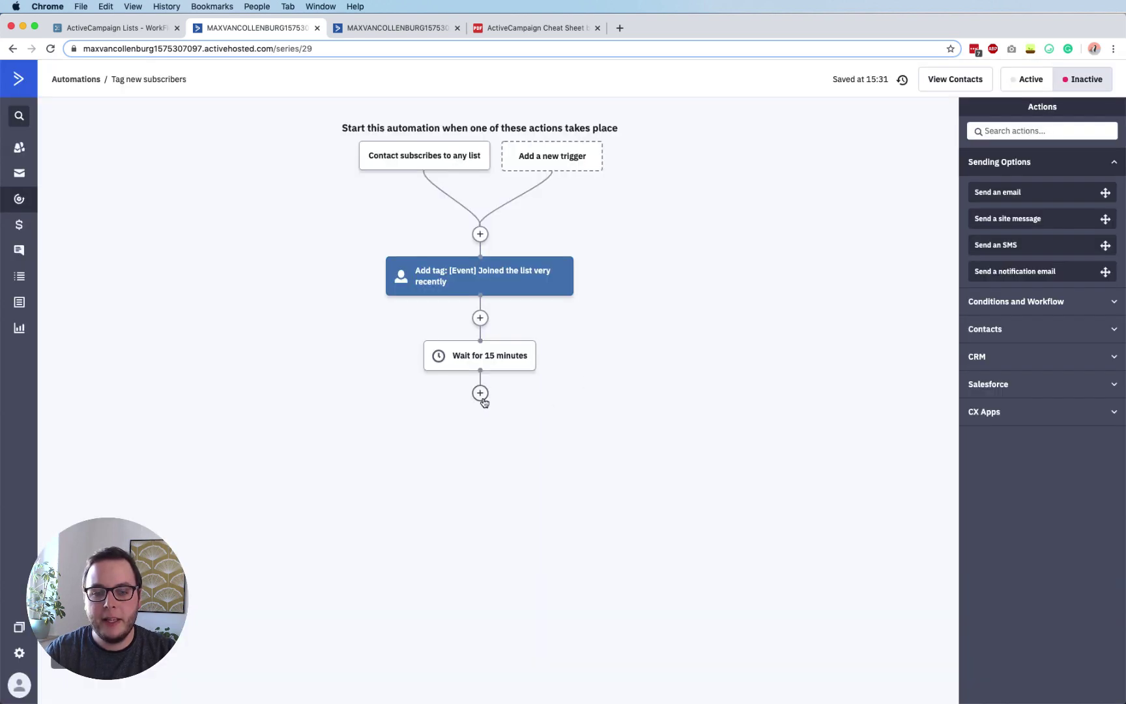
Add an action after the wait that removes the tag "[Event] Joined the list very recently"
left_click(482, 395)
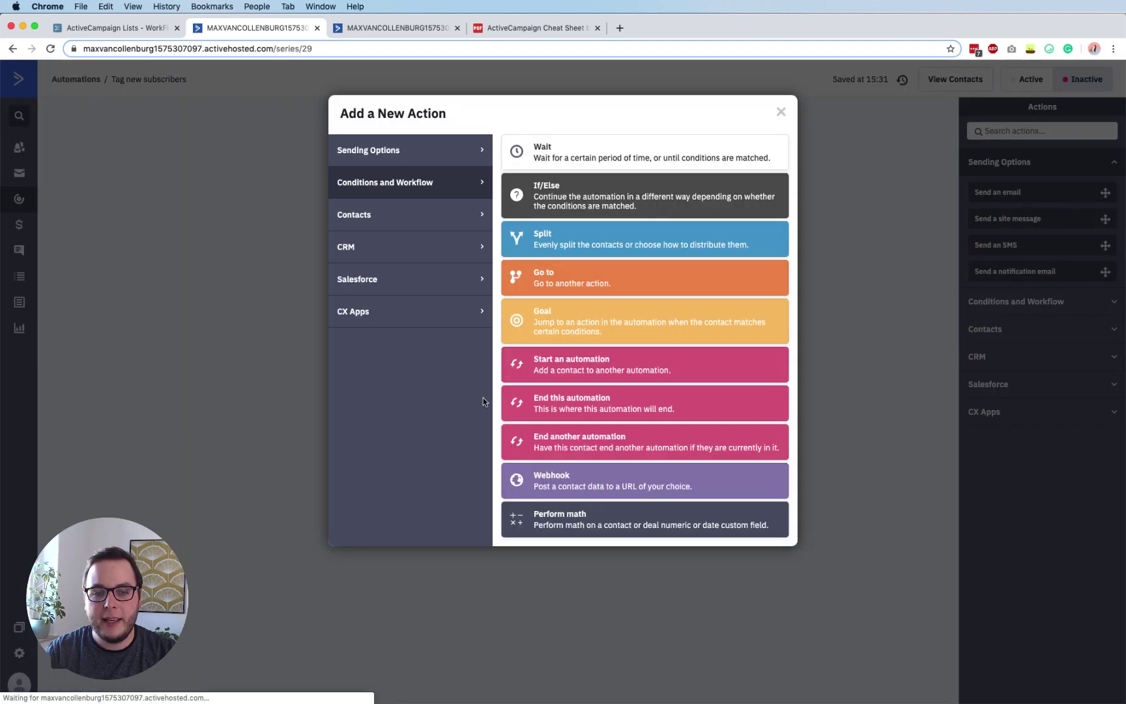
left_click(472, 226)
left_click(565, 355)
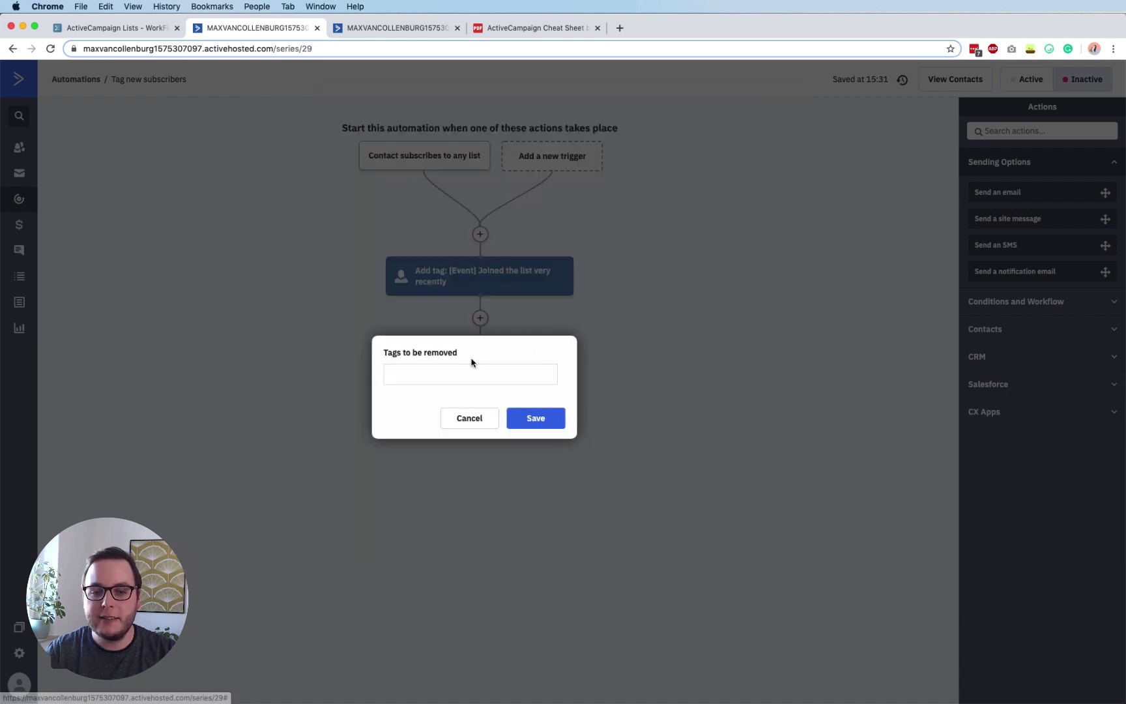
left_click(468, 374)
type("[Evn")
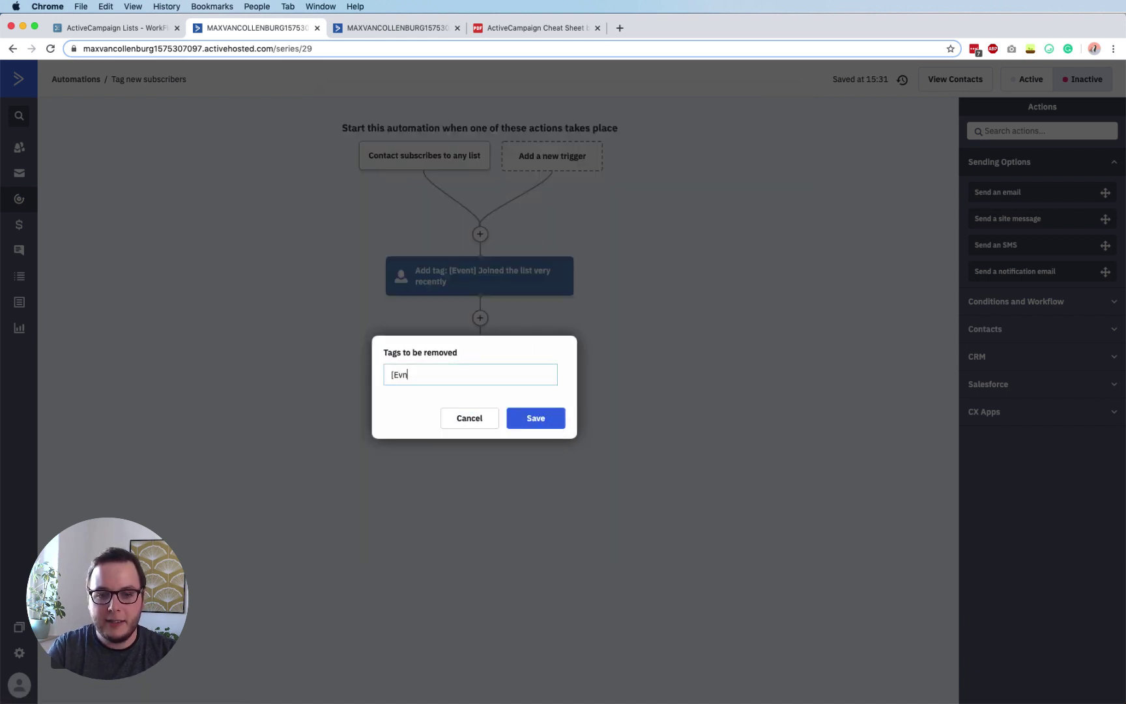
key("BackSpace")
type("ent")
left_click(468, 406)
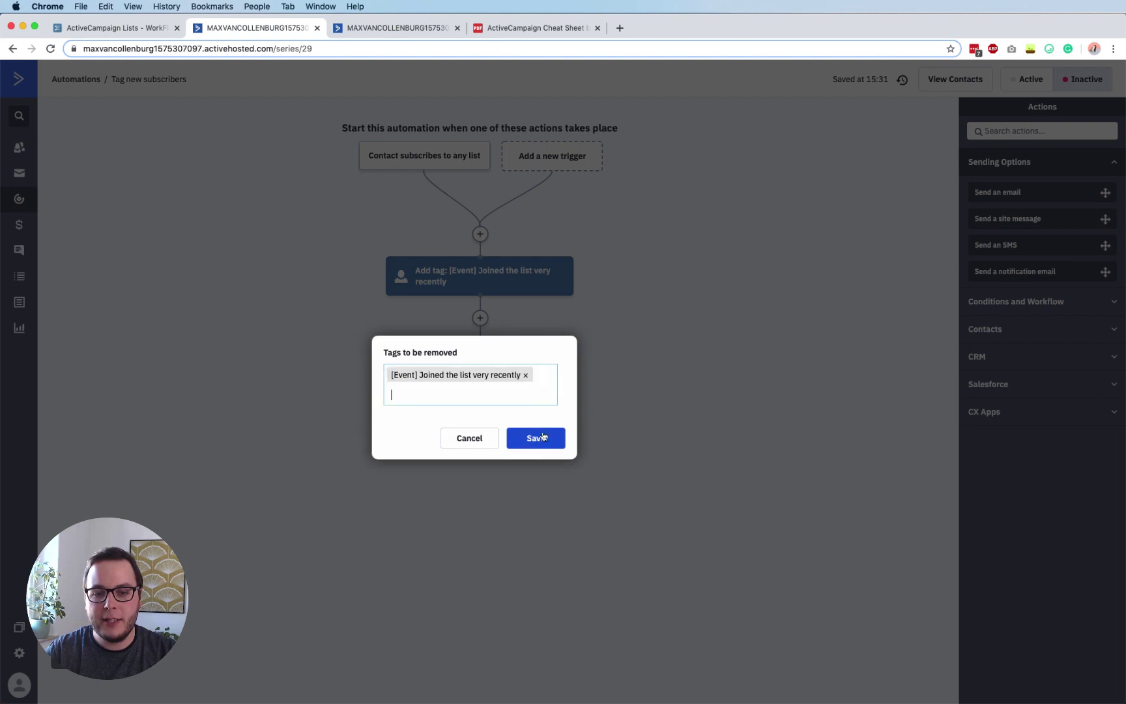
left_click(543, 437)
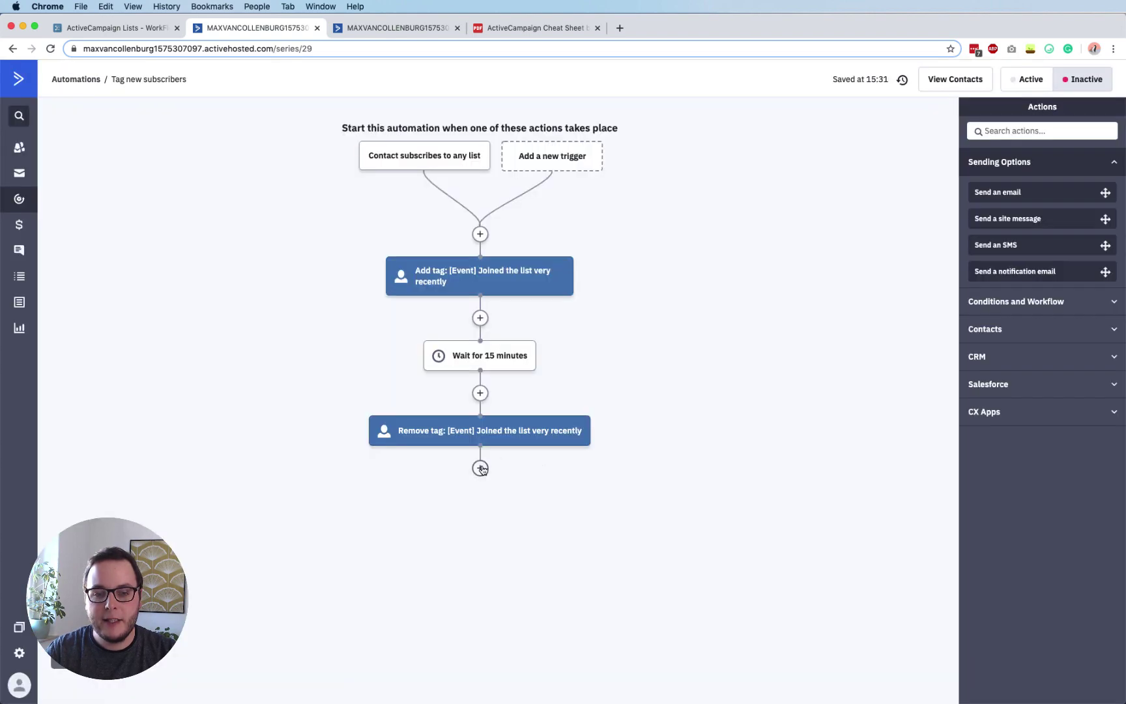
Finish the workflow with an "End this automation" action below the tag removal
left_click(480, 468)
left_click(426, 186)
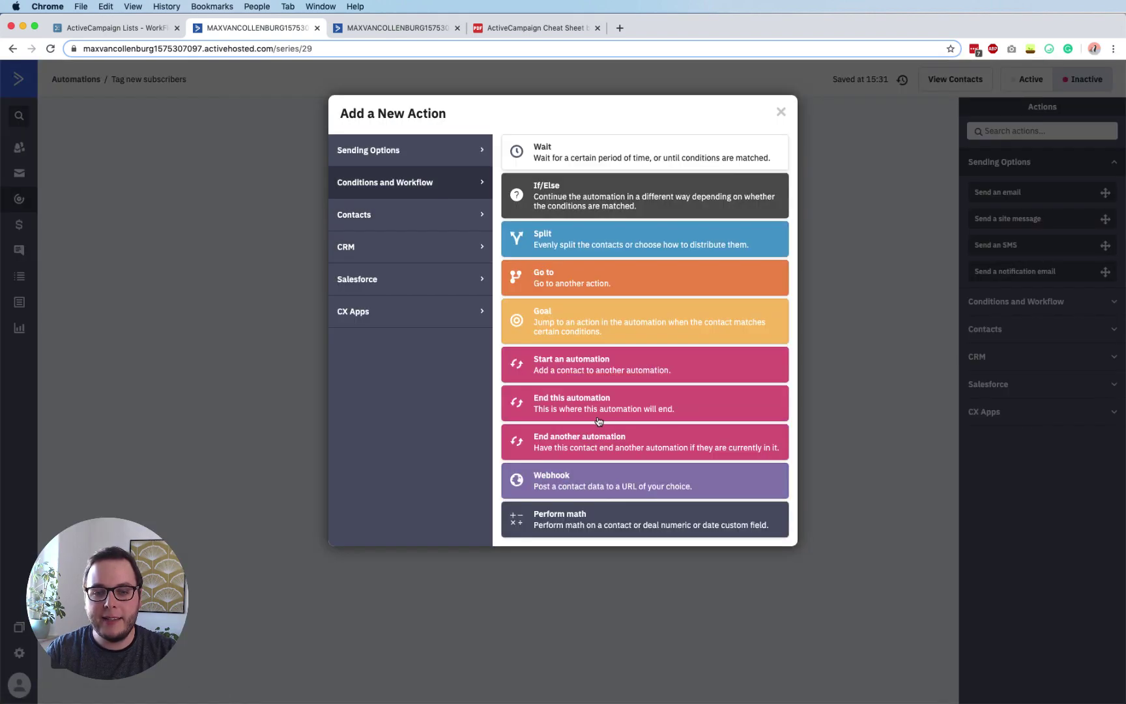
left_click(598, 417)
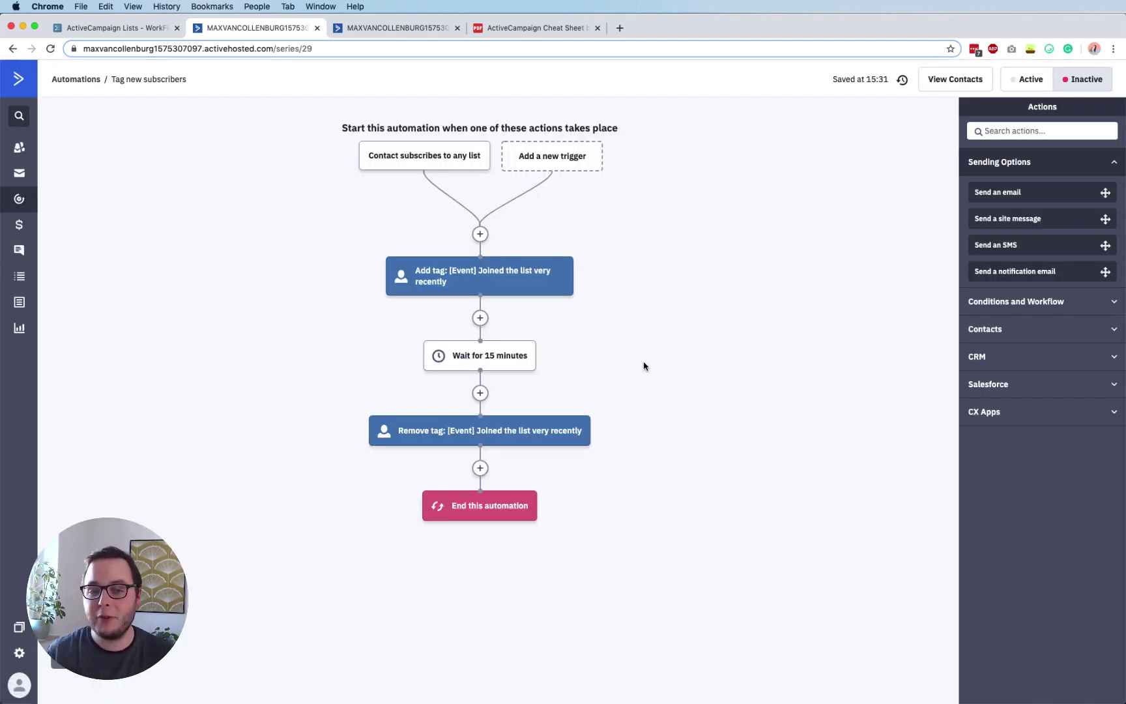
mouse_move(492, 275)
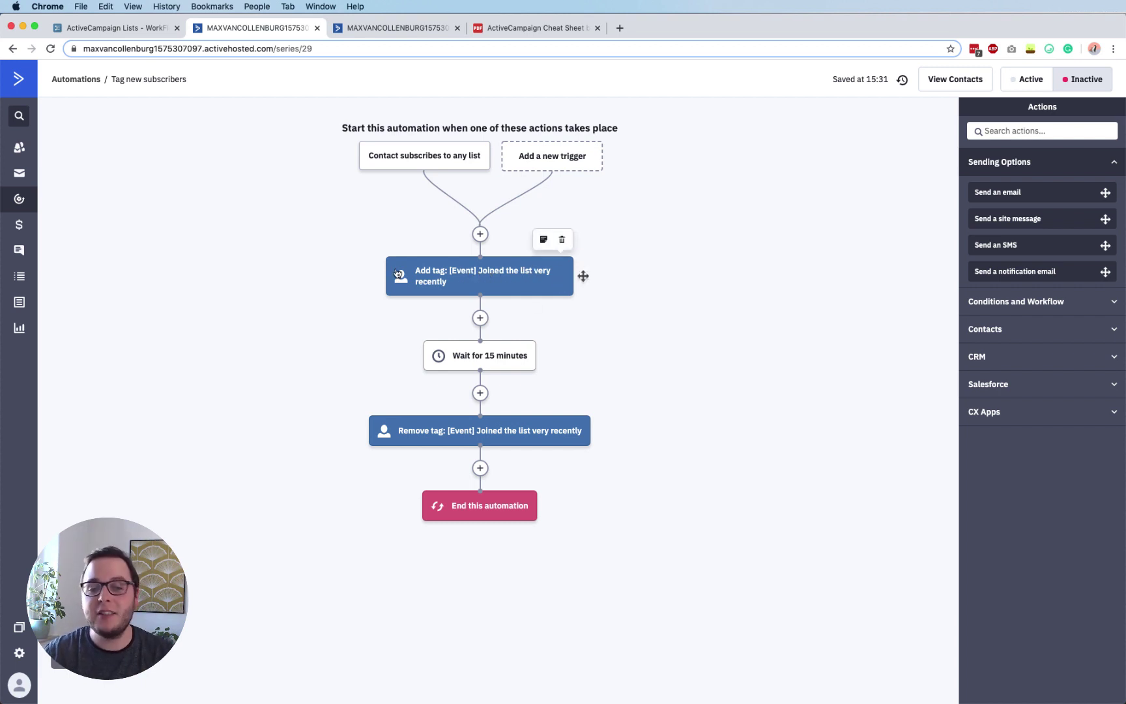
Open the first email of the Lead Magnet Delivery automation, "Checklist for %FIRSTNAME|TITLECASE%", in the email designer
mouse_move(495, 362)
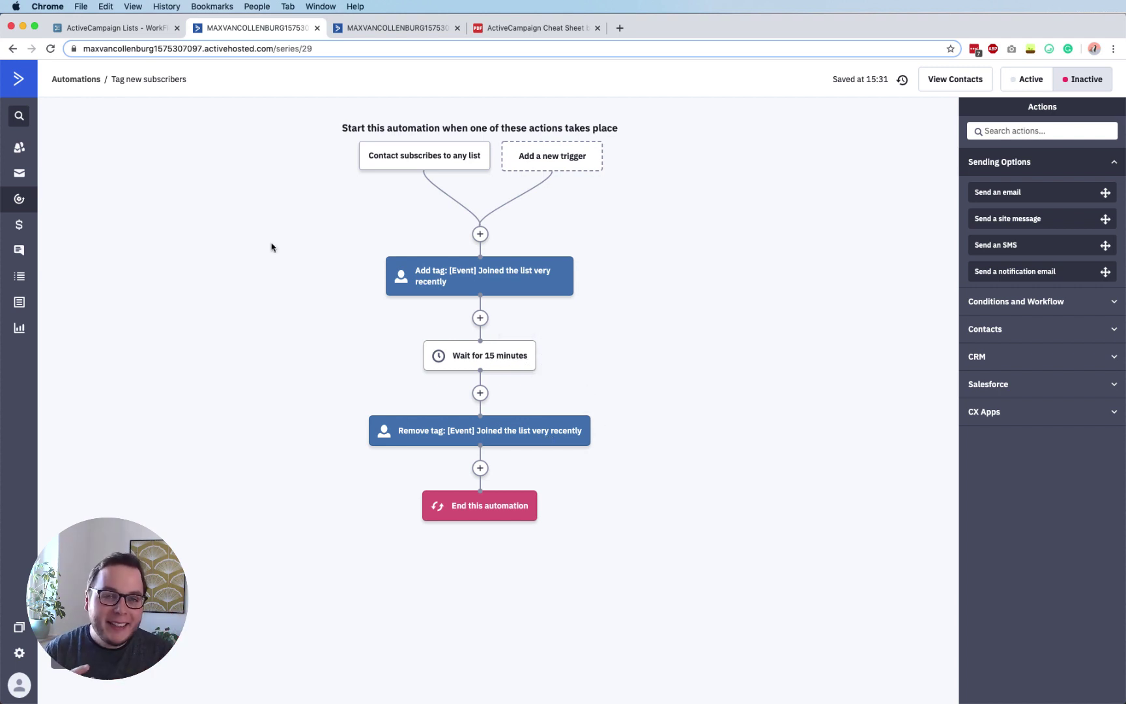
left_click(19, 199, "super")
left_click(395, 29)
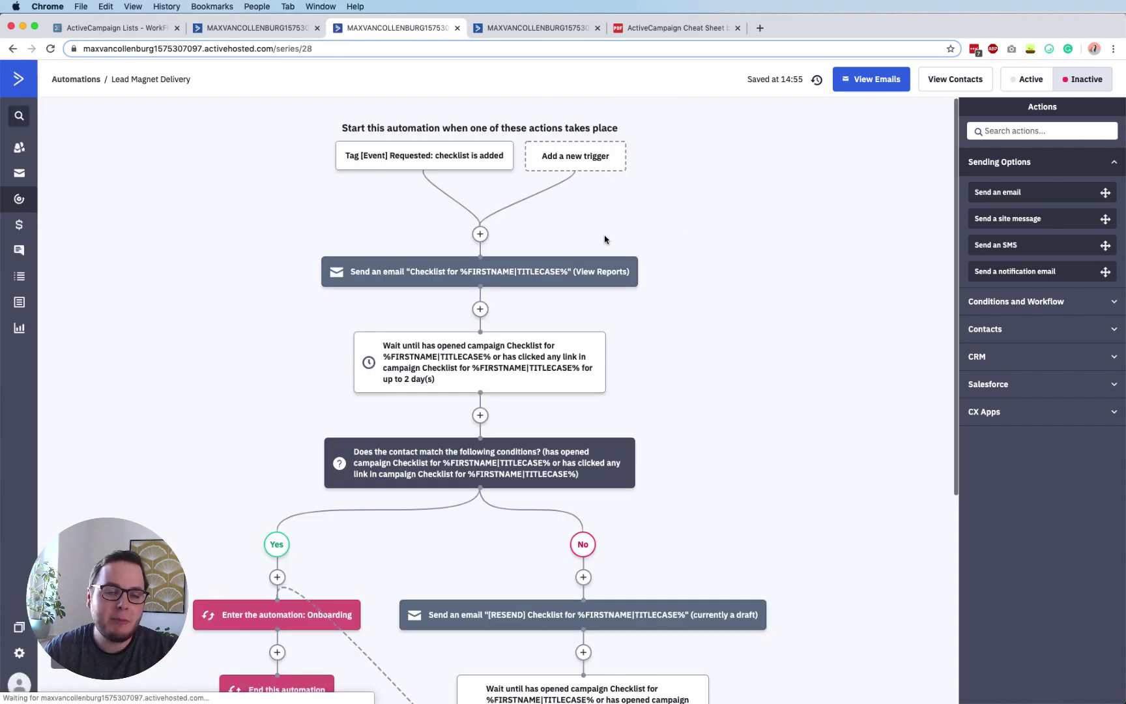
left_click(520, 267)
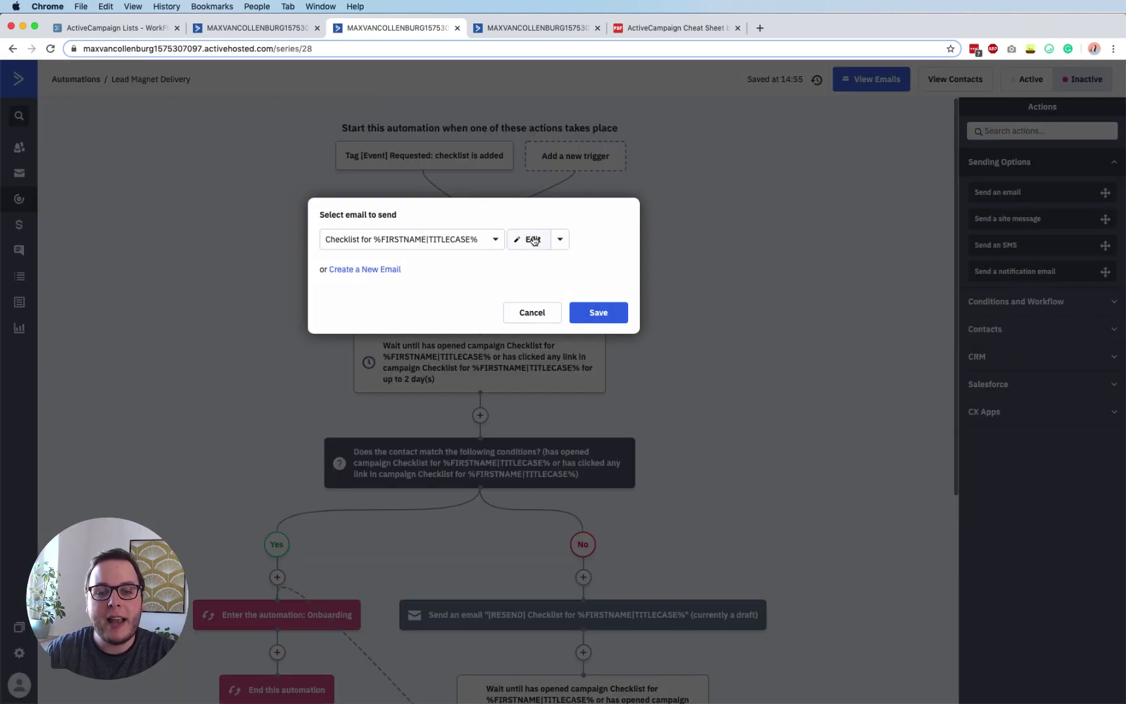
left_click(533, 240)
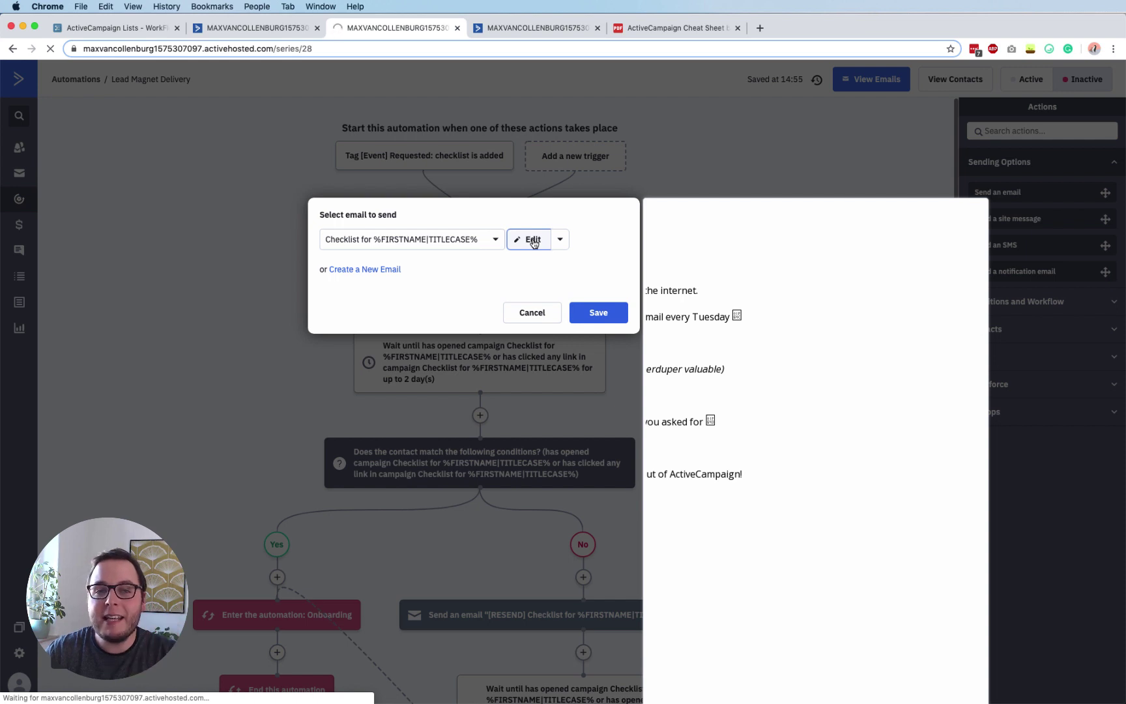
left_click(257, 28)
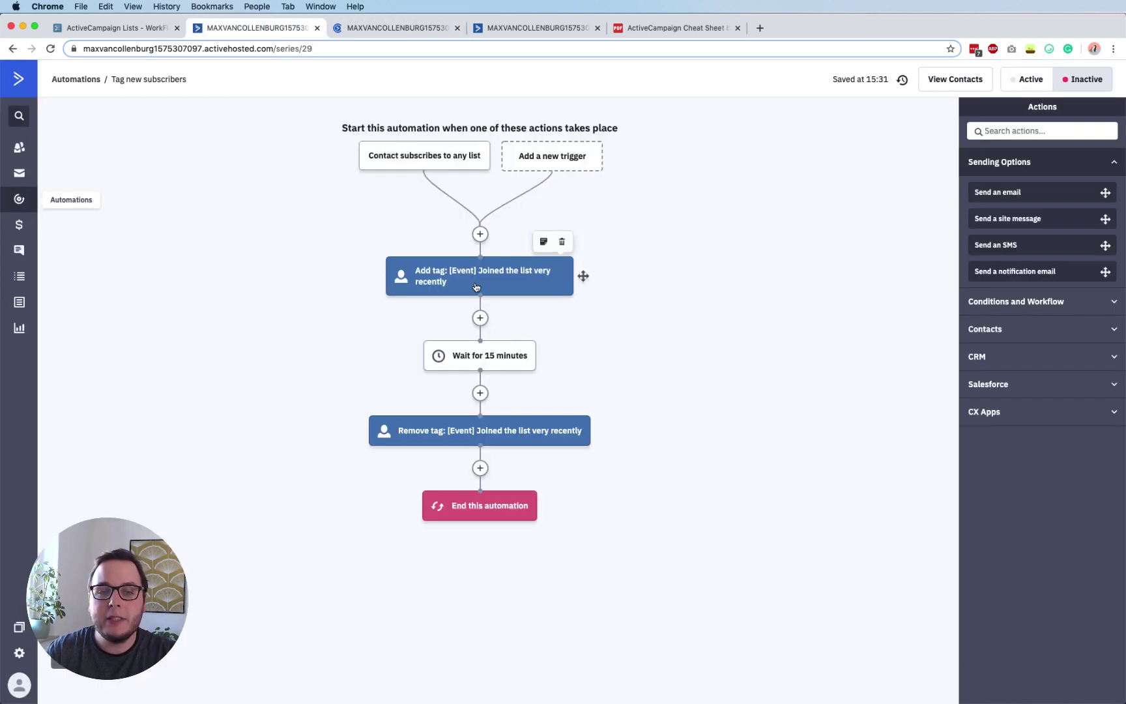
left_click(401, 34)
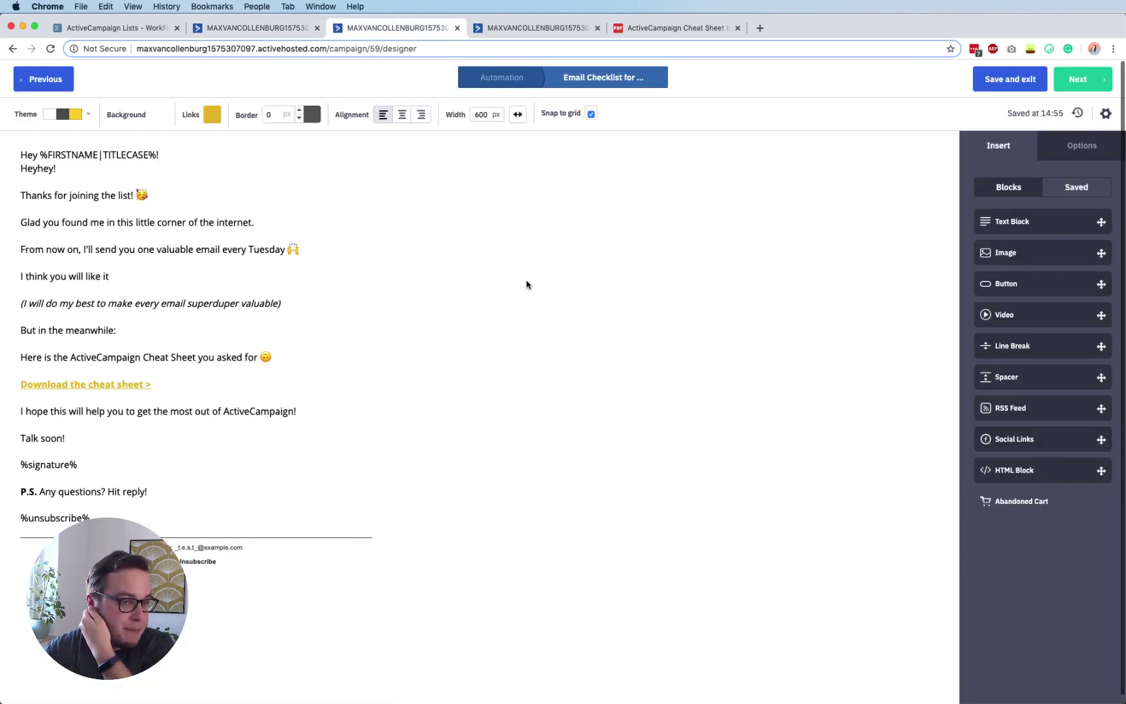
Inspect the display conditions of the "Thanks for joining the list!" text block and close them without changes
left_click(93, 155)
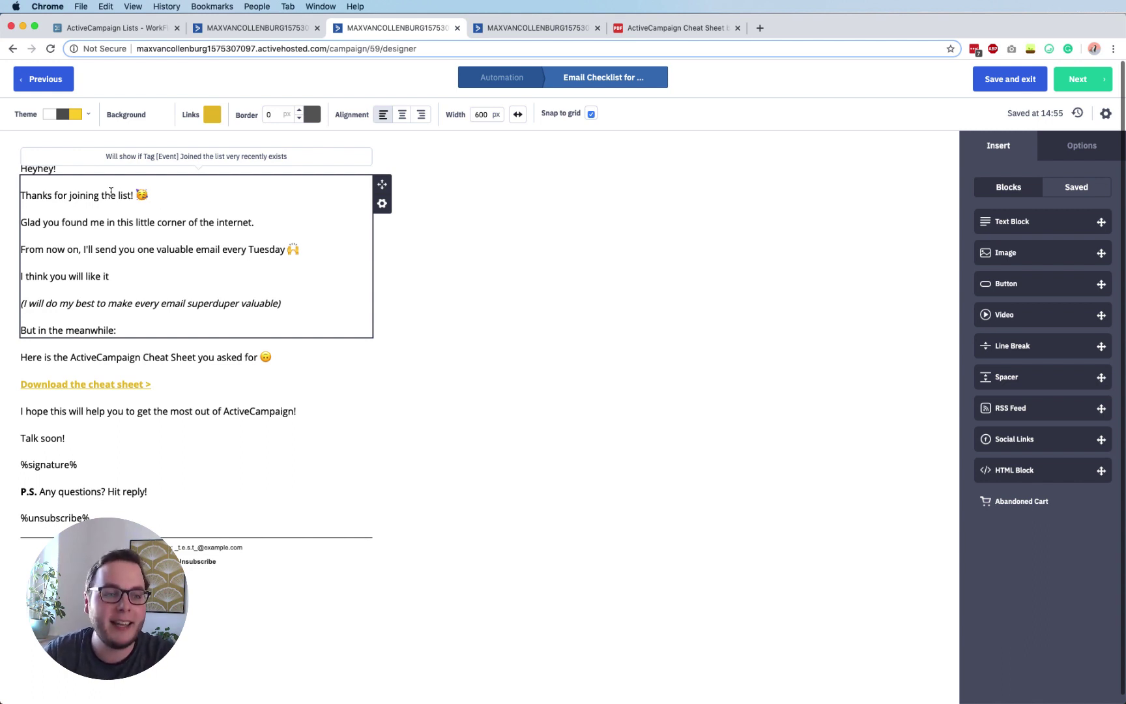
left_click(382, 204)
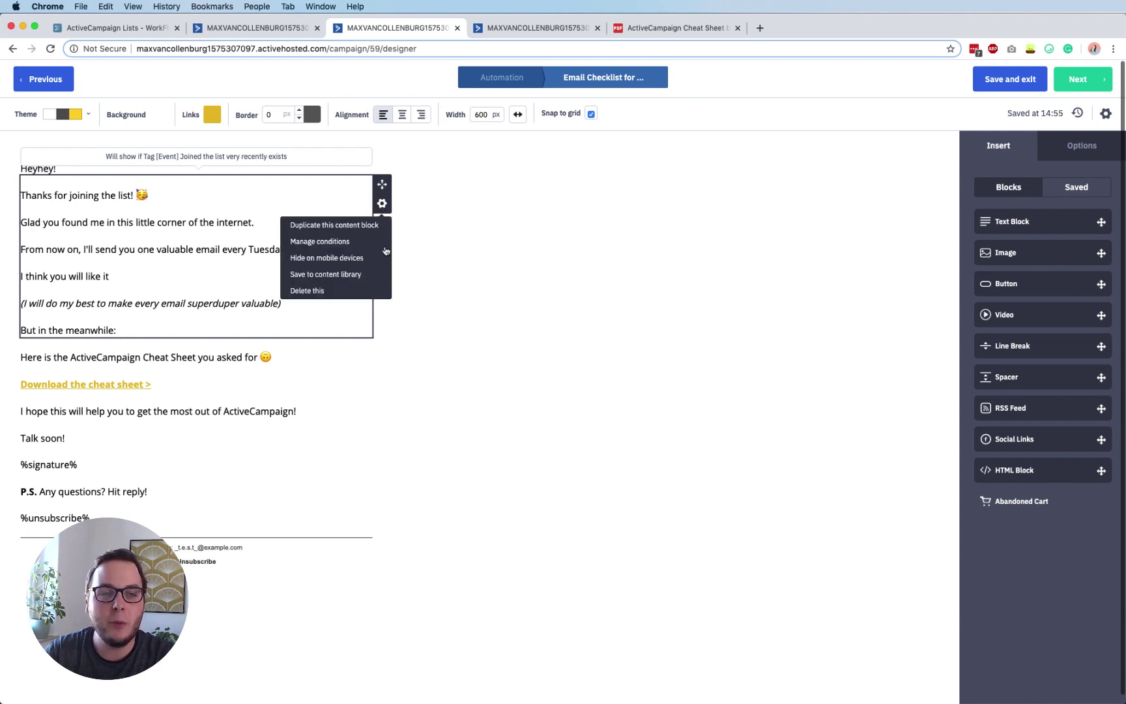
left_click(324, 246)
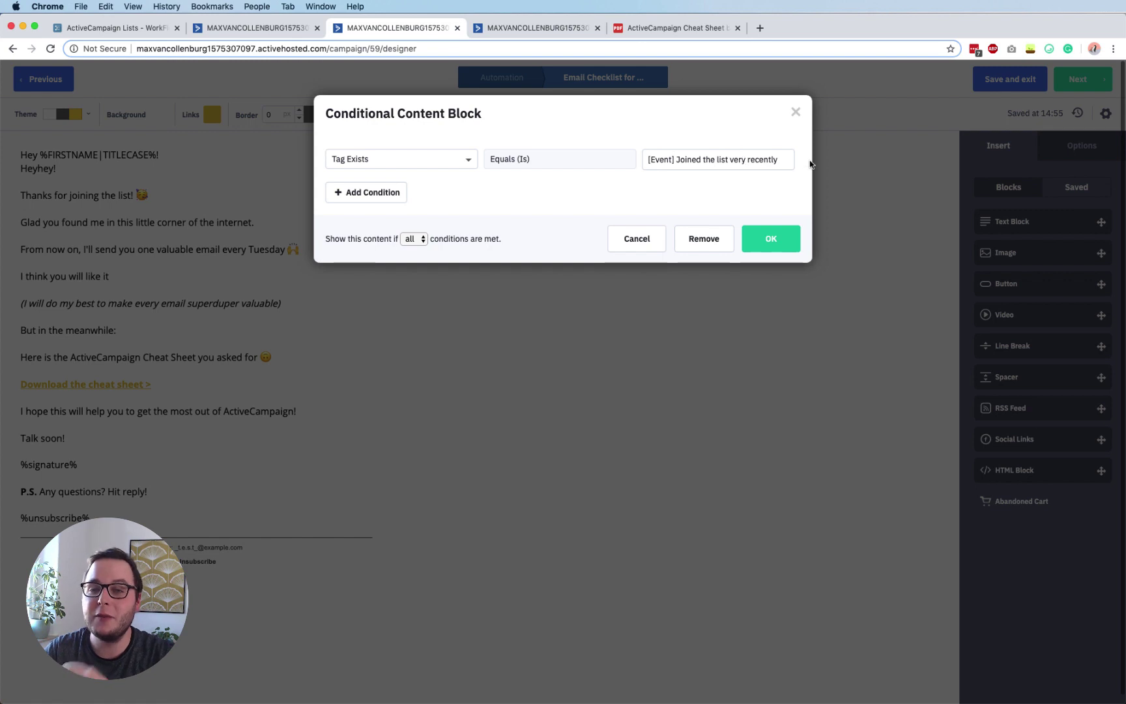
left_click(796, 112)
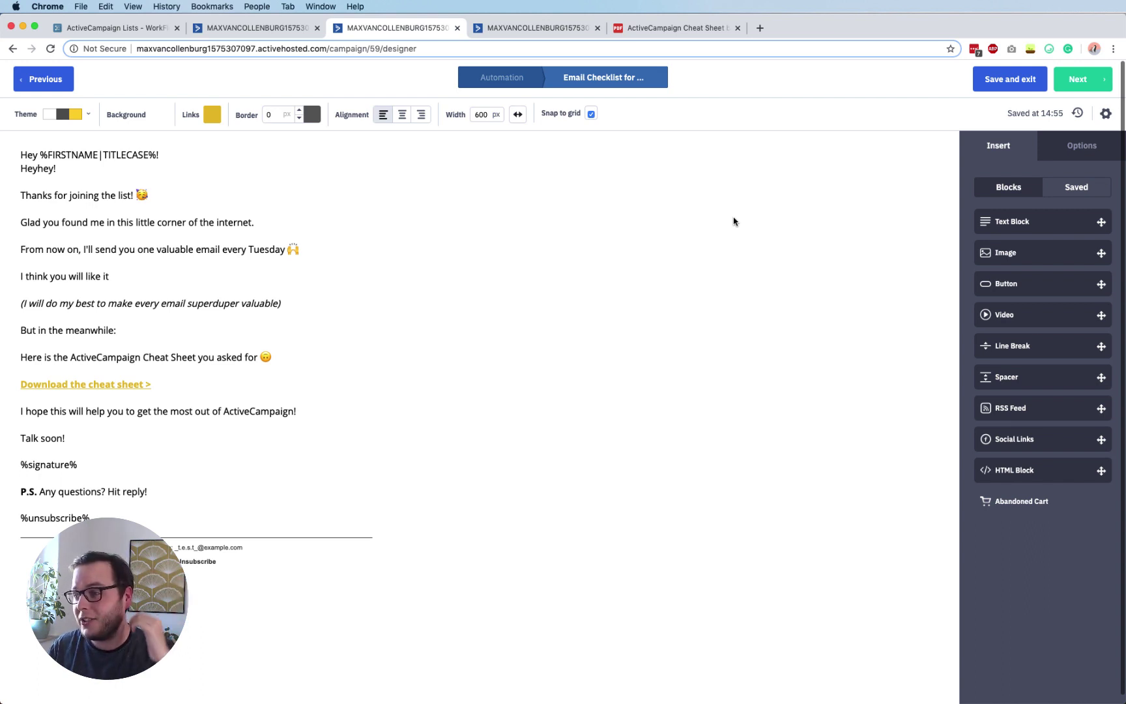
Check the wait action in the "Tag new subscribers" automation, and save and exit the checklist email
left_click(261, 28)
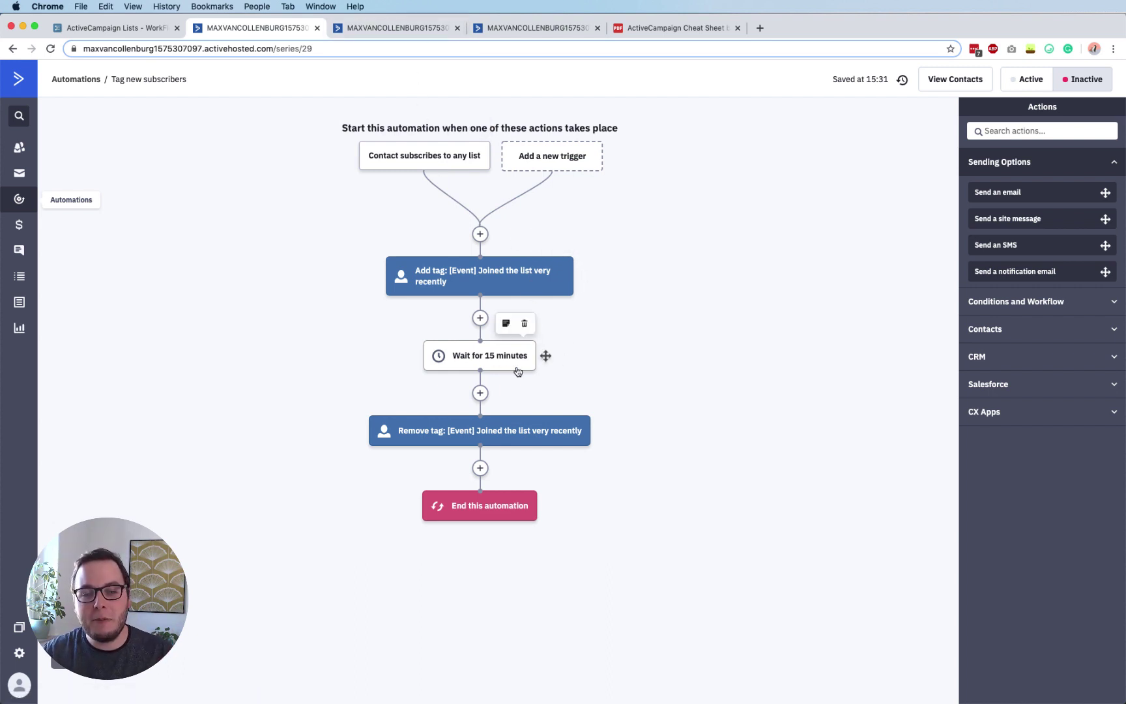
left_click(420, 29)
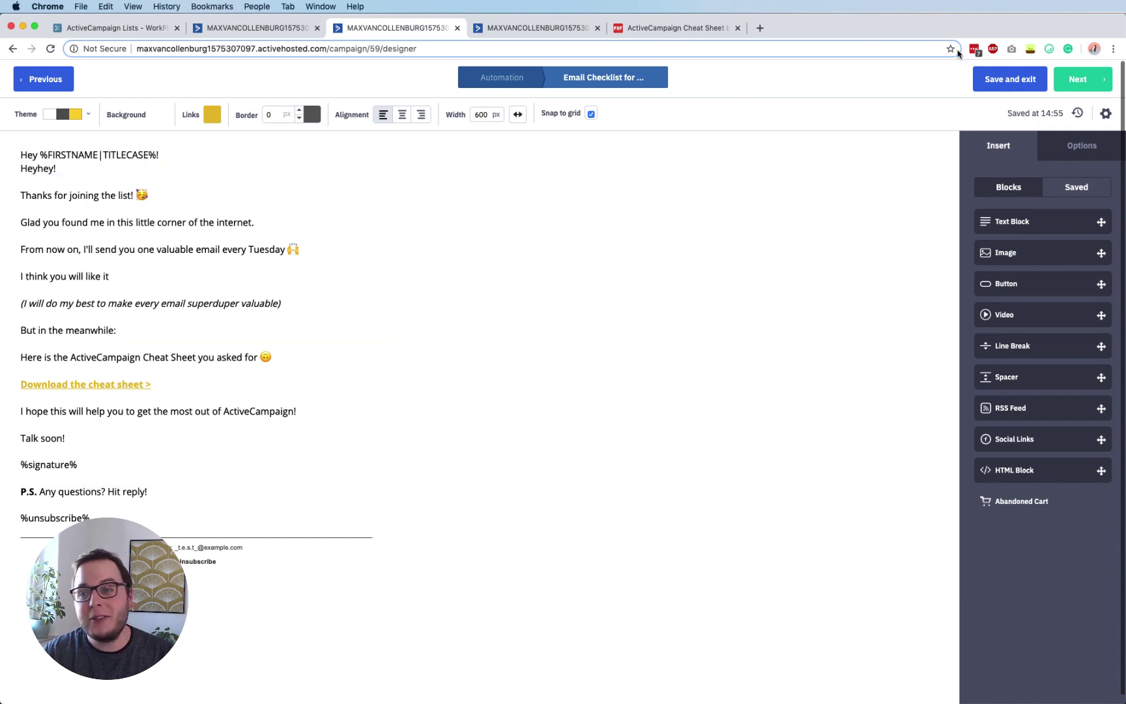
left_click(1010, 79)
In the WorkFlowy outline, delete the empty bullet below the handy tricks and expand "Other things I want to mention"
key("super+1")
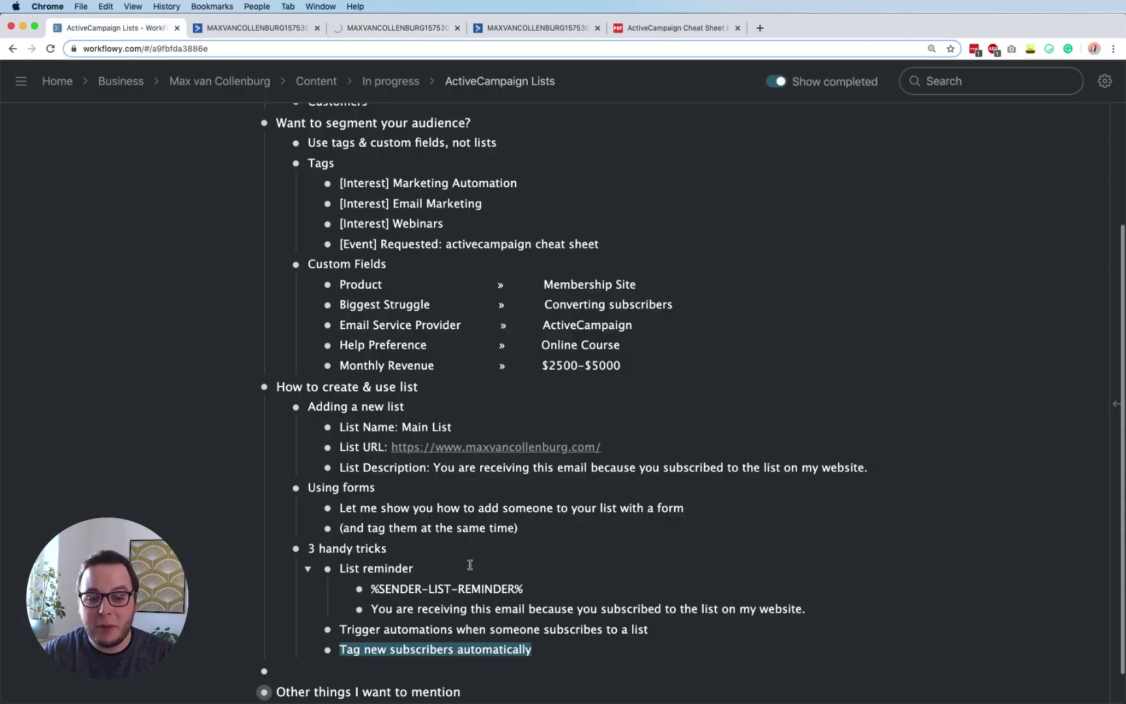
scroll(470, 564, "down", 1)
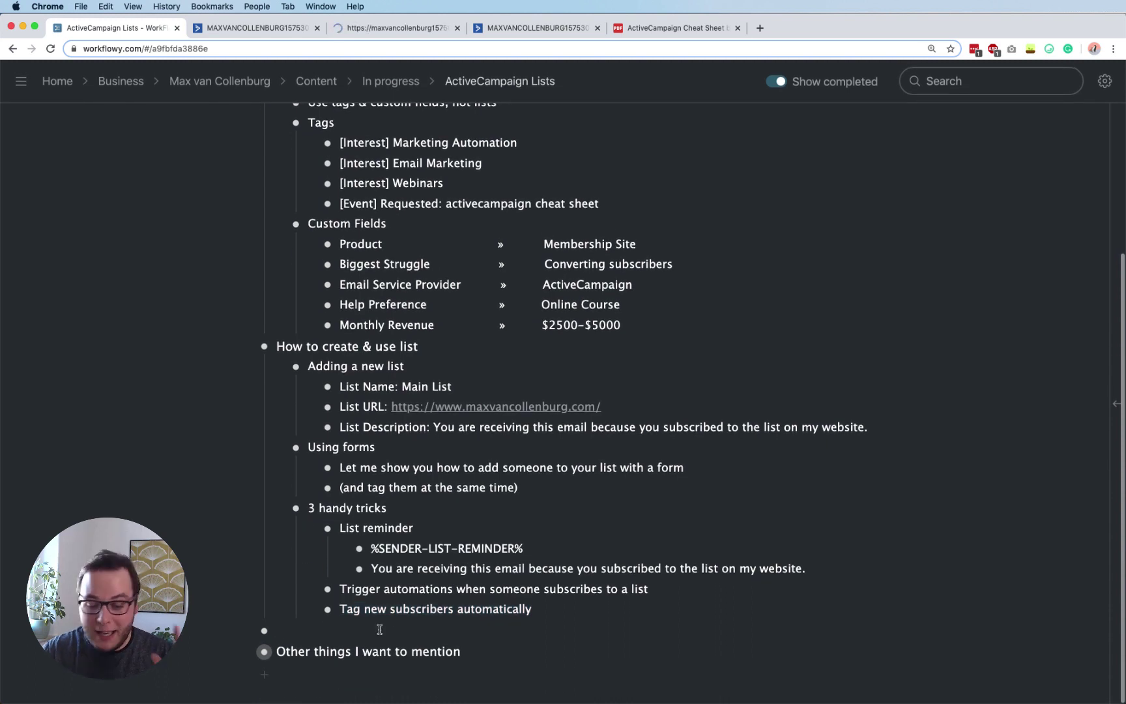
left_click(379, 629)
key("BackSpace")
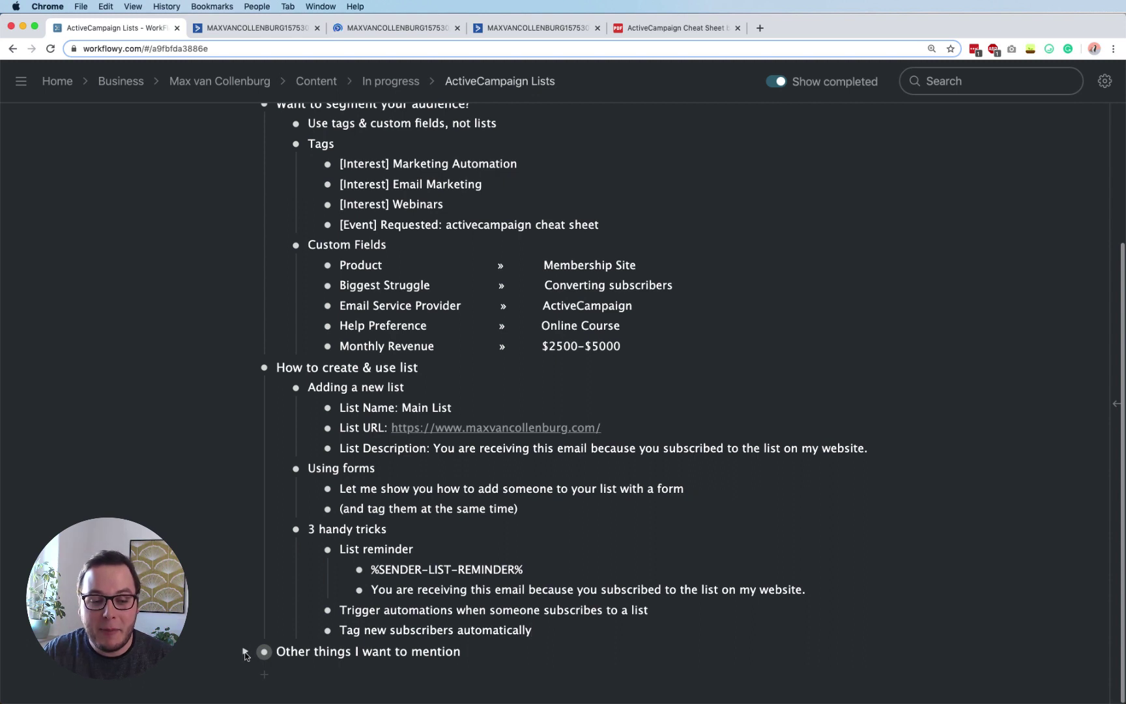
left_click(245, 653)
scroll(245, 654, "down", 1)
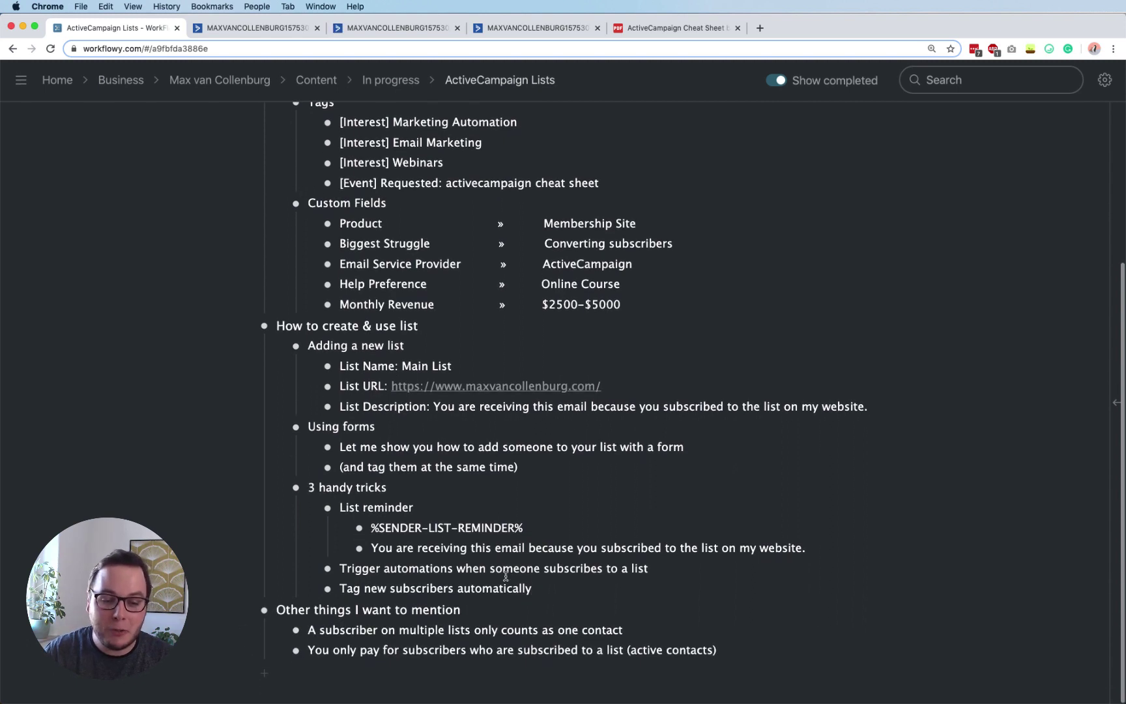
Review the note on subscribers on multiple lists together with the "Main List" and "Customers" entries near the outline's start
triple_click(414, 630)
left_click(415, 629)
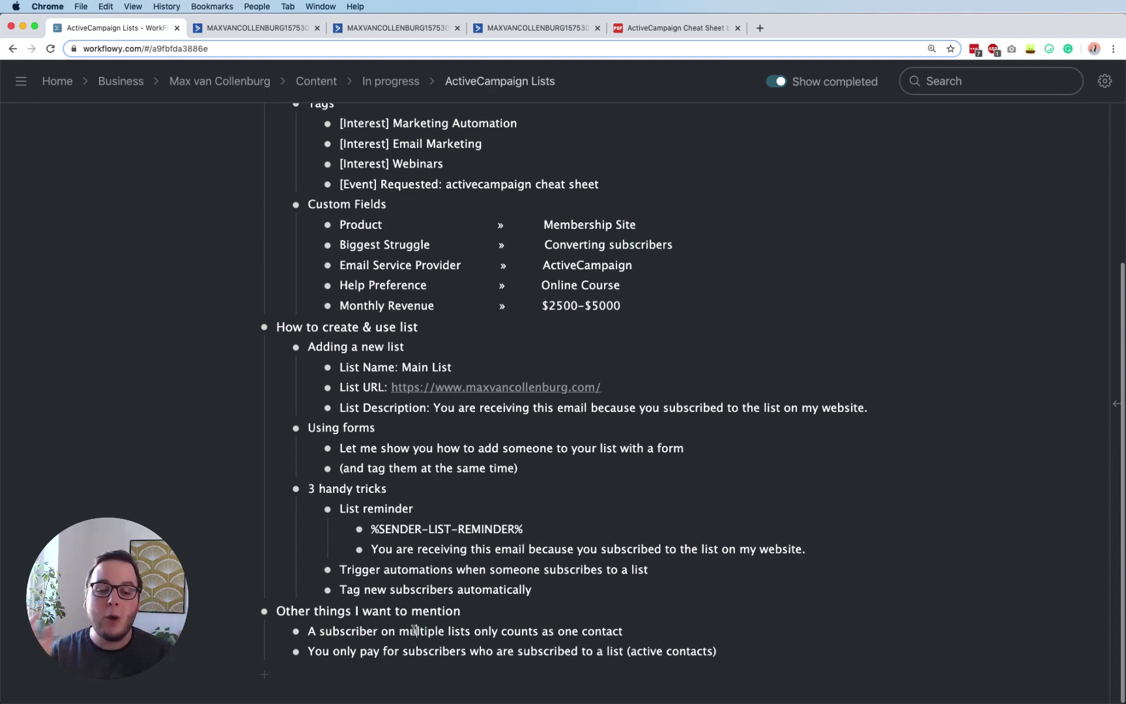
scroll(414, 630, "up", 10)
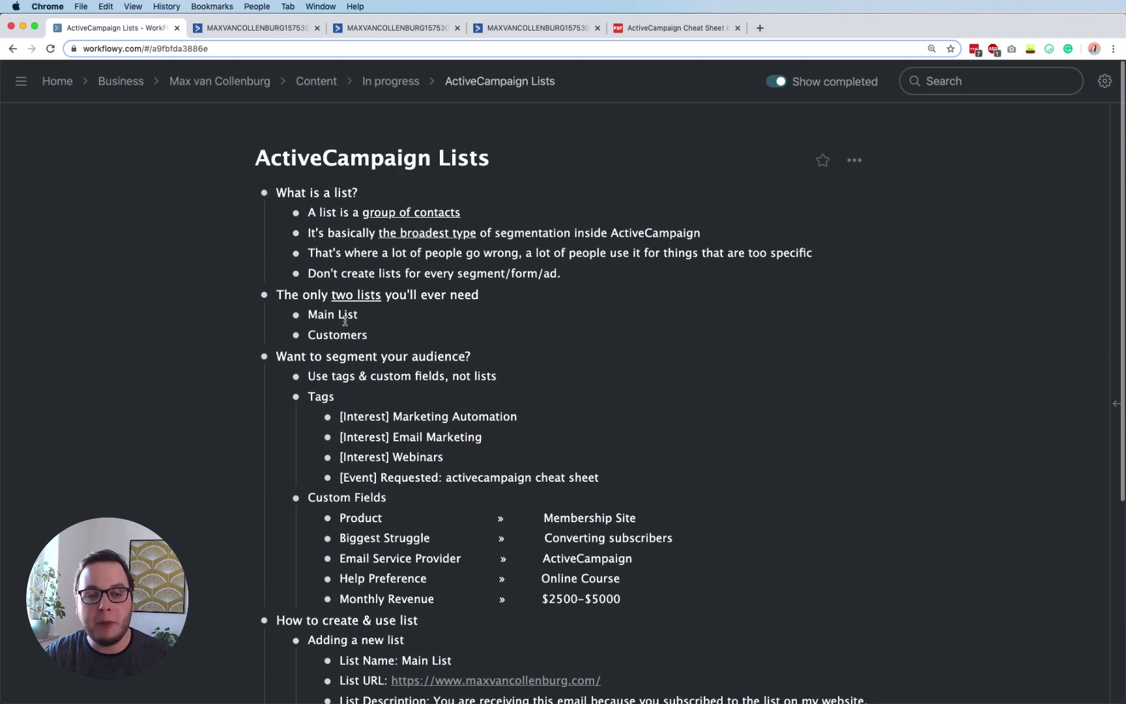
triple_click(348, 314)
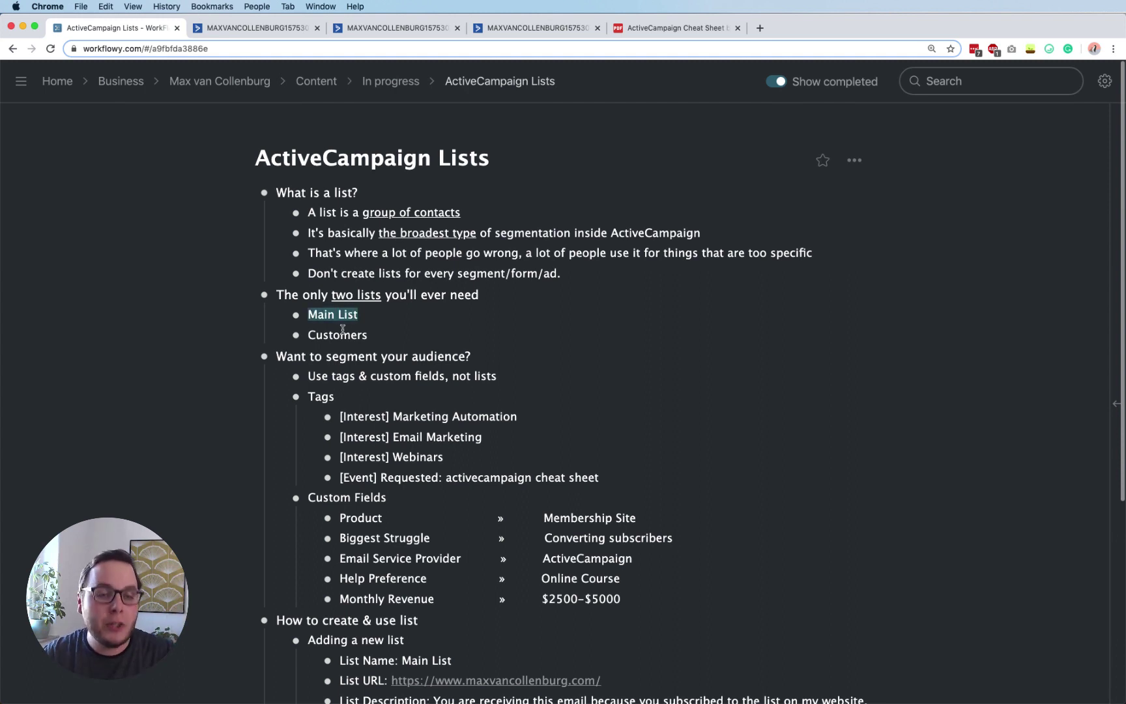
triple_click(343, 330)
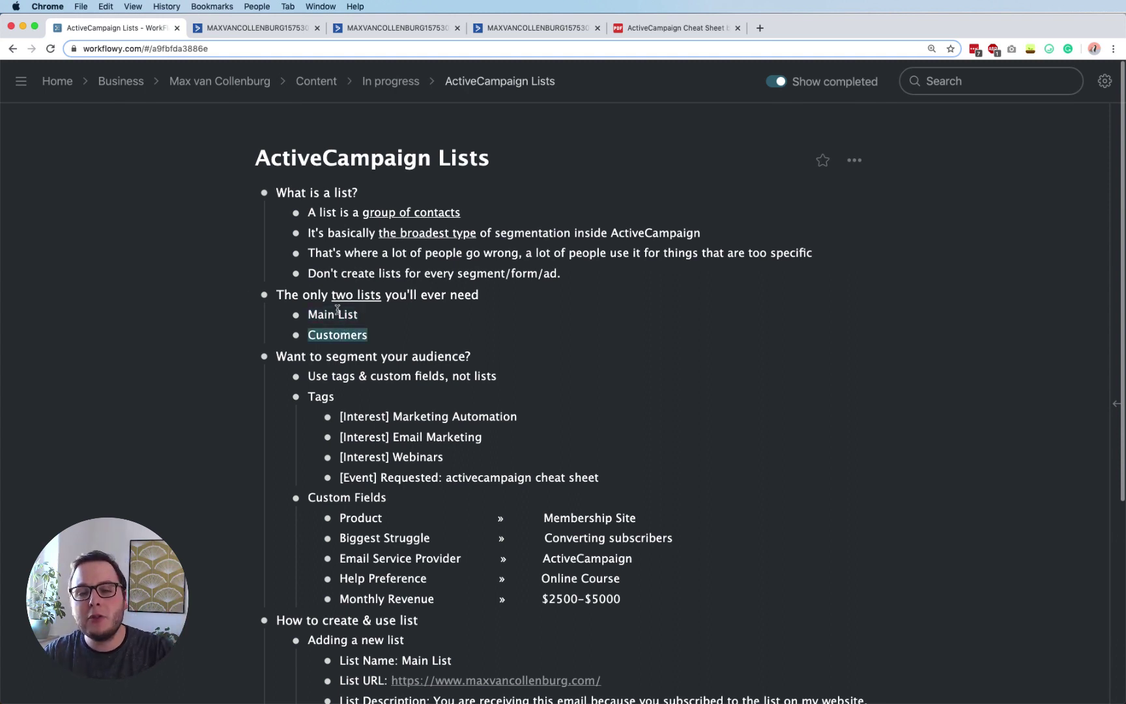
scroll(337, 308, "down", 2)
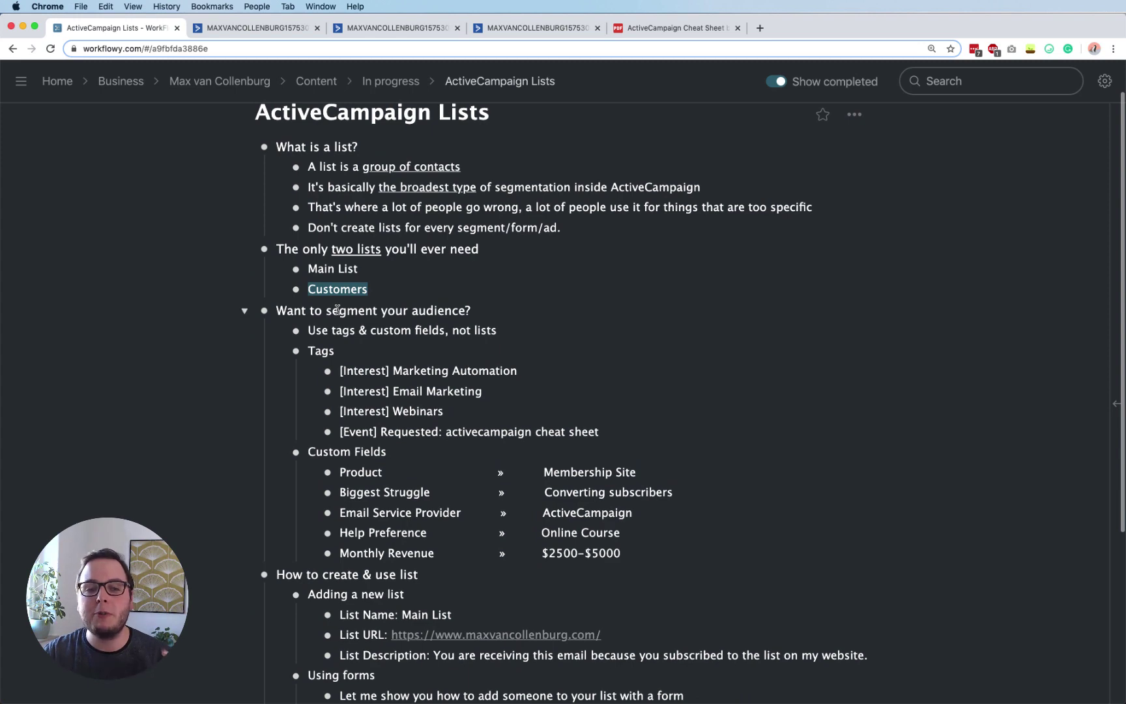
scroll(337, 309, "down", 6)
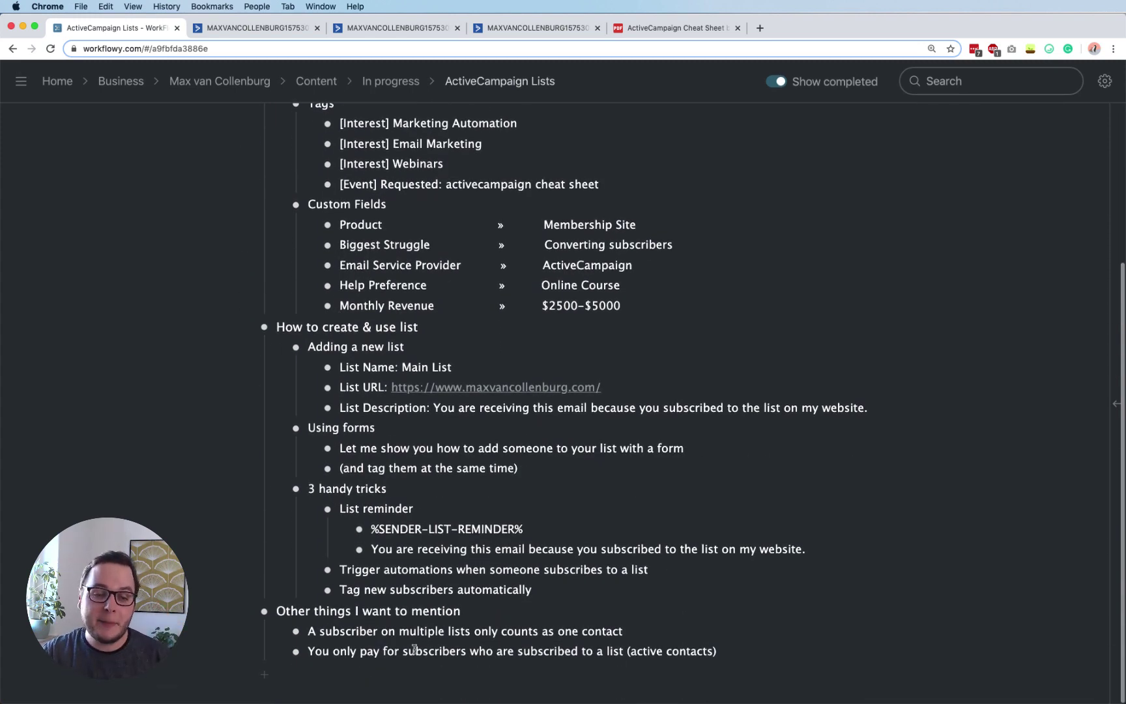
Highlight the closing note about paying only for subscribers on a list, including the words "active contacts"
left_click_drag(353, 652, 612, 649)
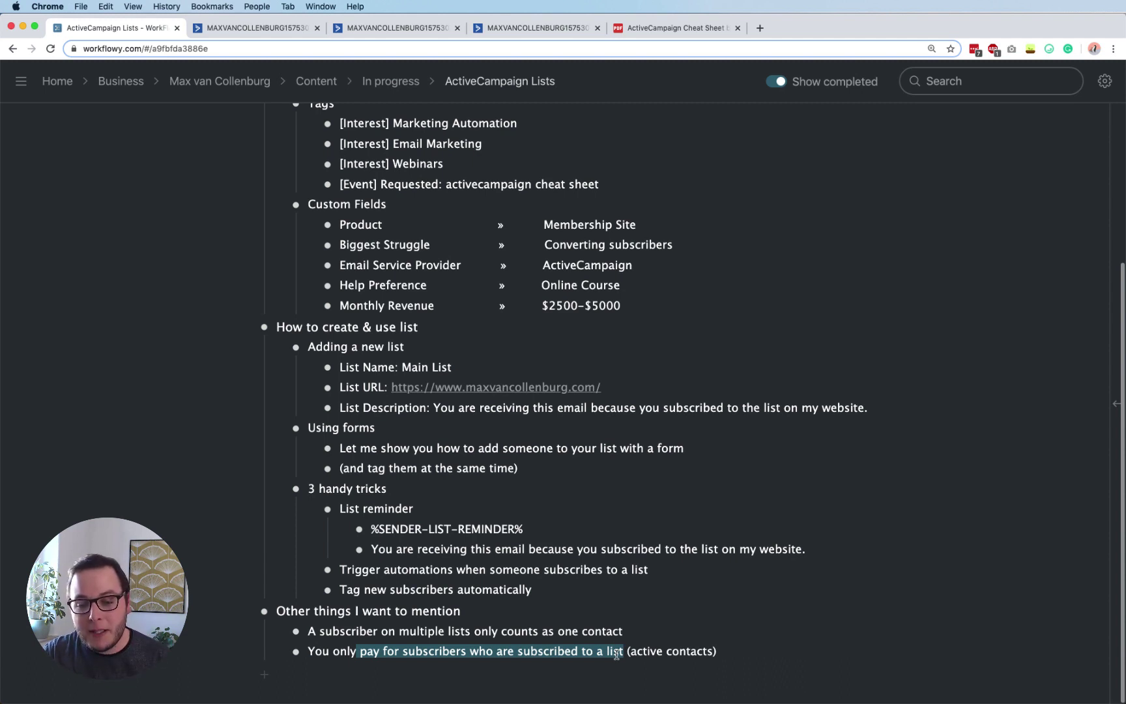
left_click(616, 653)
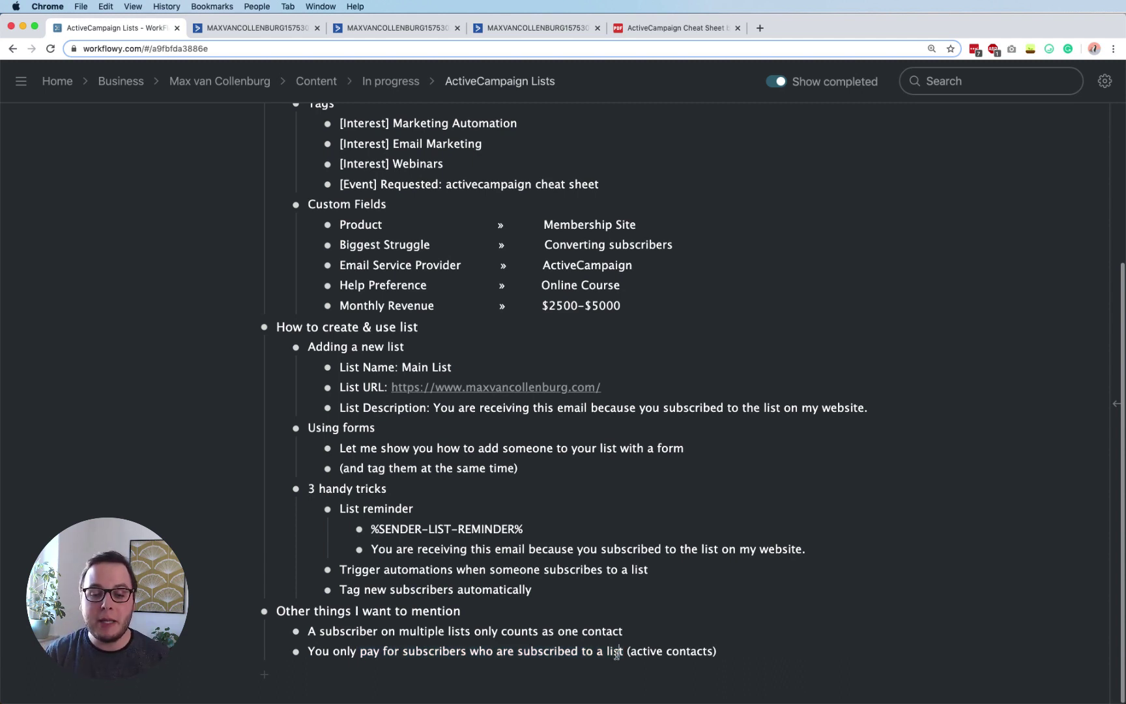
left_click_drag(648, 651, 692, 652)
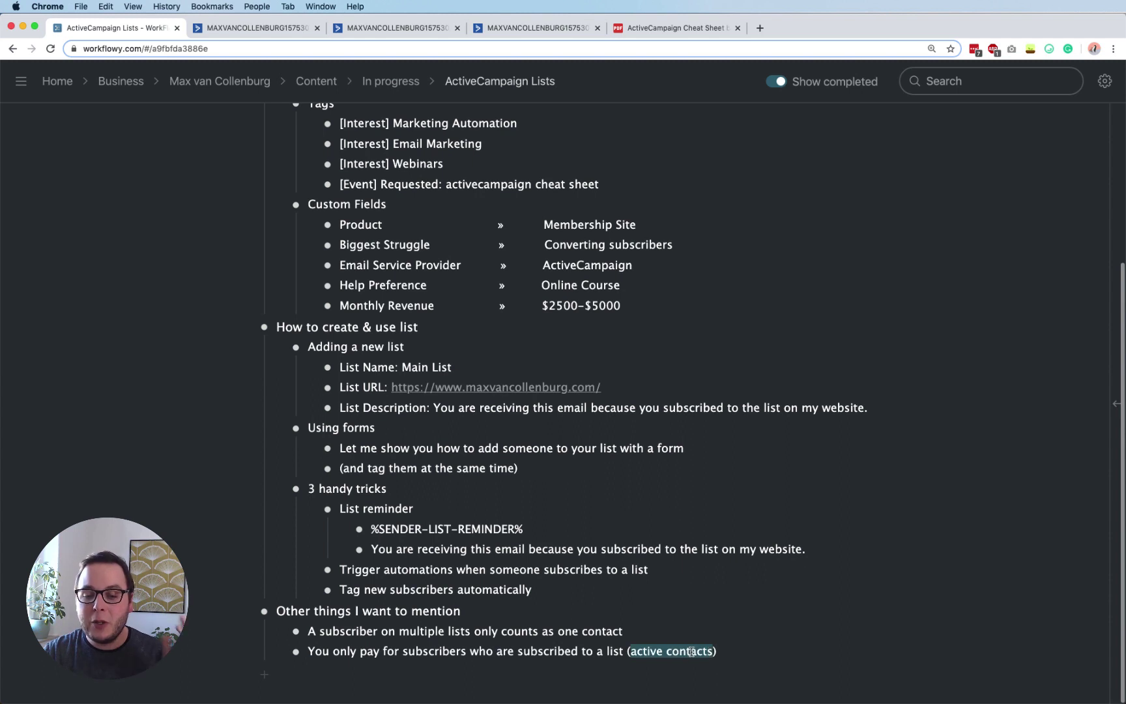
left_click(692, 652)
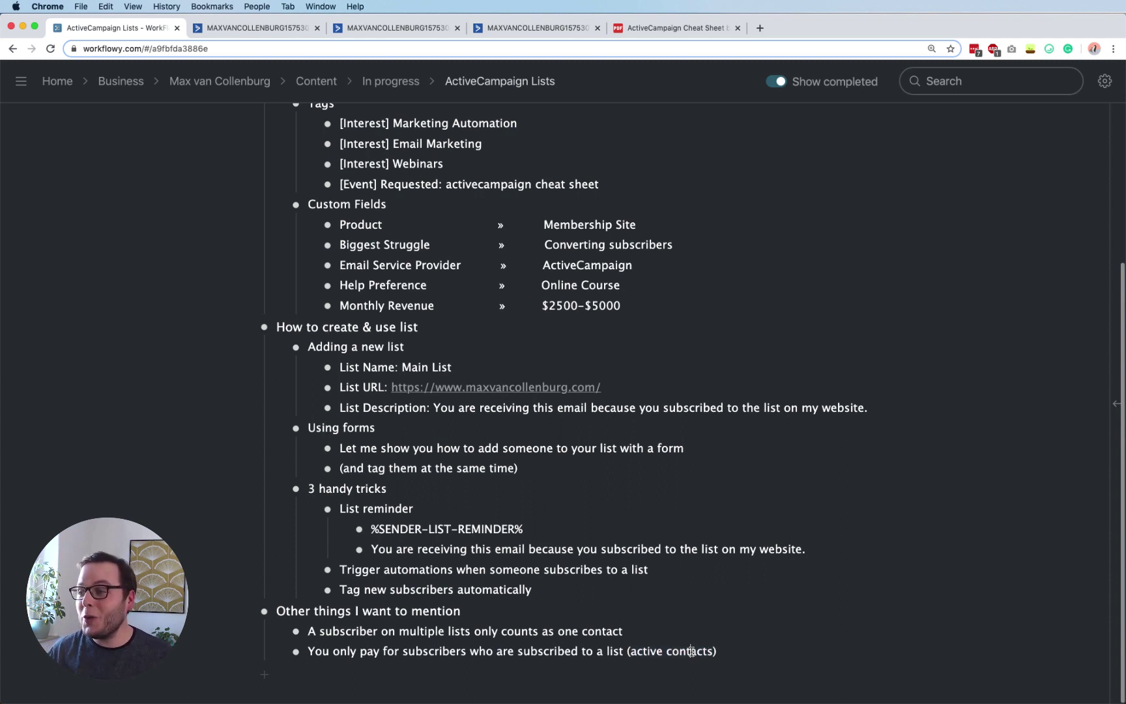